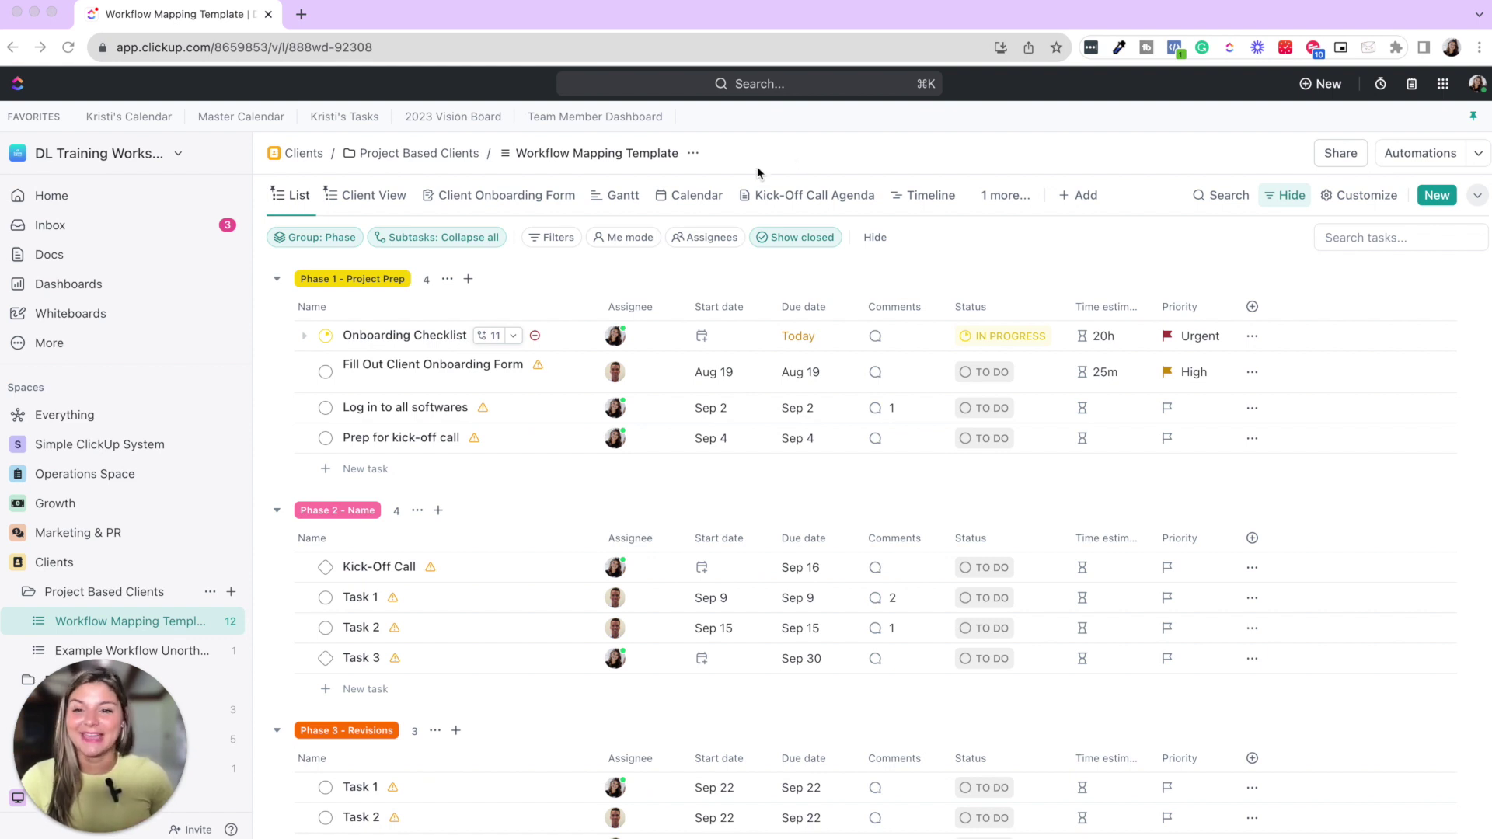
On the Gantt chart, move Phase 2's Task 1 to Sep 15 so dependent Task 2 shifts to Sep 21
scroll(459, 312, down, 1)
scroll(458, 312, up, 1)
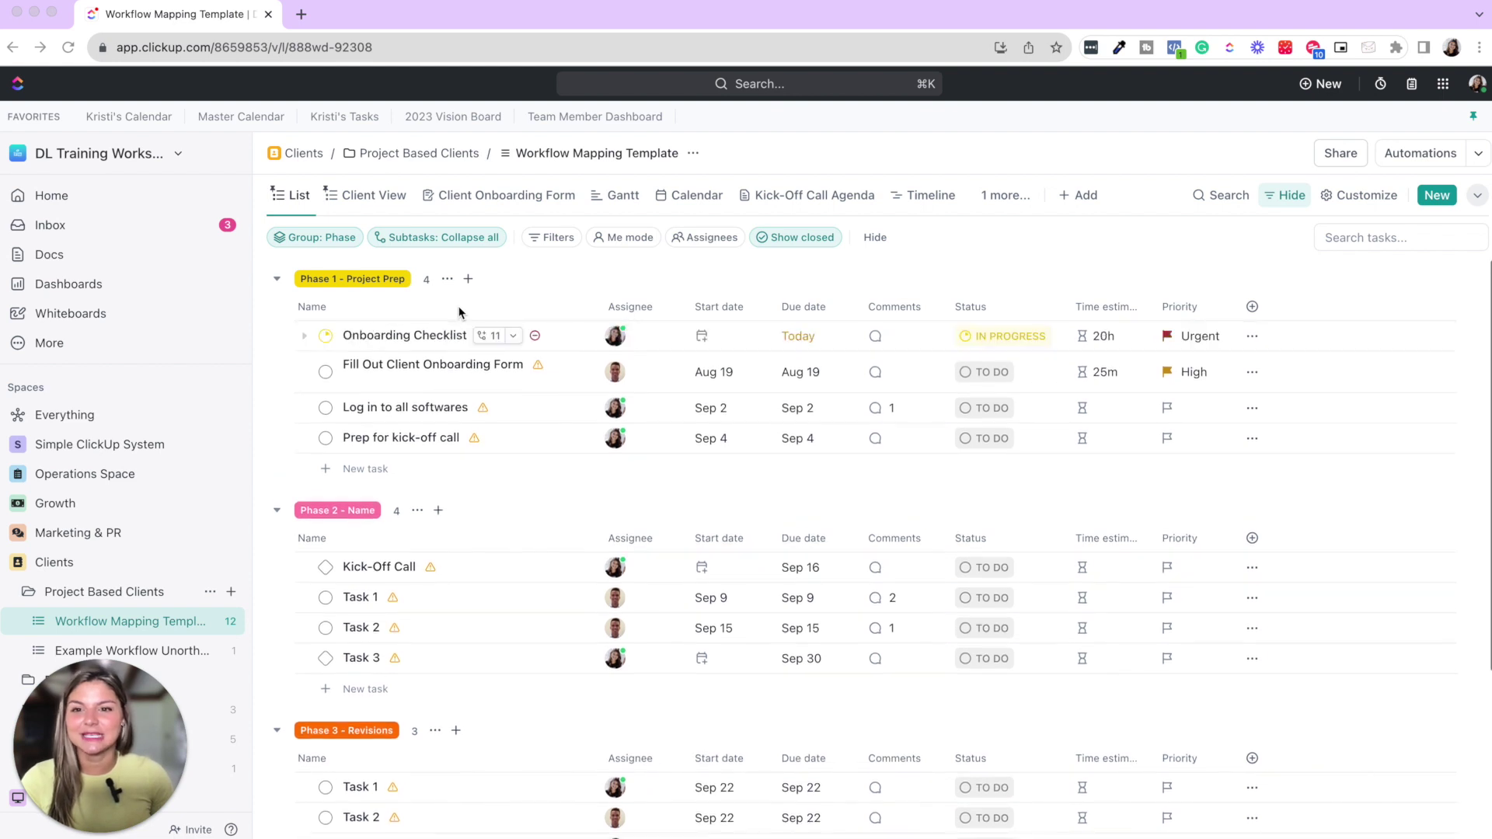
scroll(402, 509, down, 5)
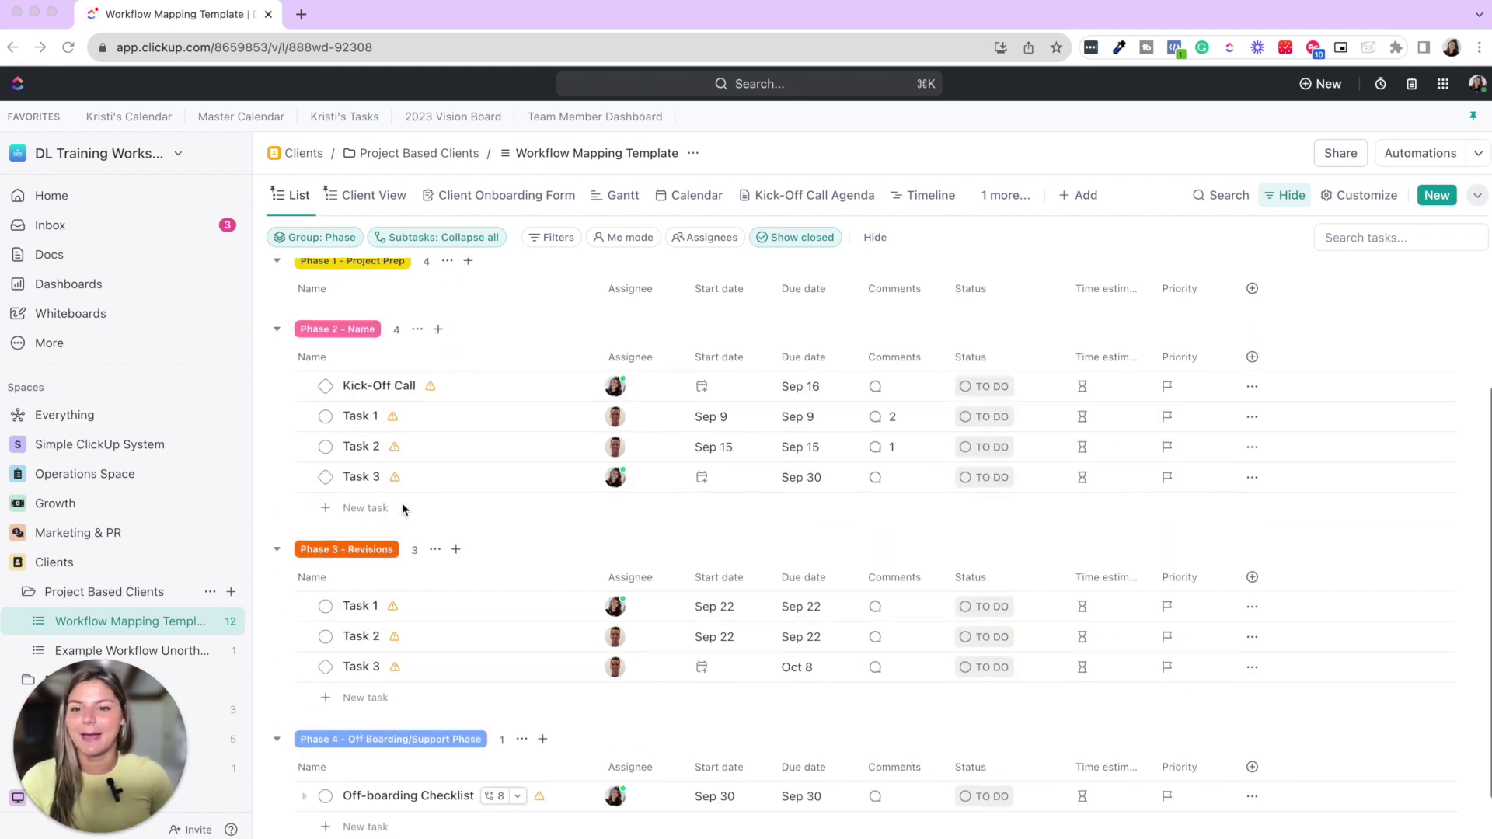
scroll(402, 509, up, 5)
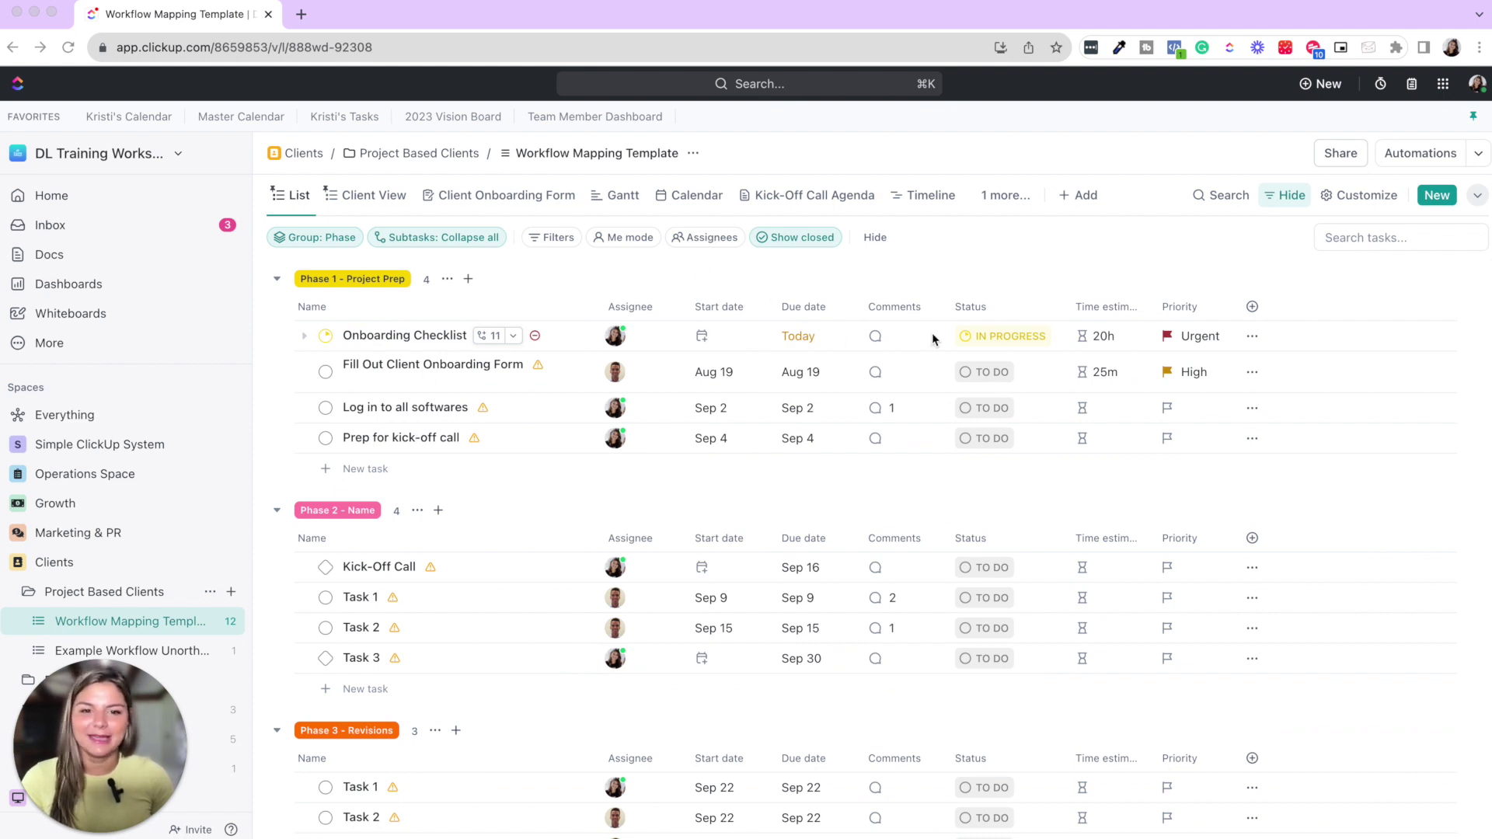
click(625, 180)
click(614, 204)
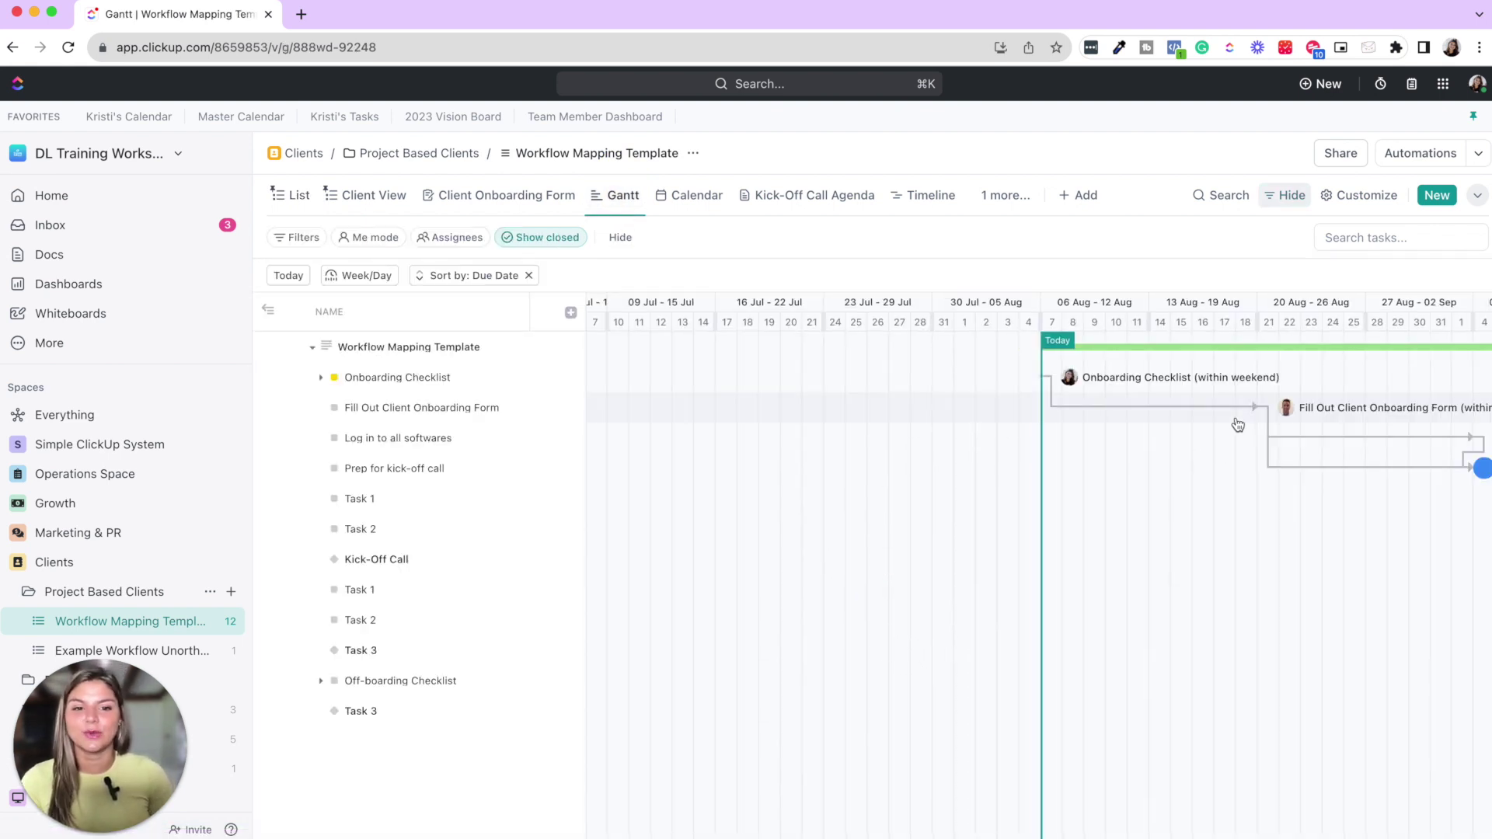
scroll(1202, 478, right, 15)
scroll(1202, 478, left, 5)
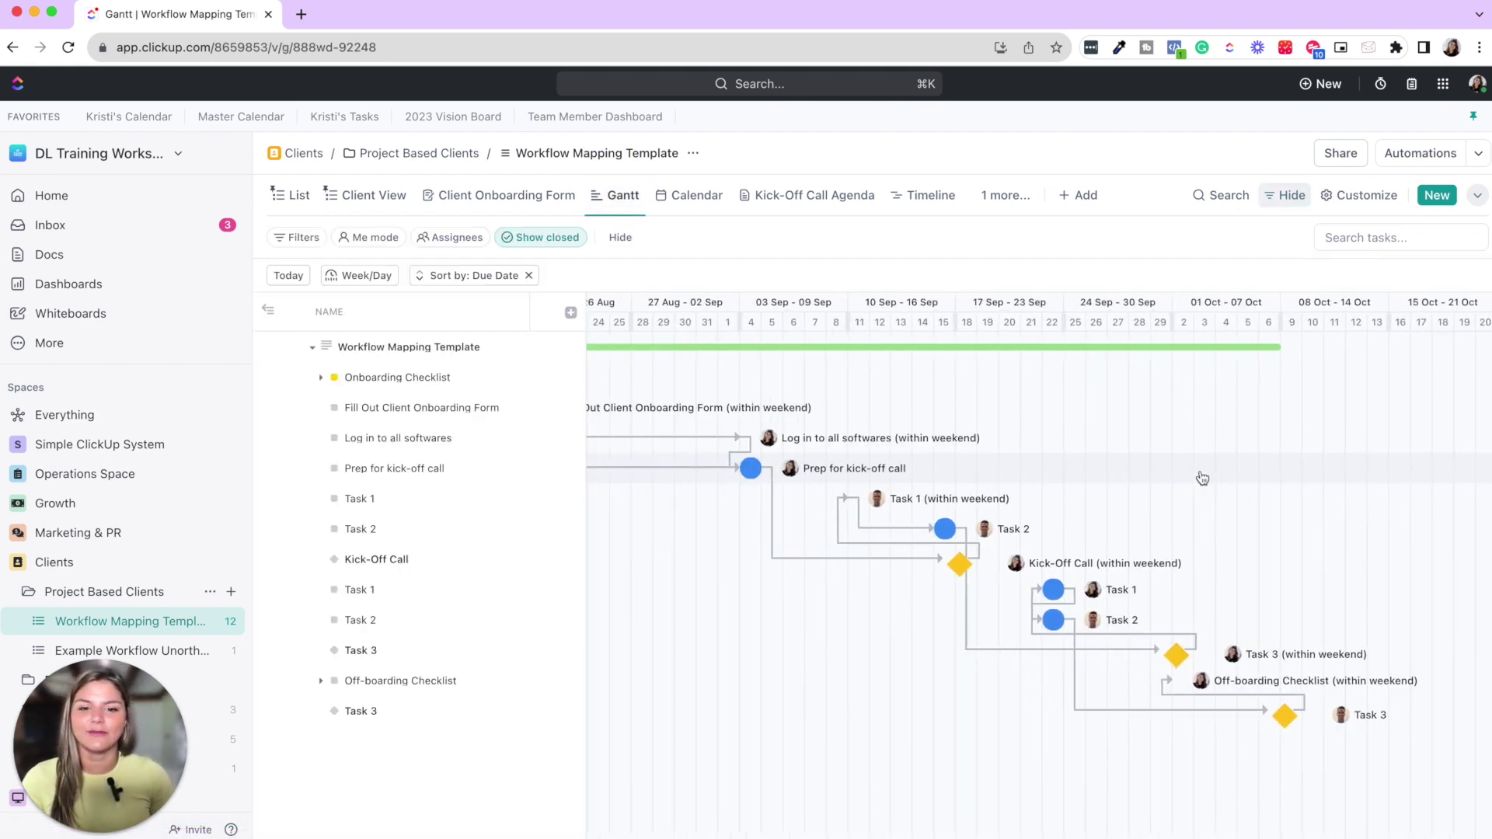
click(968, 511)
drag(968, 511, 1026, 510)
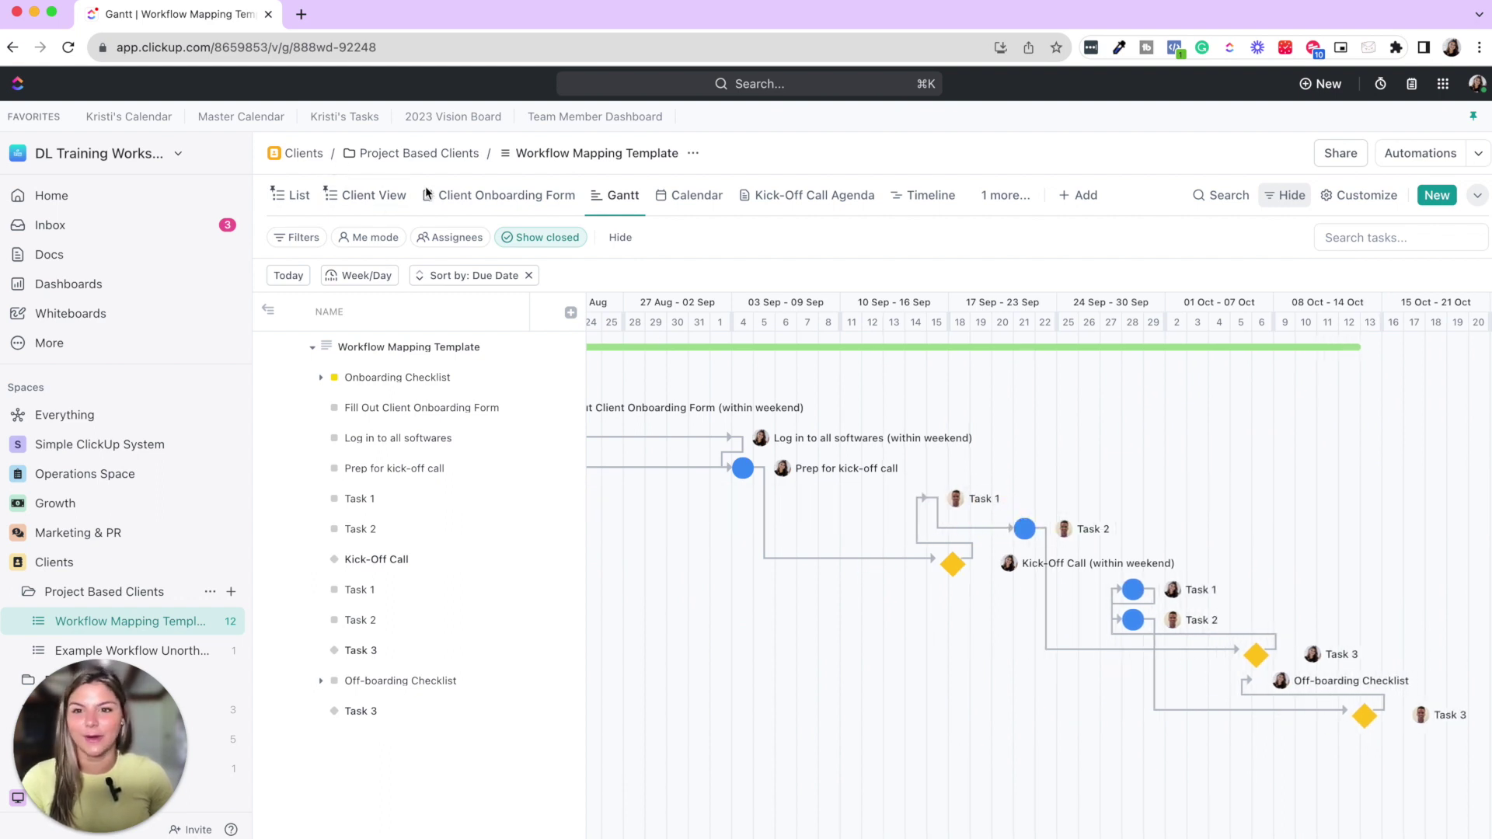
click(289, 199)
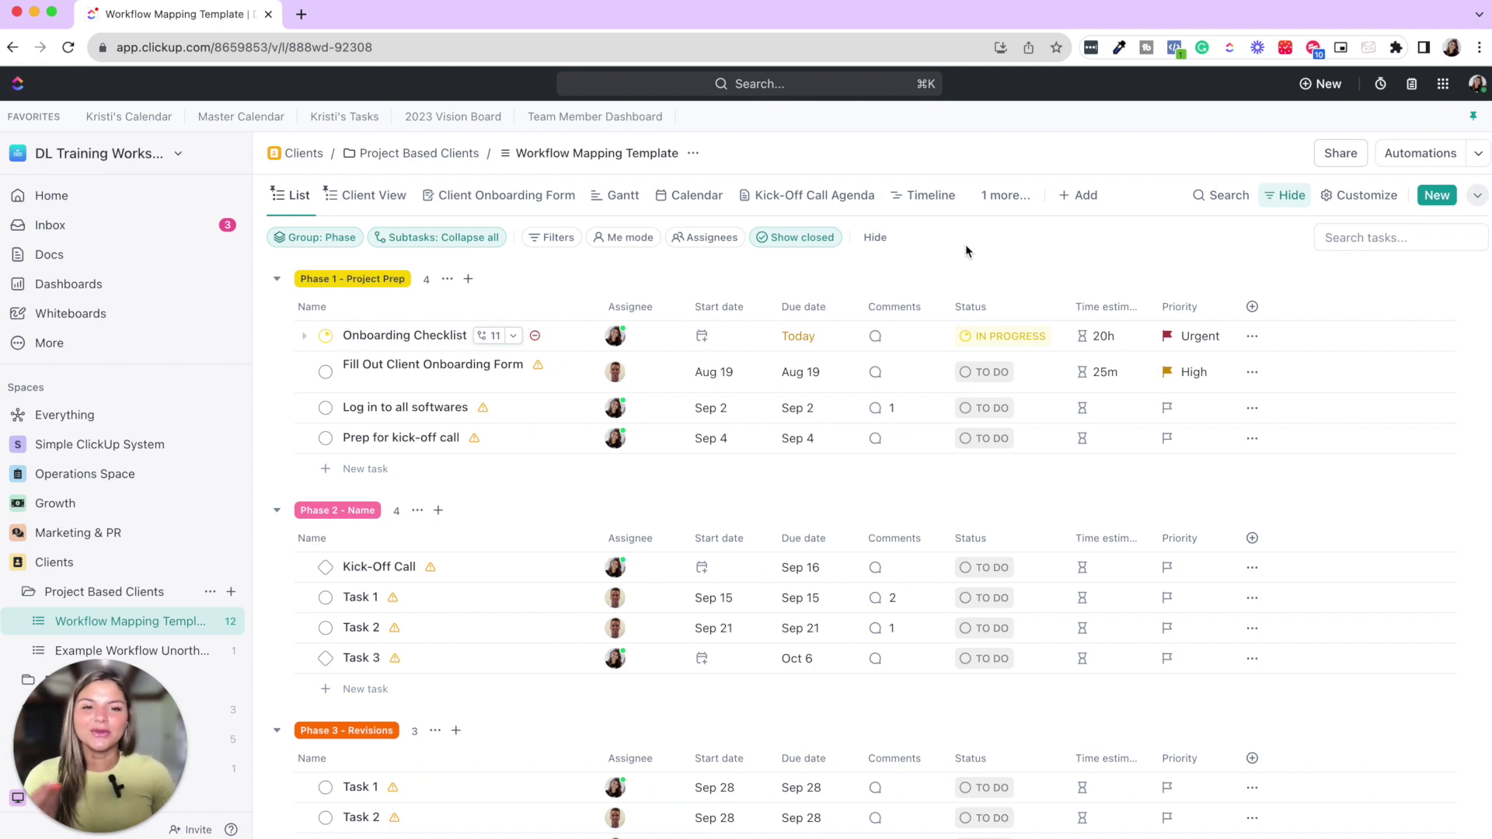
click(303, 336)
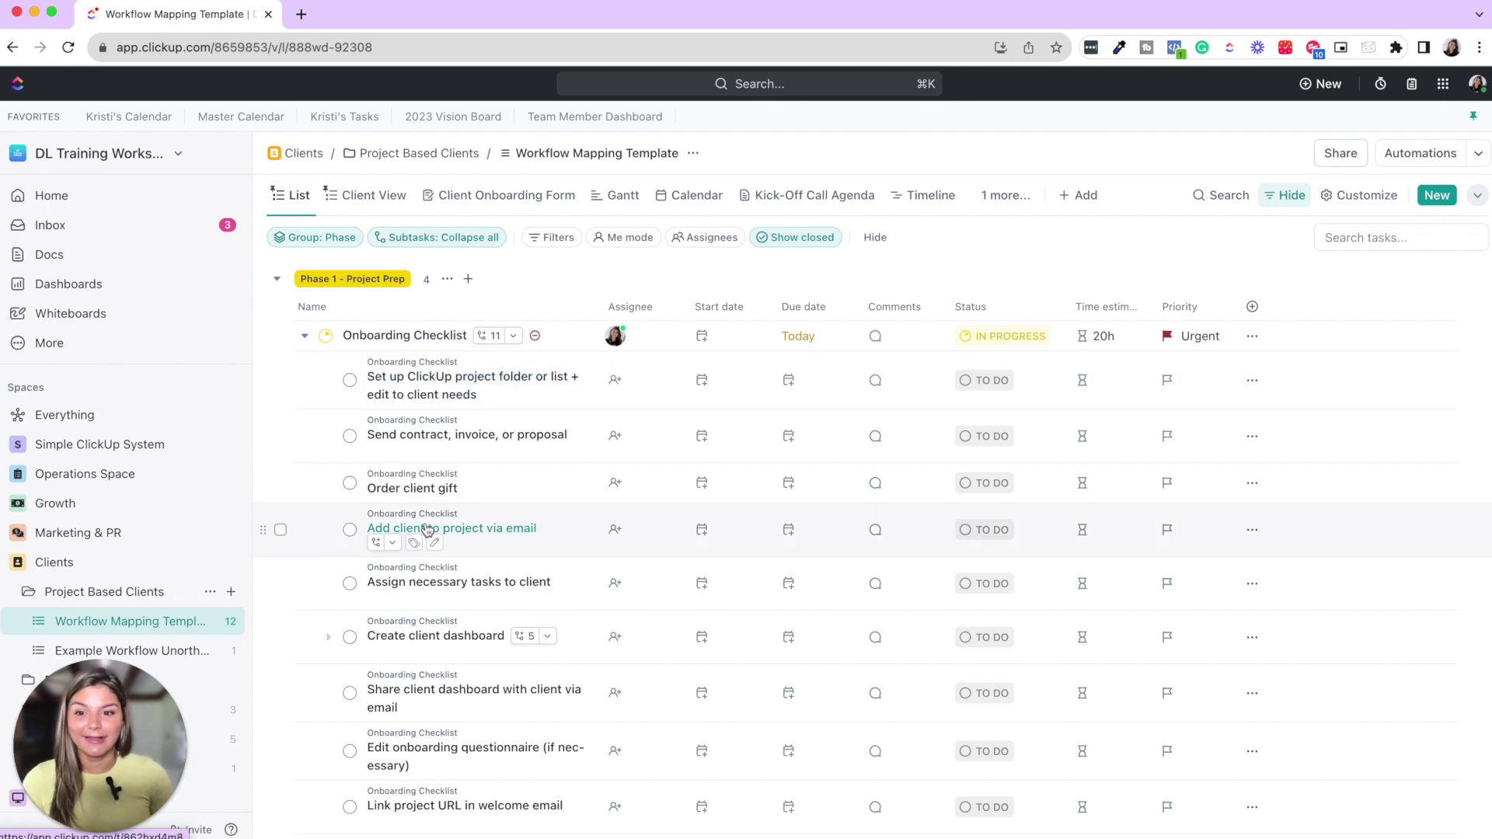
scroll(420, 528, down, 3)
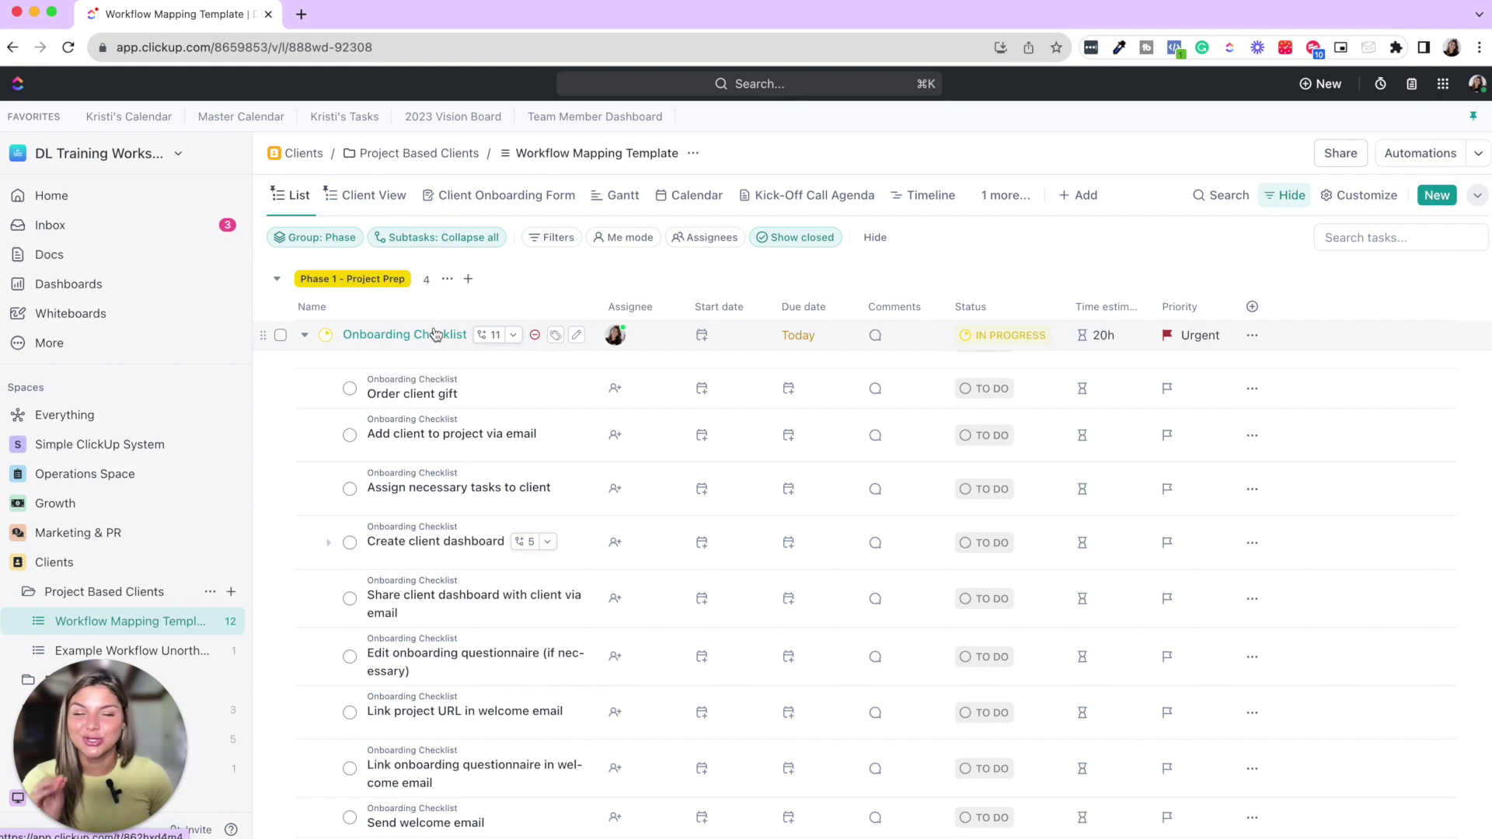
click(617, 396)
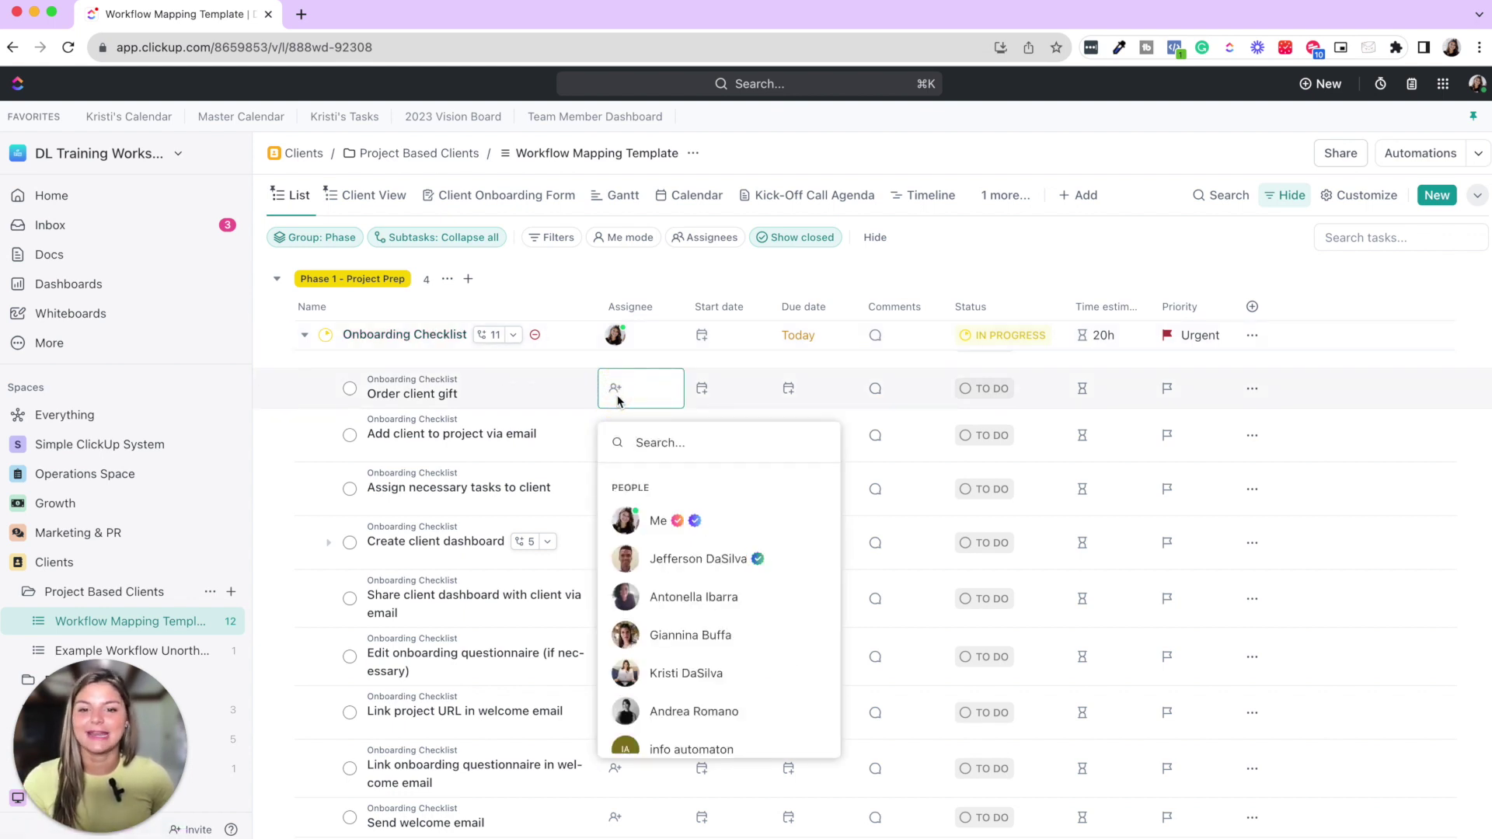
click(904, 272)
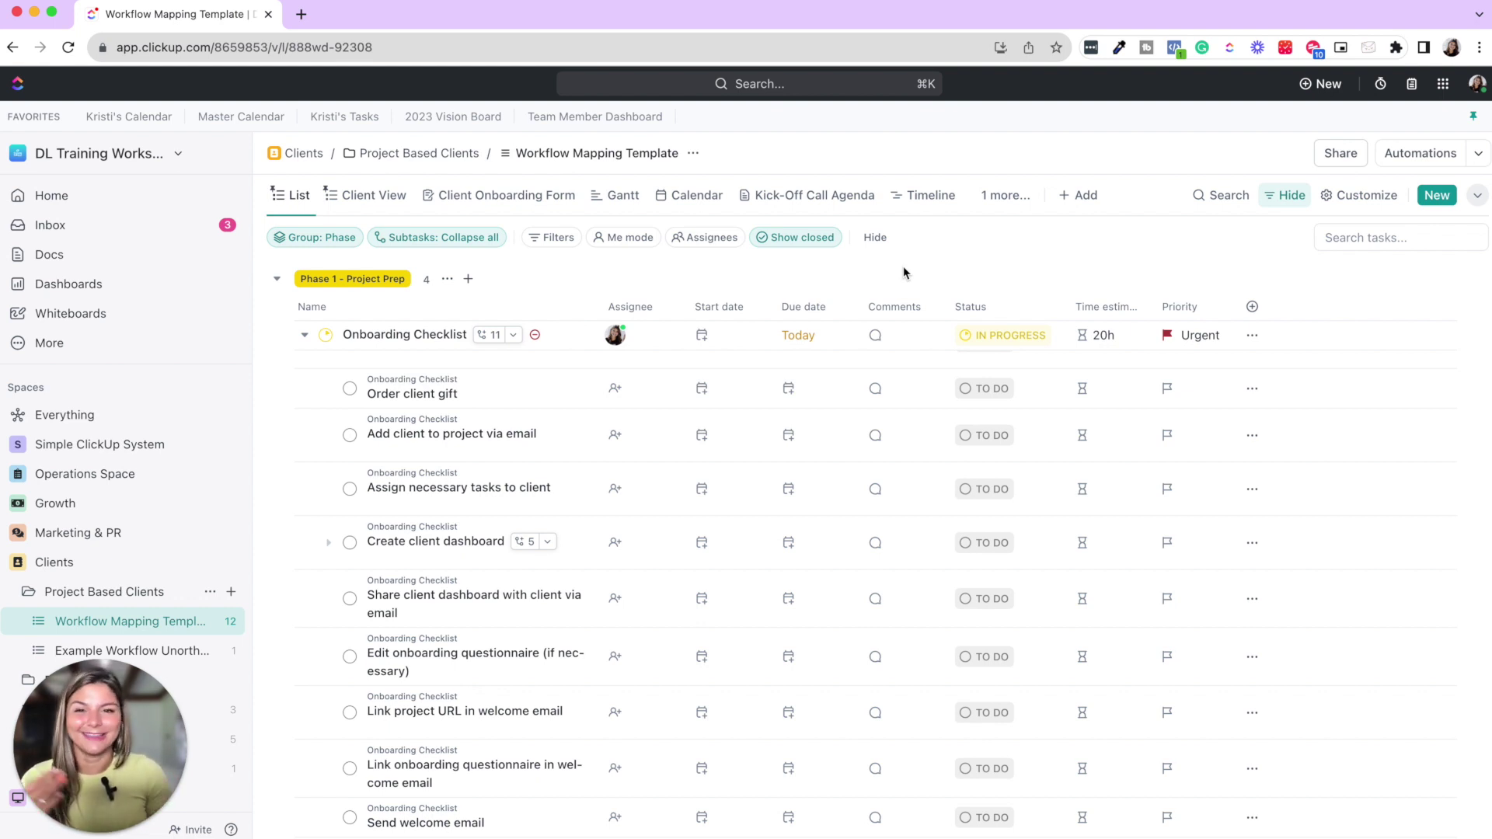
click(305, 339)
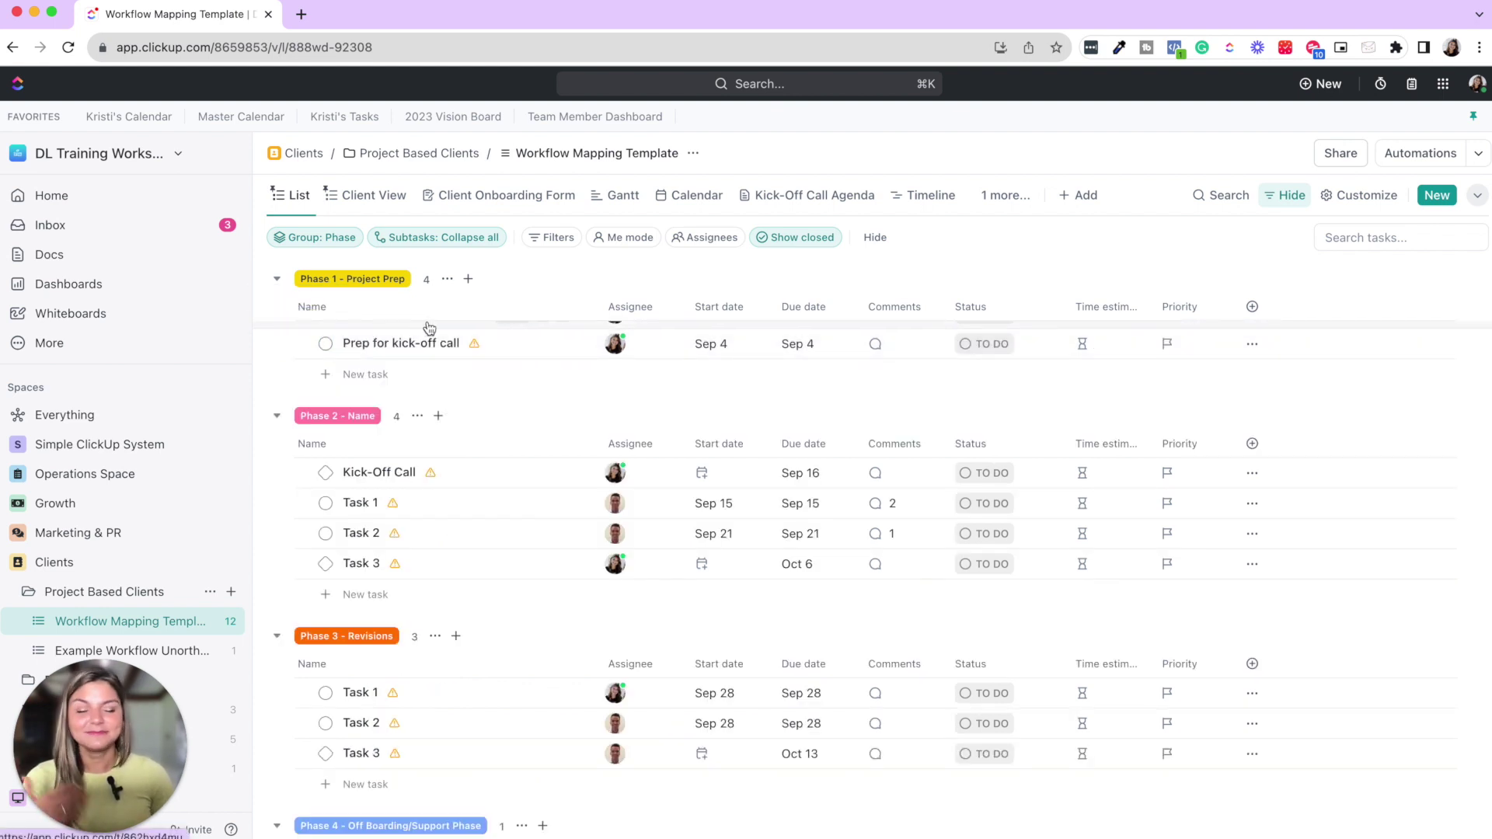
scroll(429, 327, up, 3)
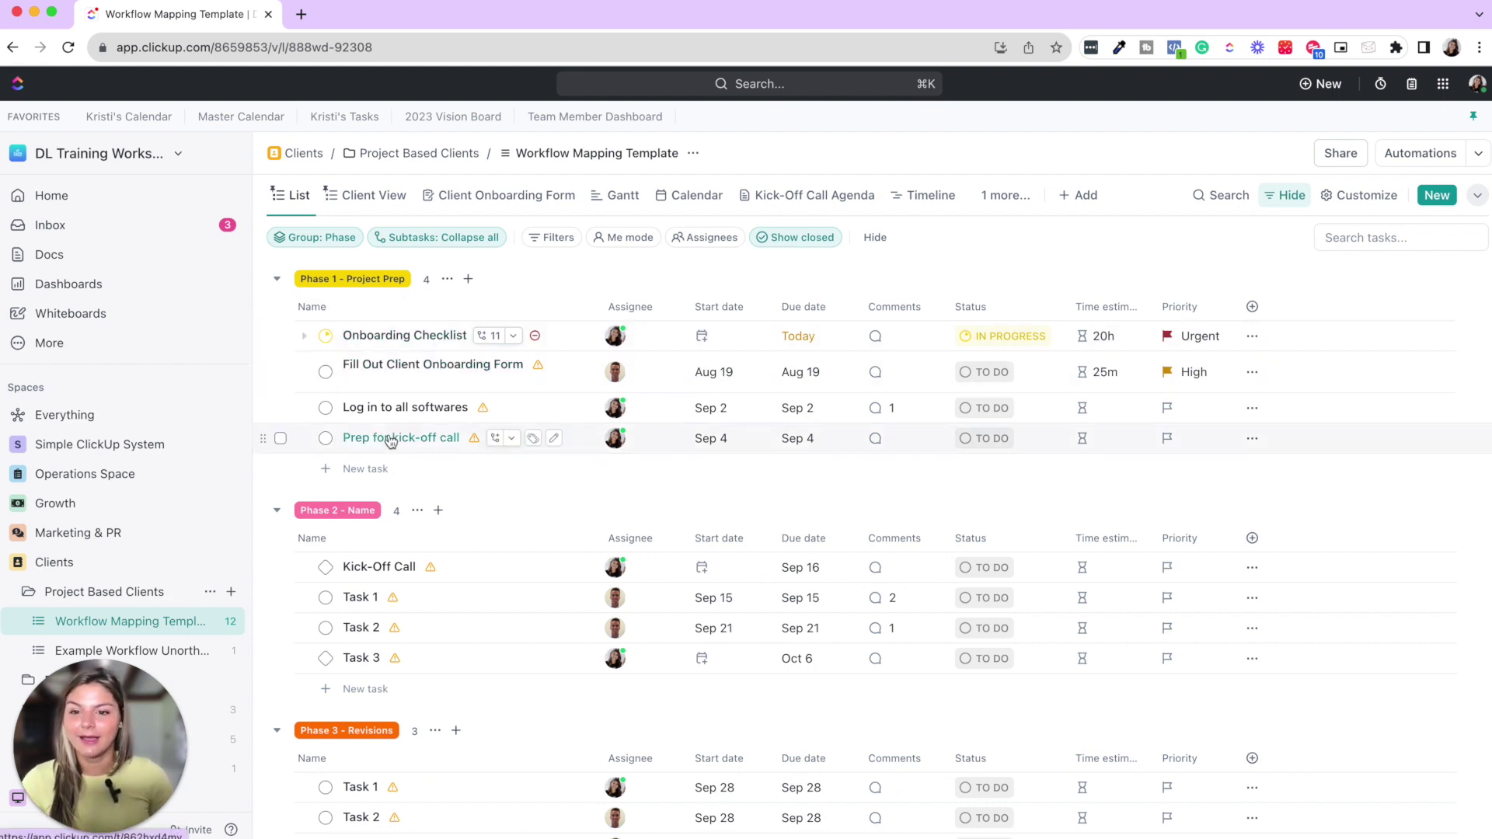
Add the delegate tag to the Log in to all softwares task and close it
click(414, 408)
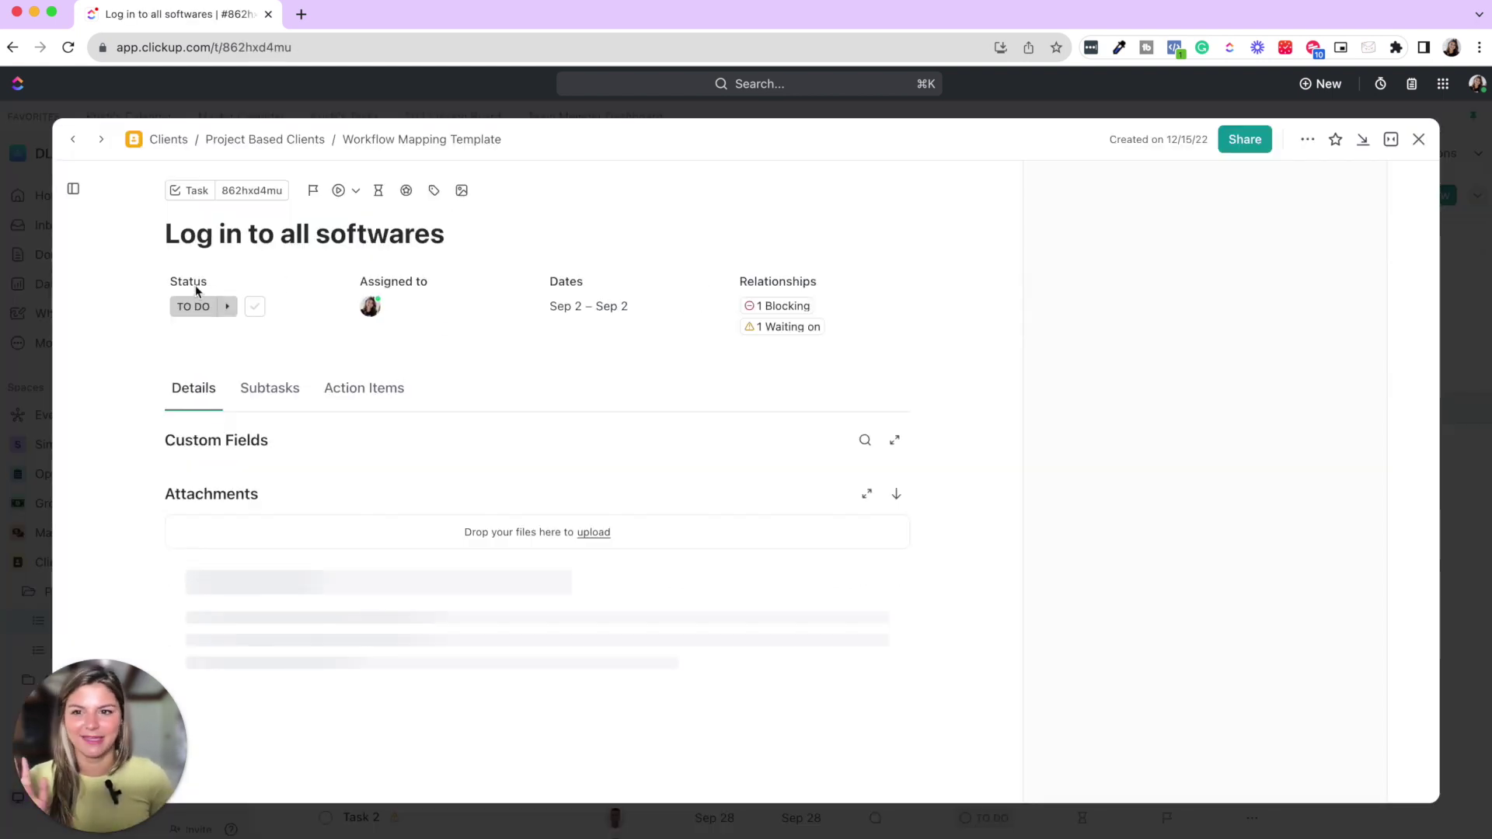
click(434, 192)
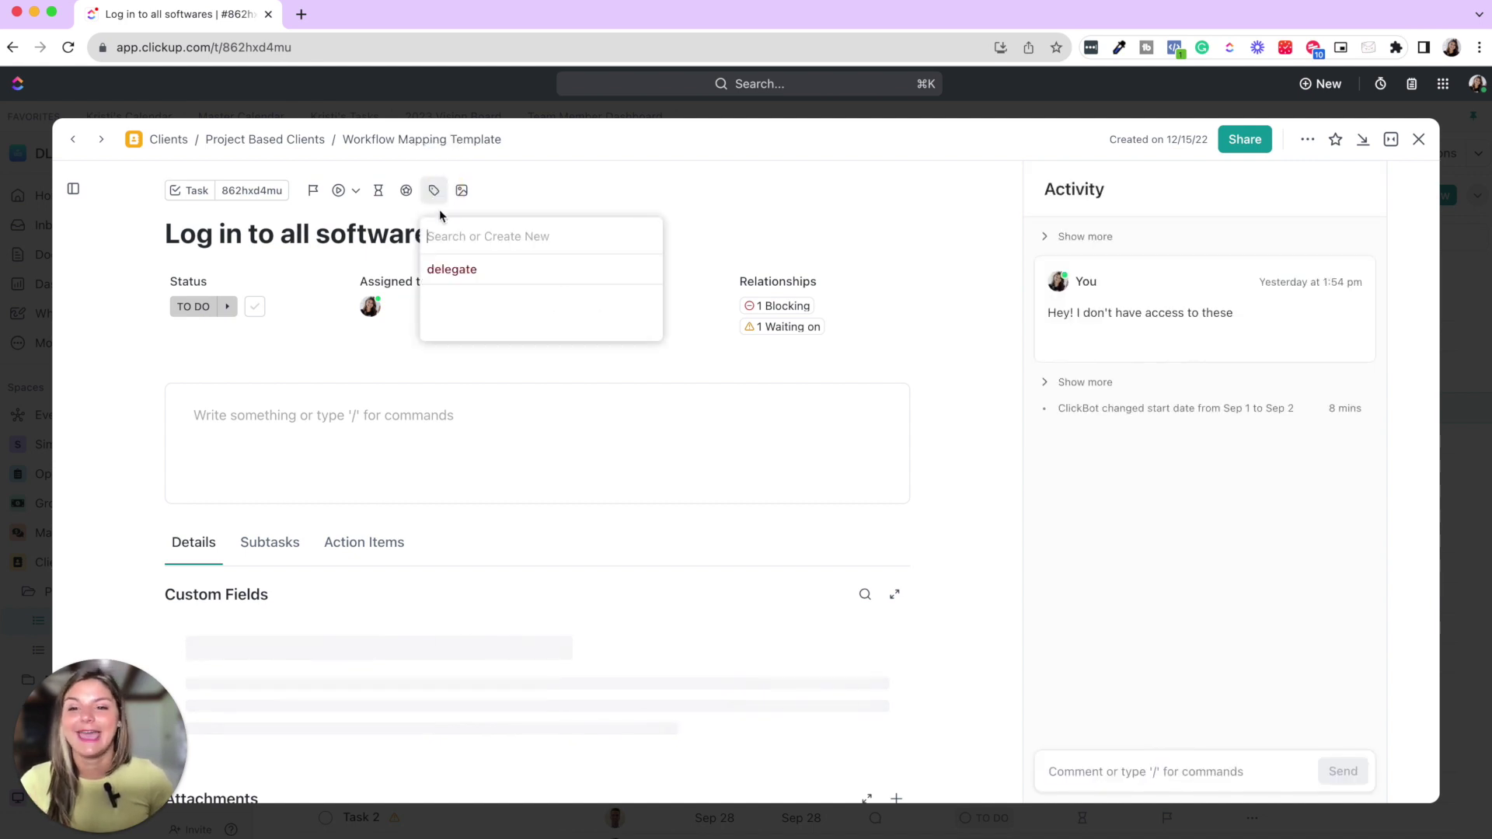
click(460, 272)
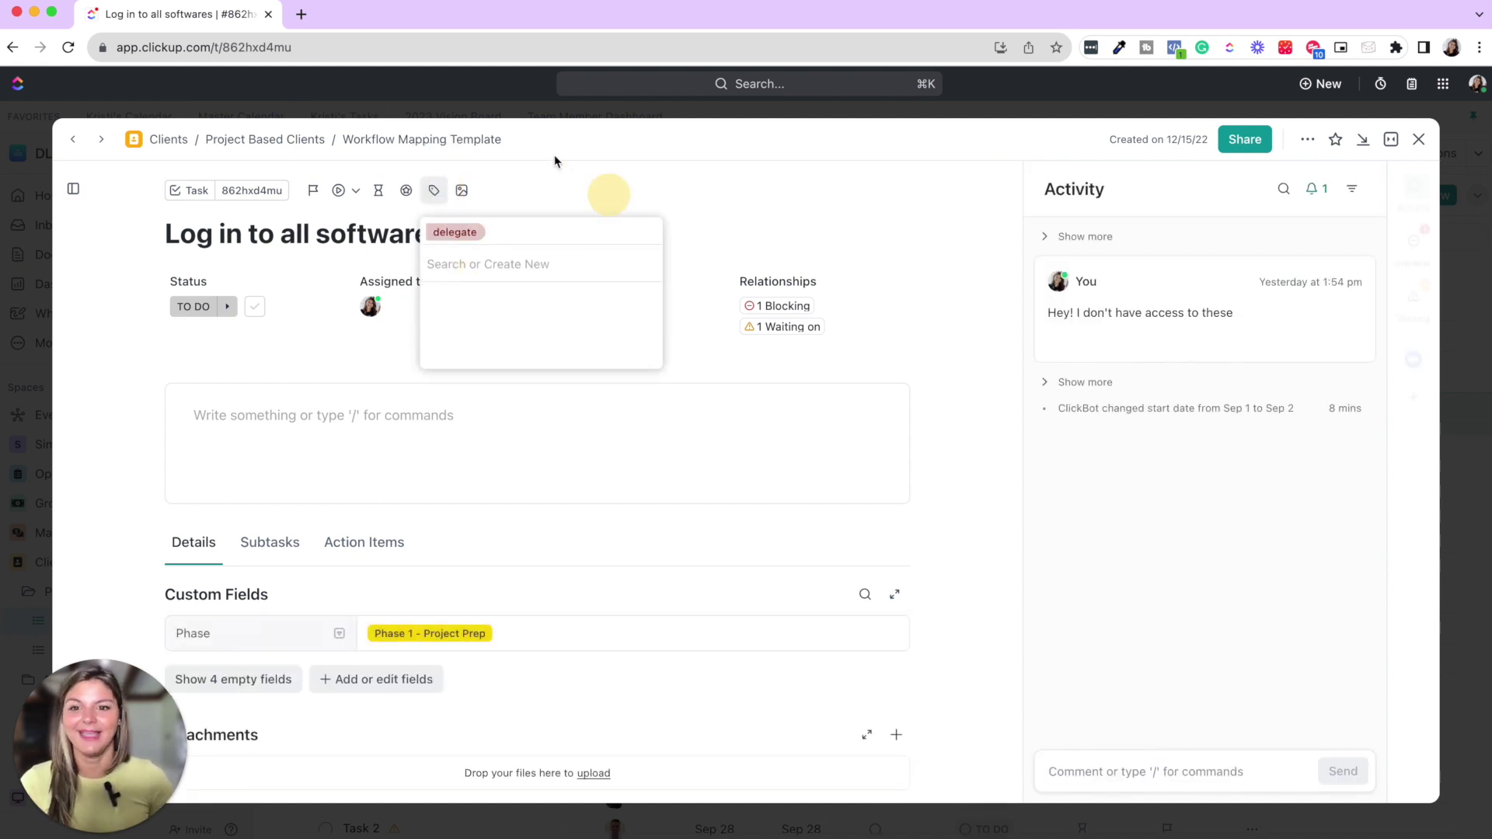
click(509, 113)
click(508, 109)
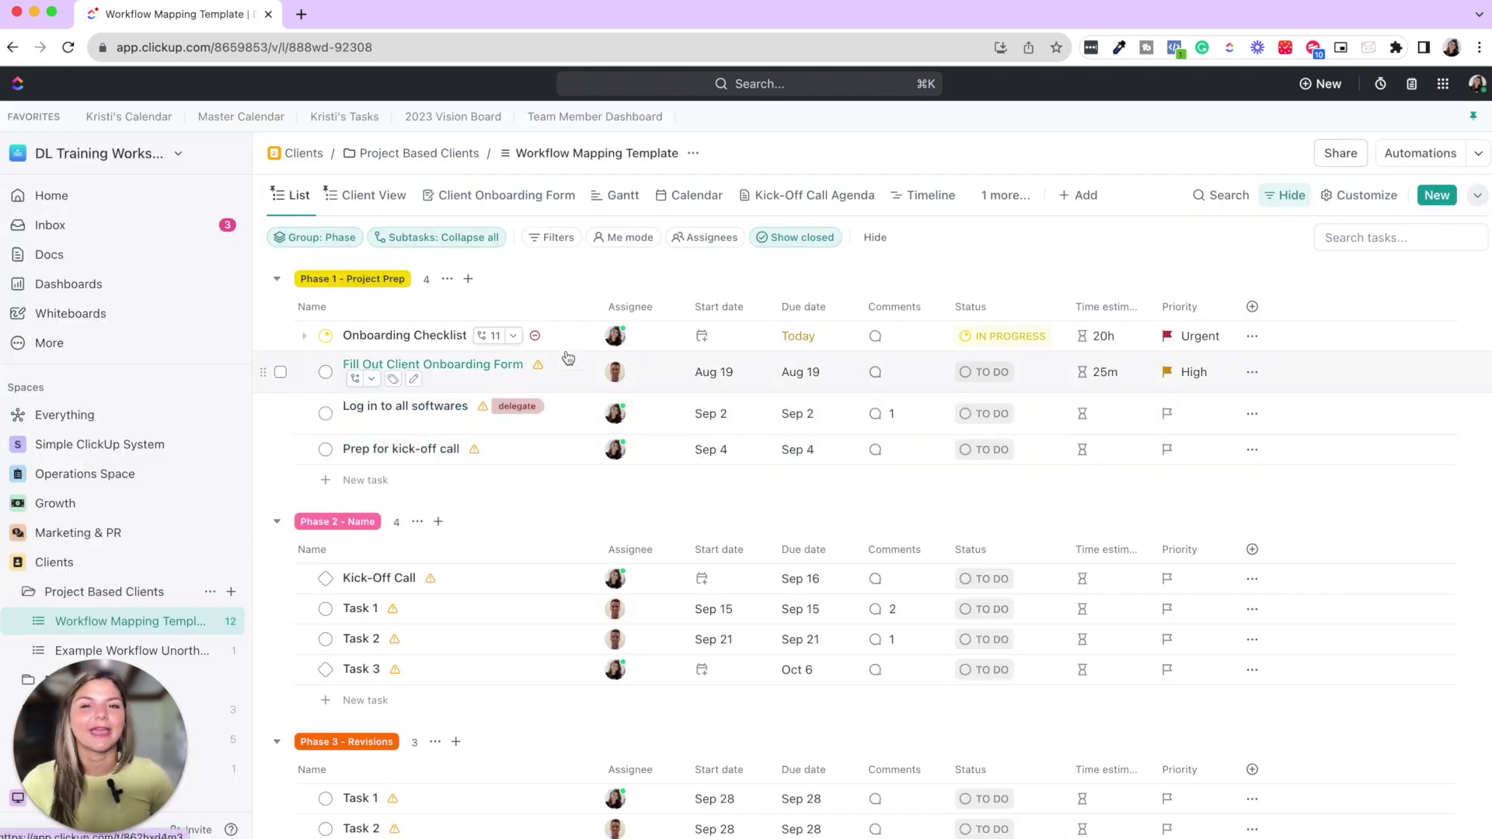
scroll(566, 357, down, 1)
scroll(575, 342, up, 1)
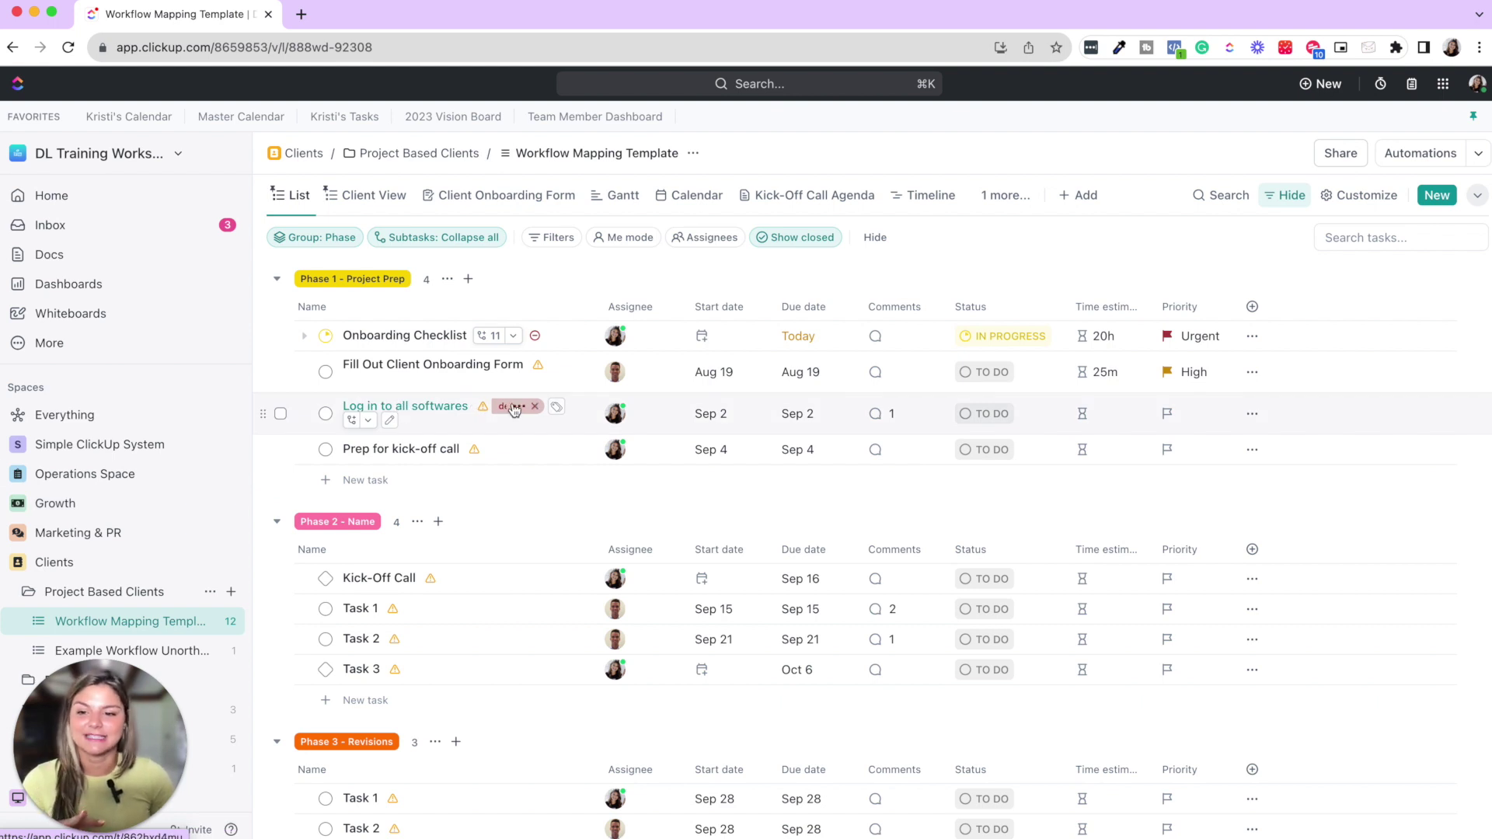
Open the Client Tasks list, leaving Onboarding Checklist untagged
scroll(105, 591, down, 3)
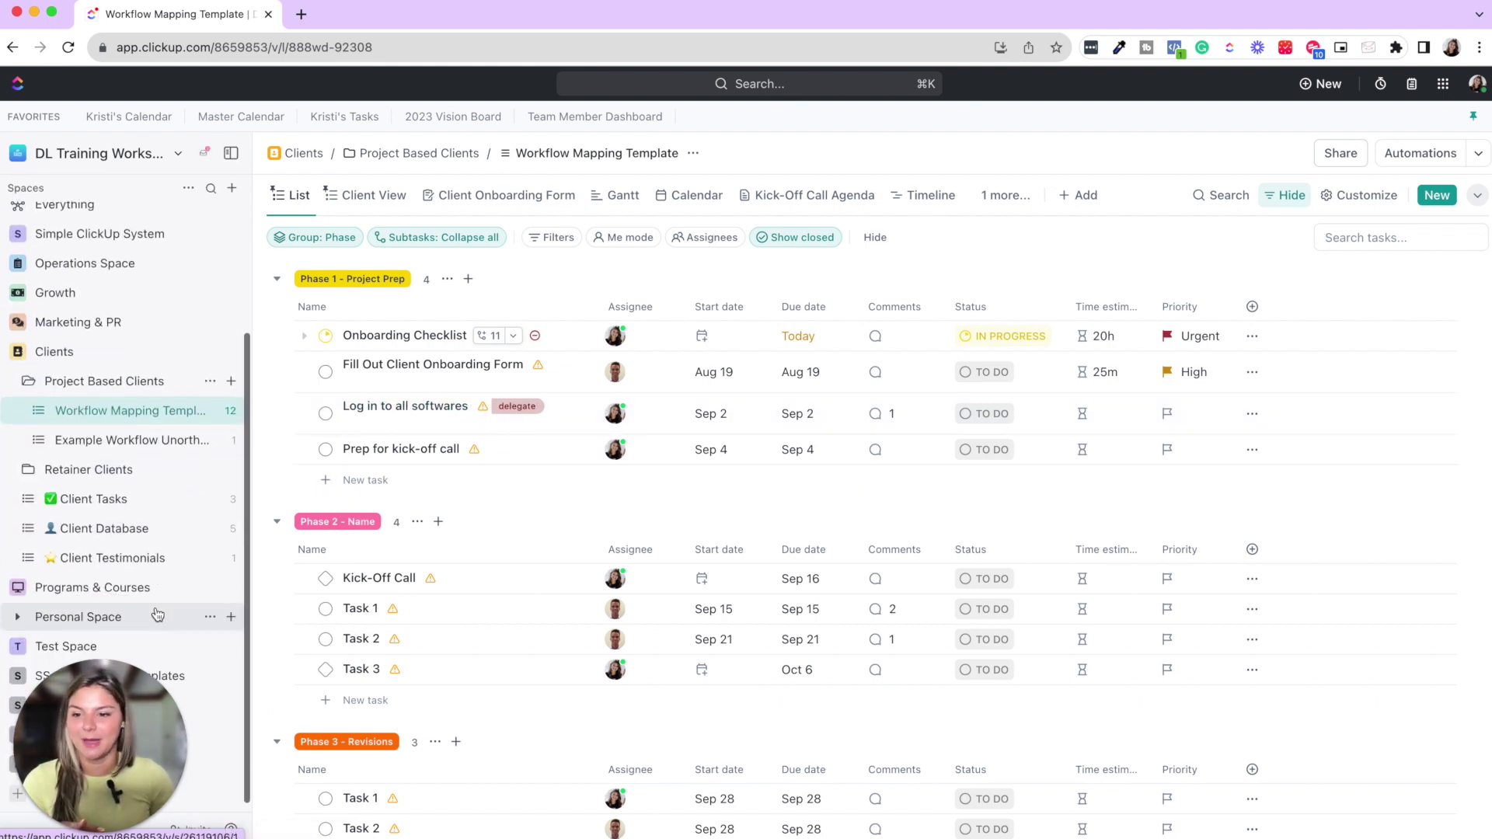
click(107, 513)
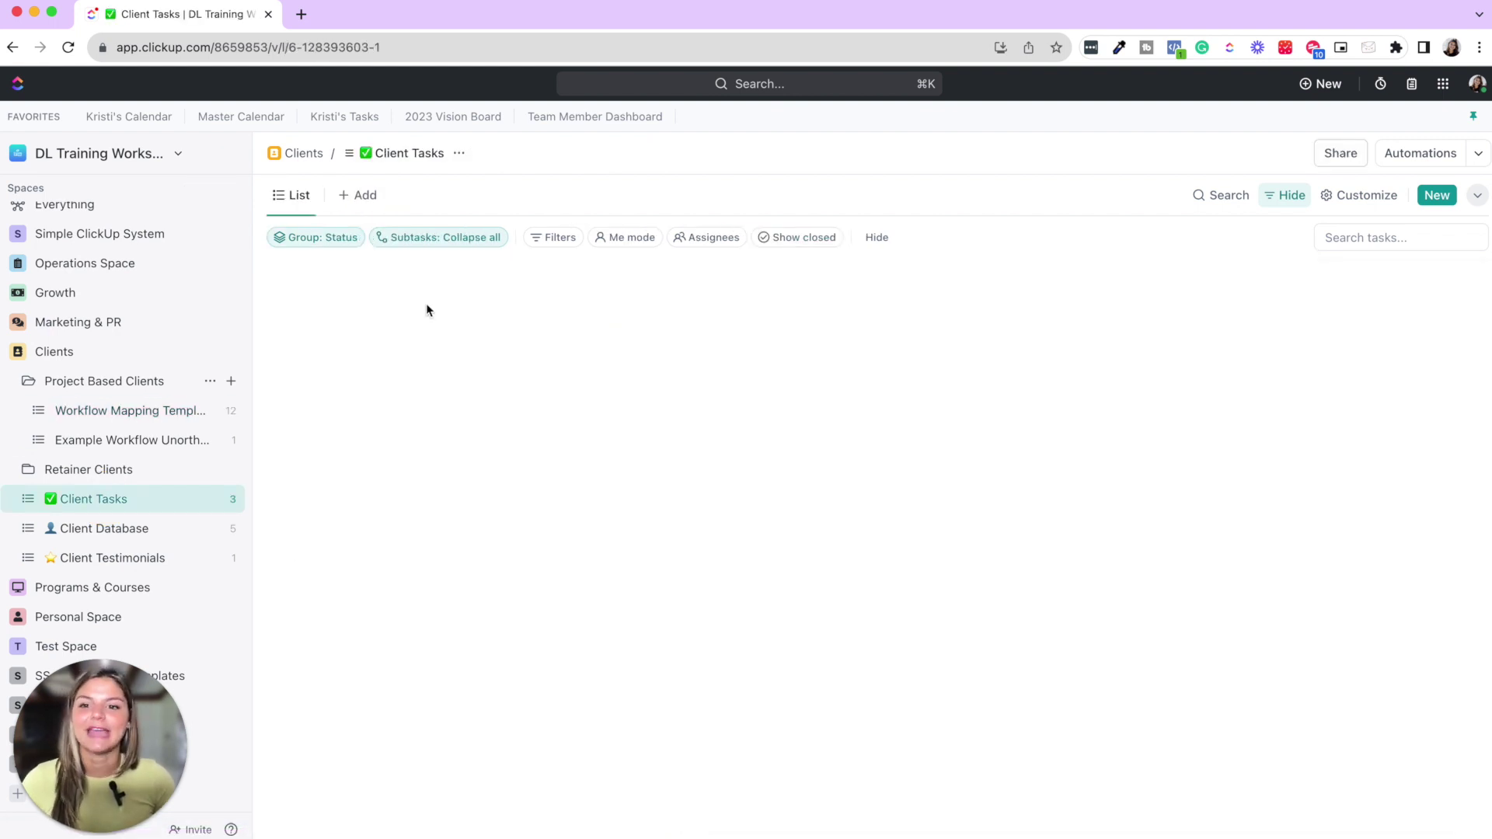
click(559, 339)
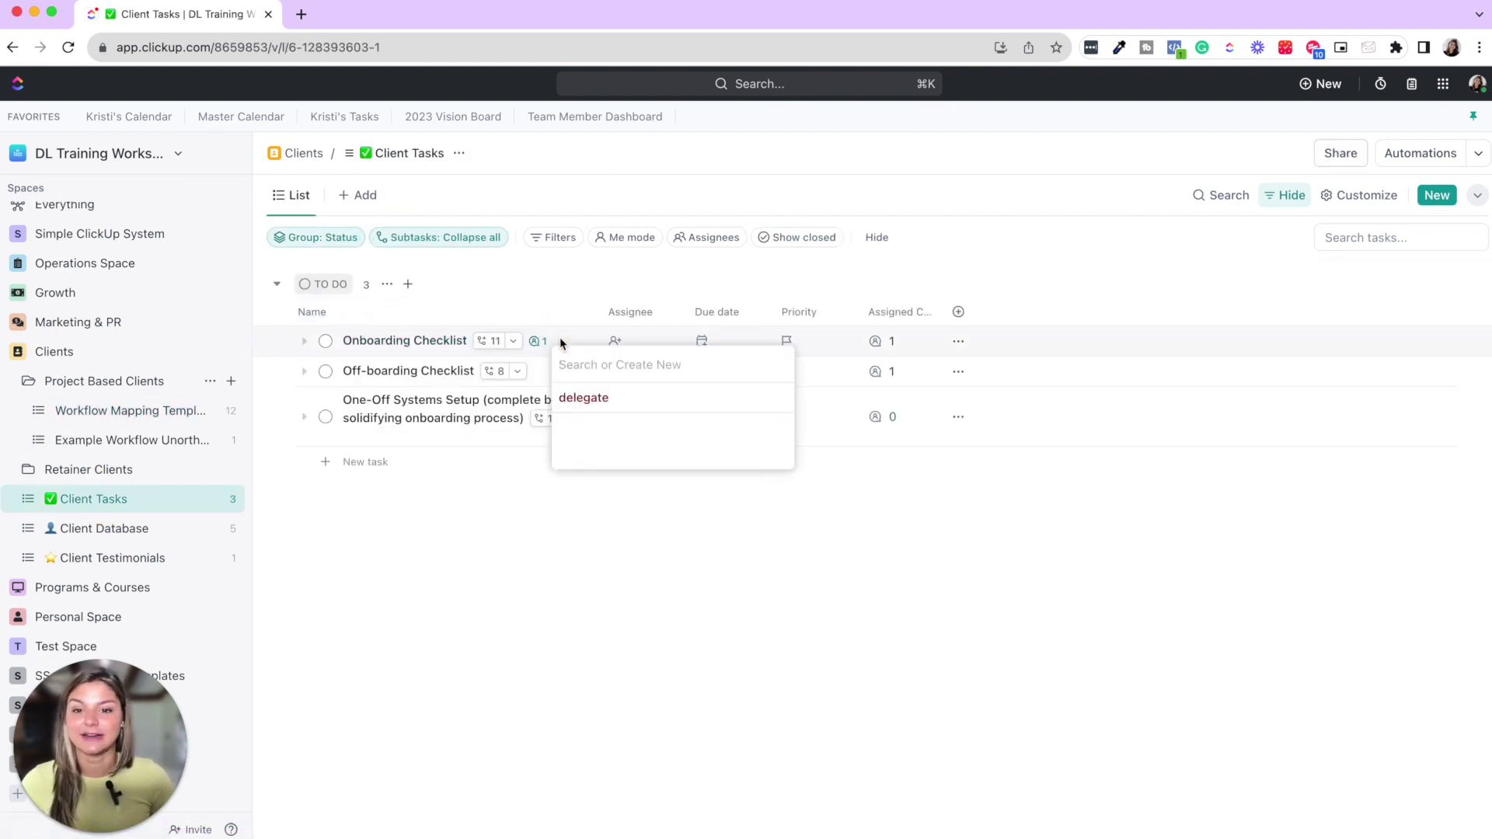
click(555, 301)
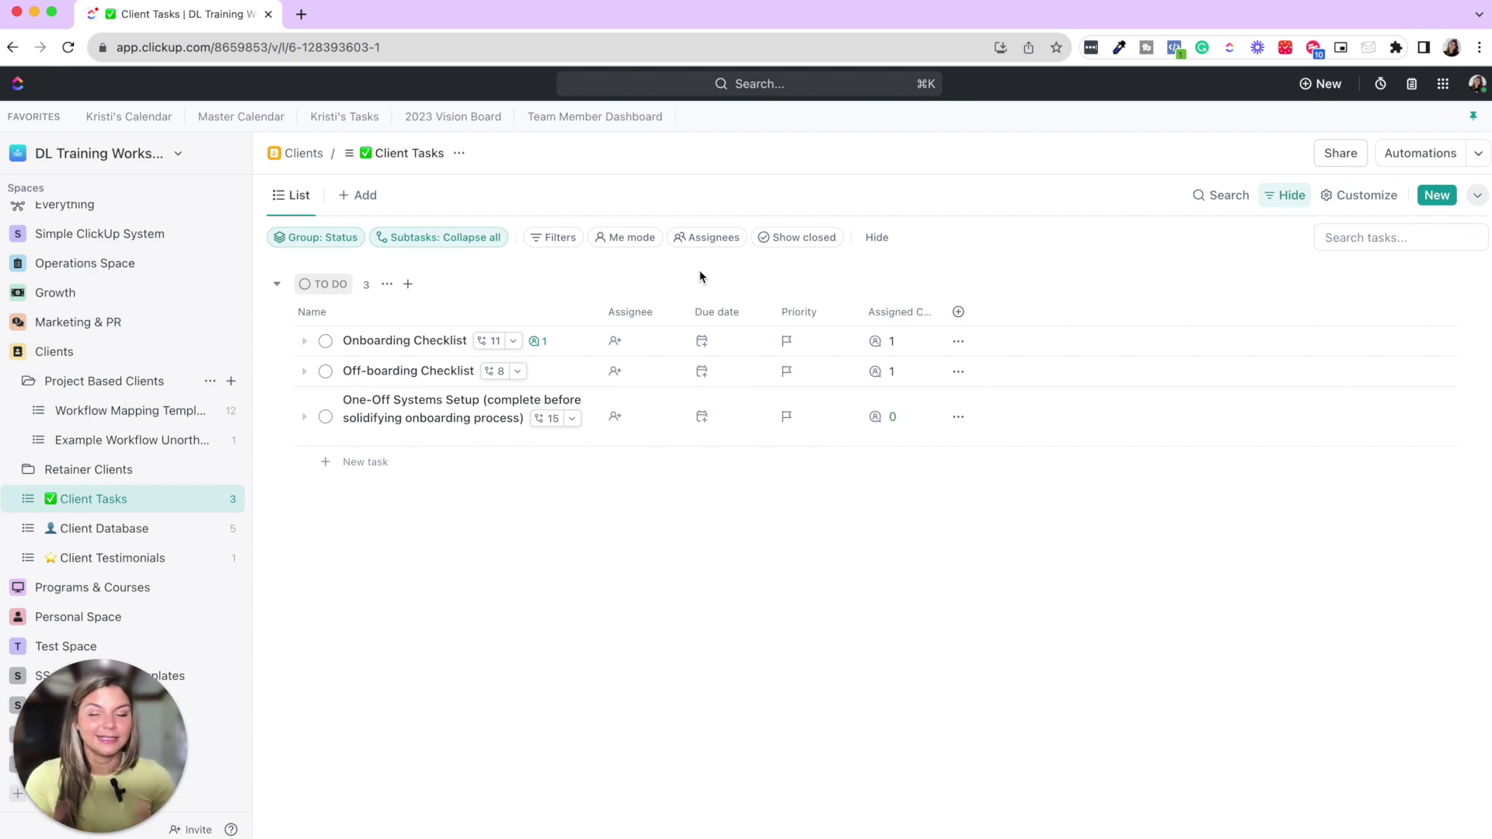
Create a new task named 'Task Name' and tag it delegate
click(376, 462)
text(Tasj=k =)
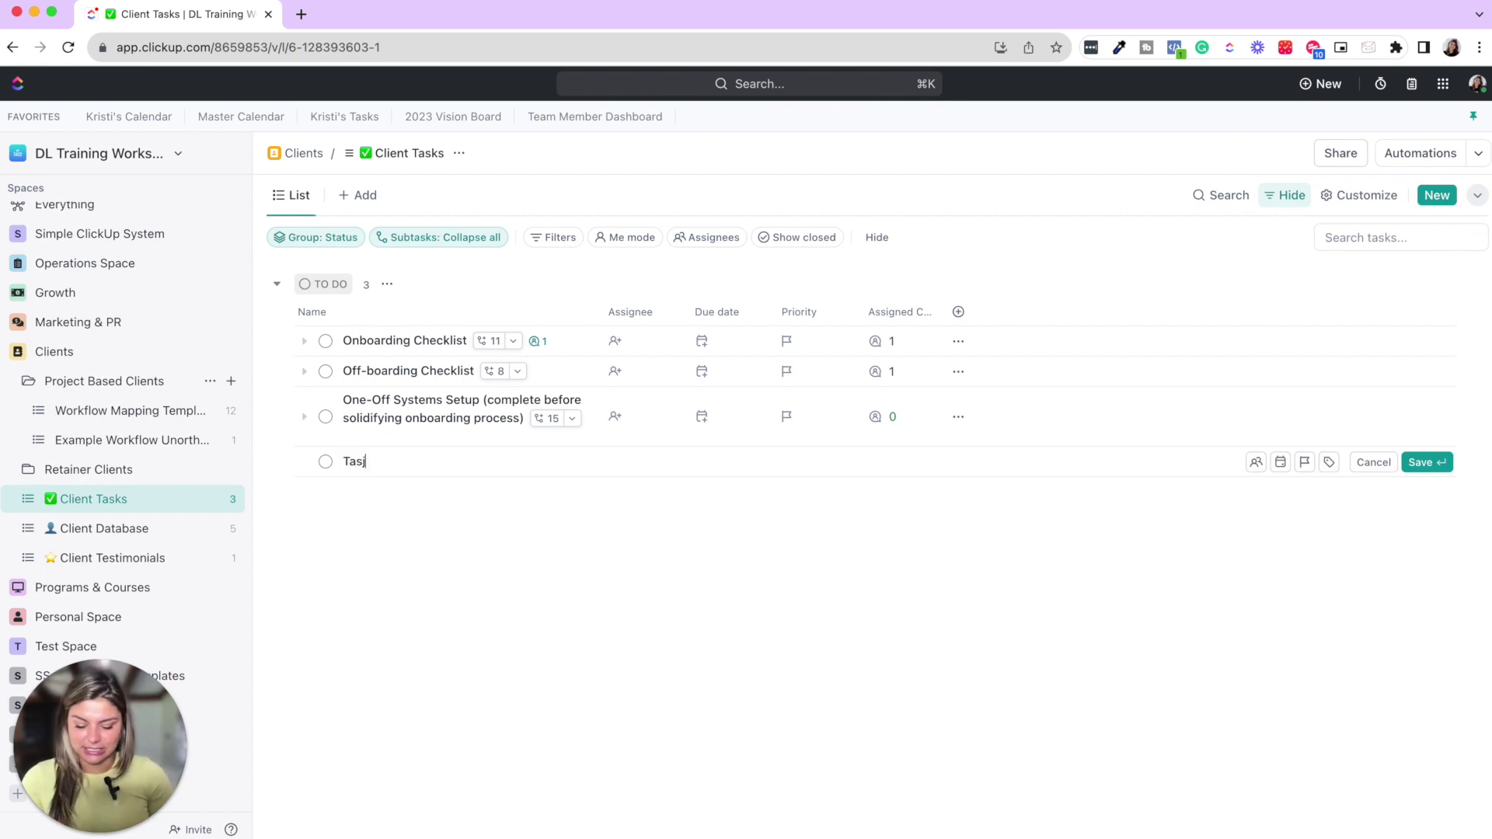
key(BackSpace)
key(BackSpace)
key(BackSpace)
key(BackSpace)
key(BackSpace)
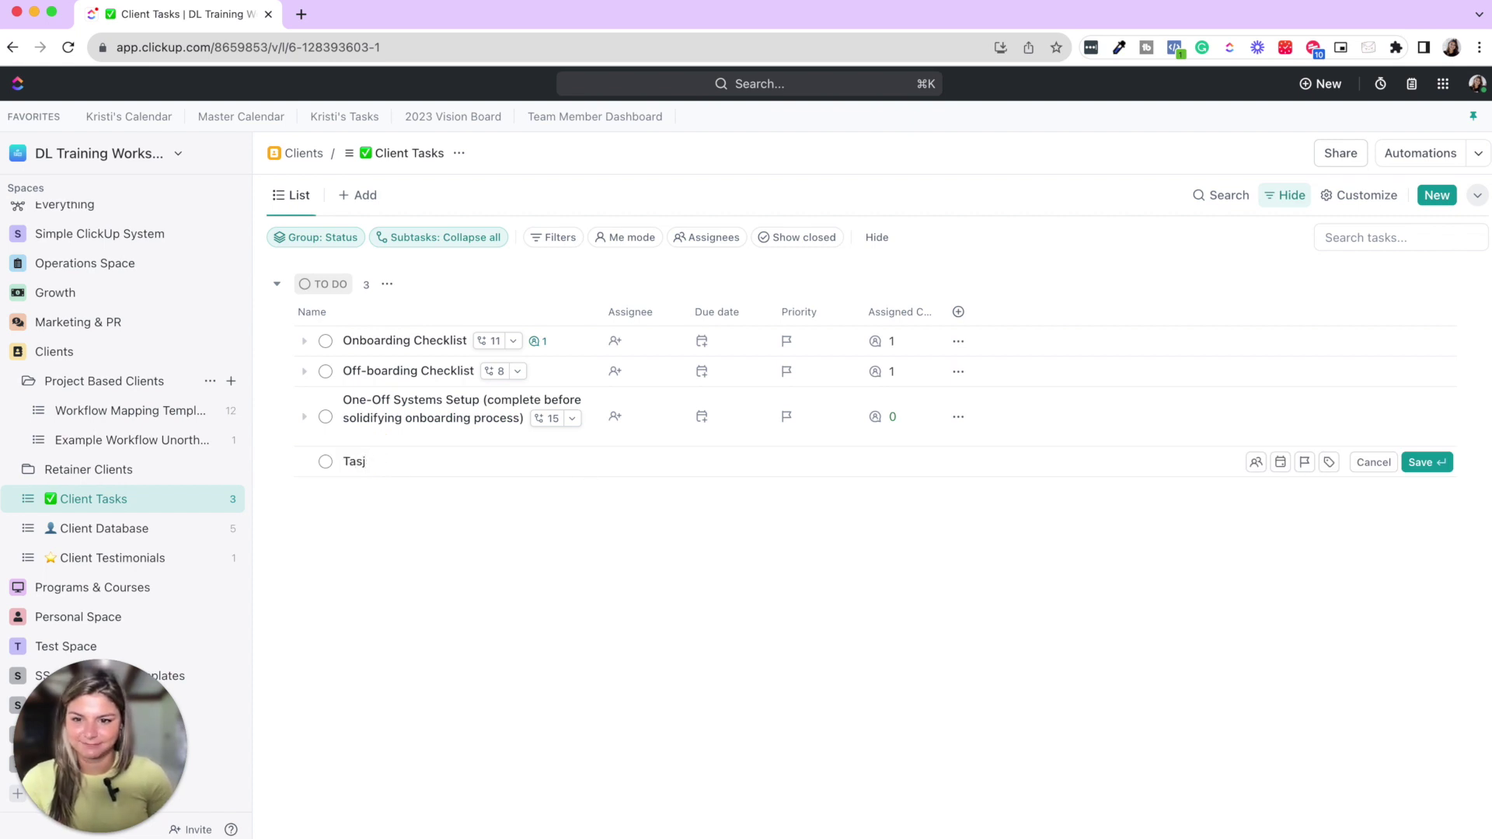
text(k Name)
key(Return)
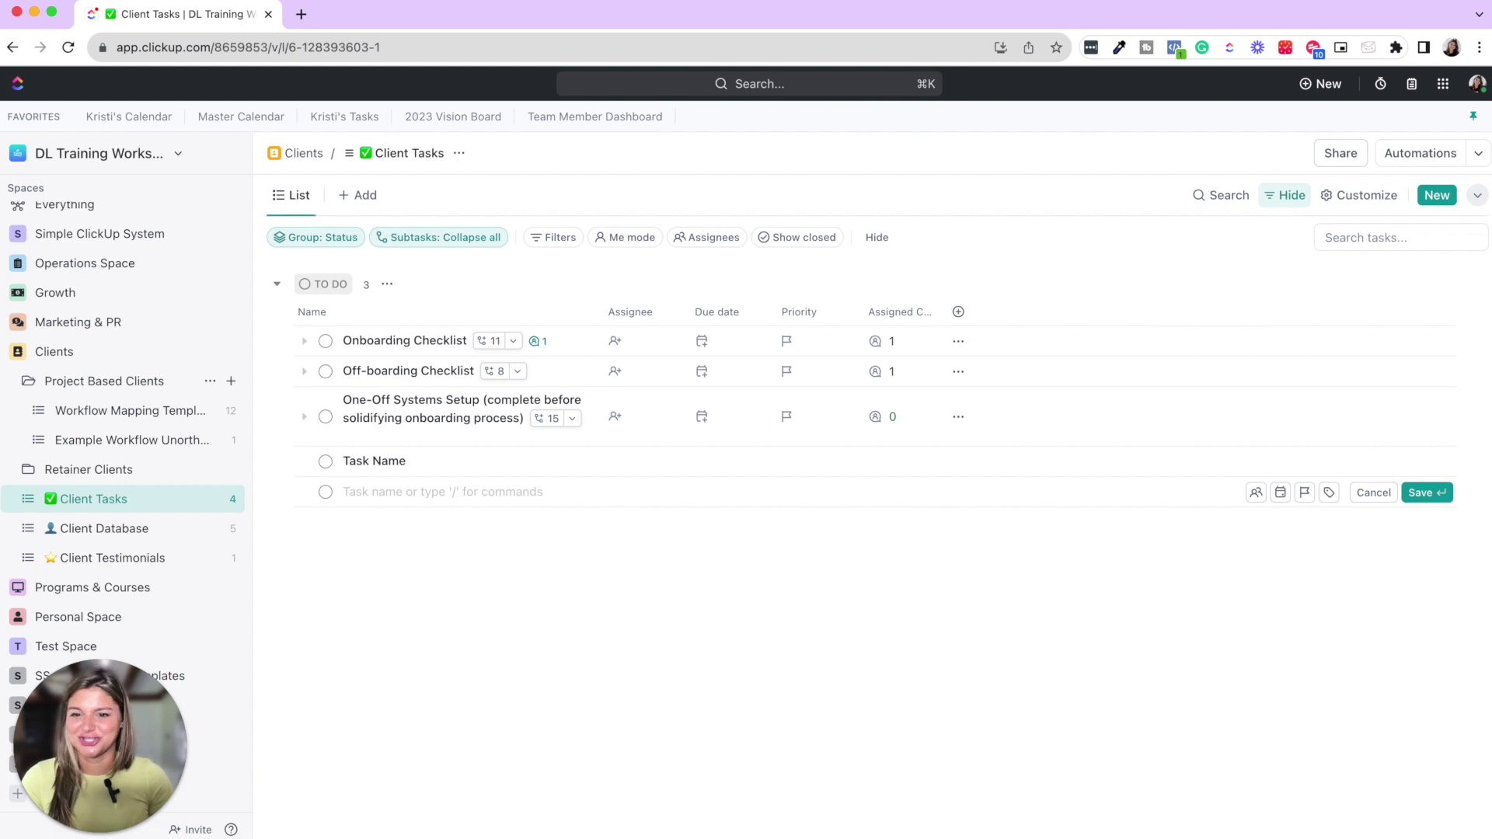
click(458, 464)
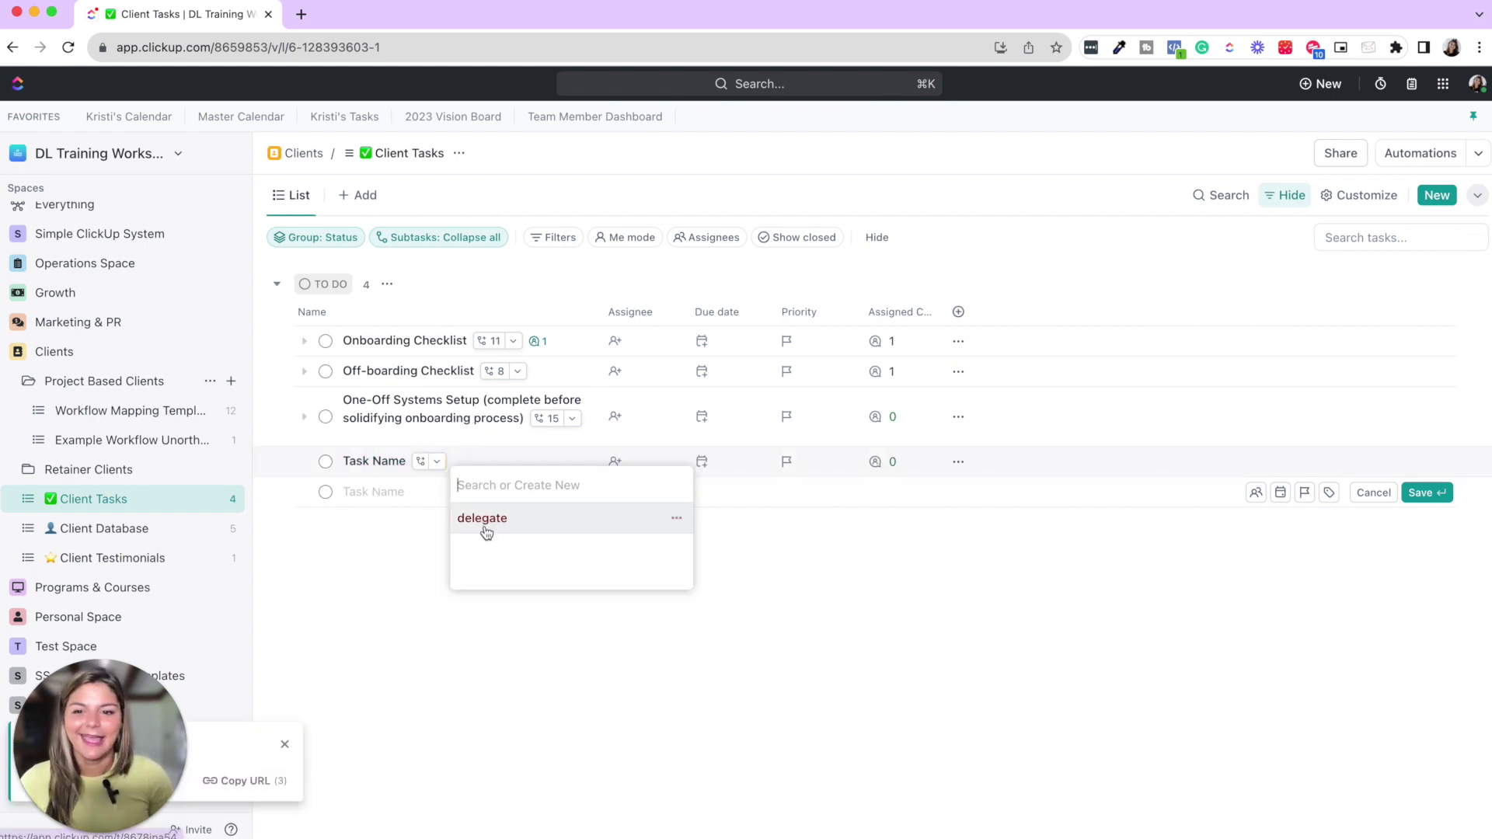
click(480, 520)
click(376, 553)
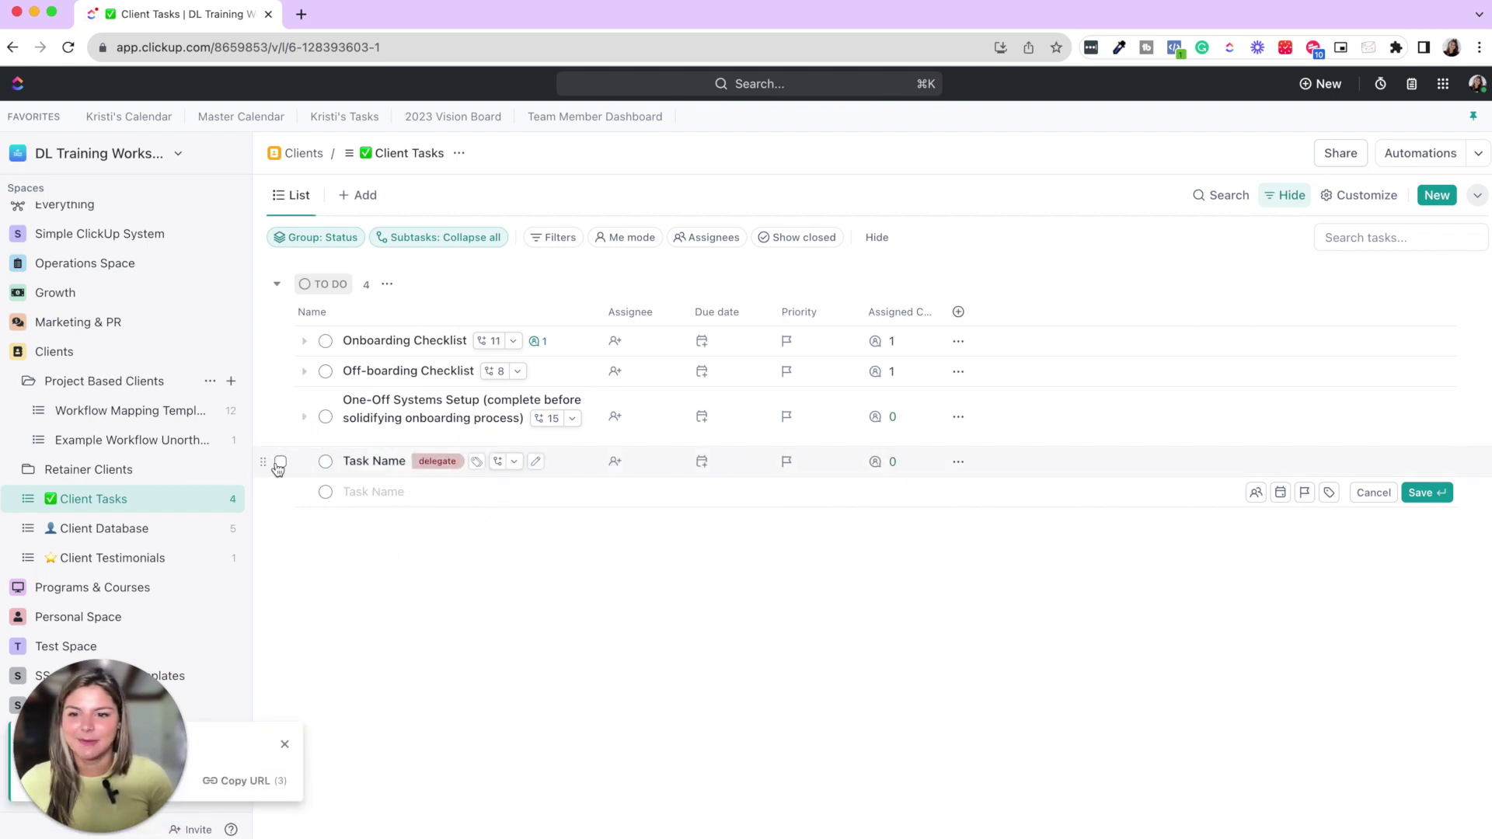
Move Task Name into Marketing & PR > Marketing Tasks
click(281, 463)
click(632, 91)
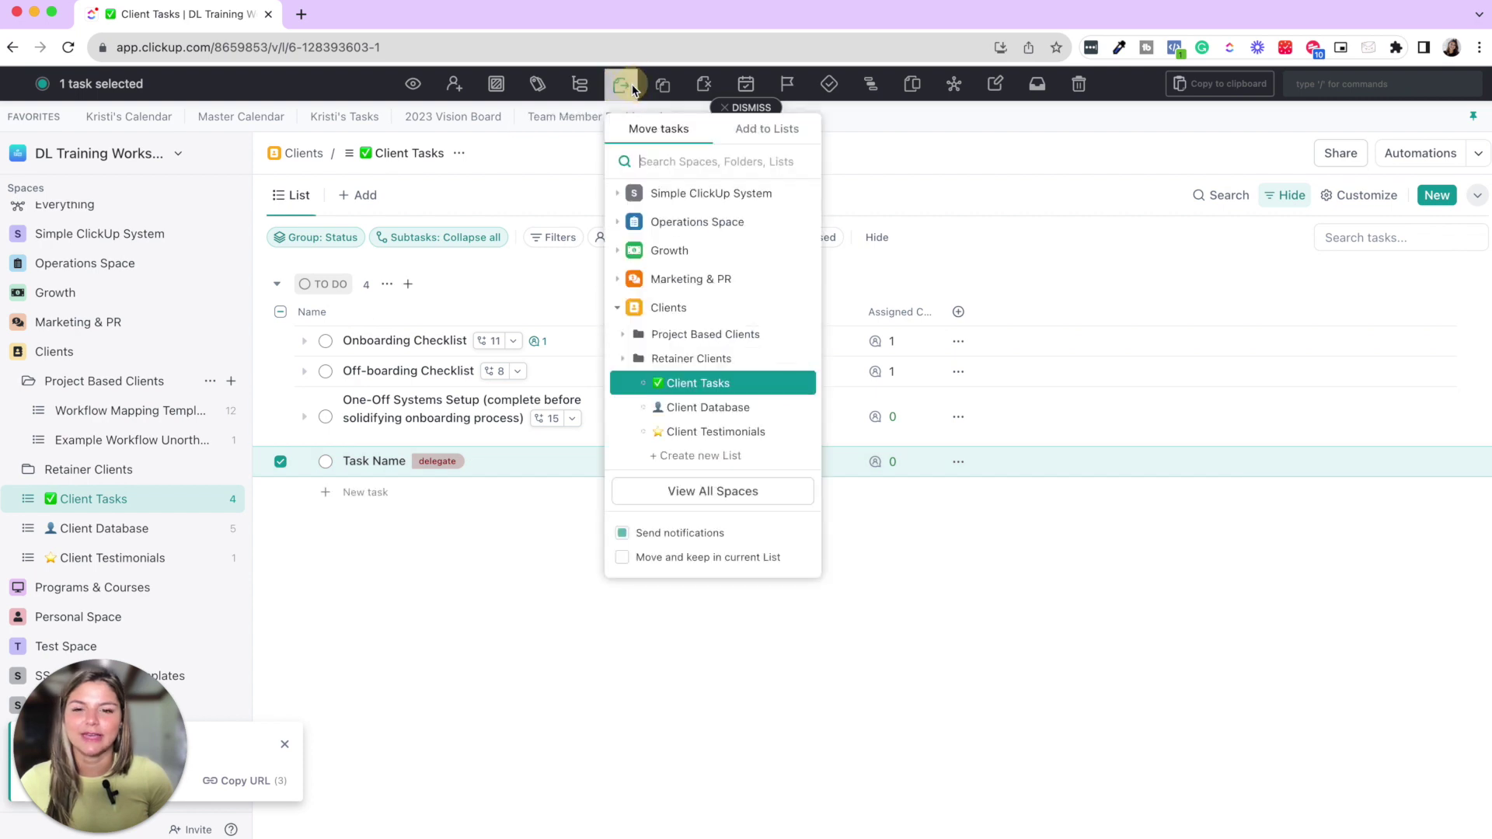
scroll(619, 318, up, 4)
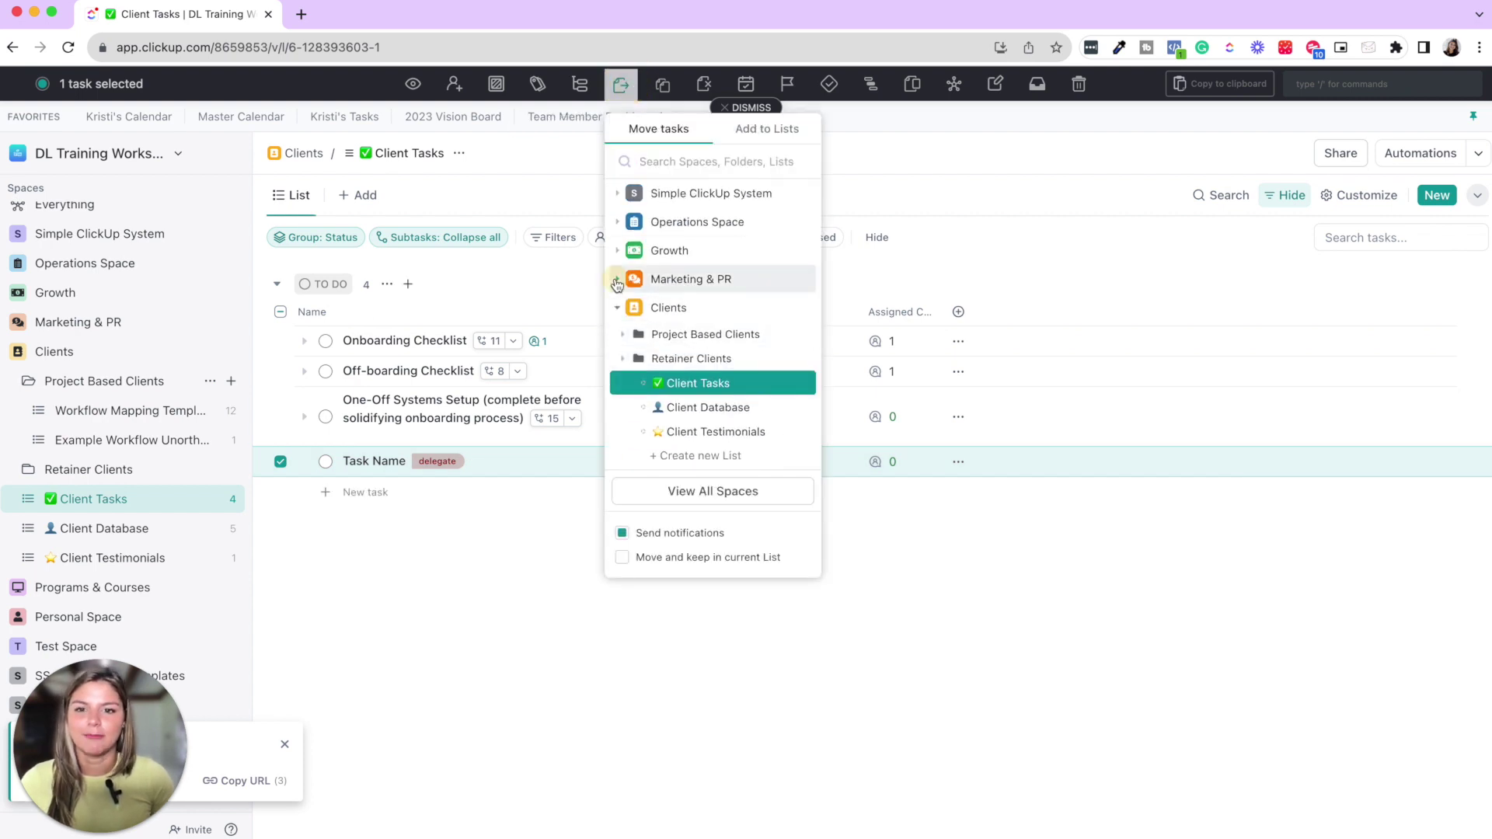
click(617, 279)
click(695, 404)
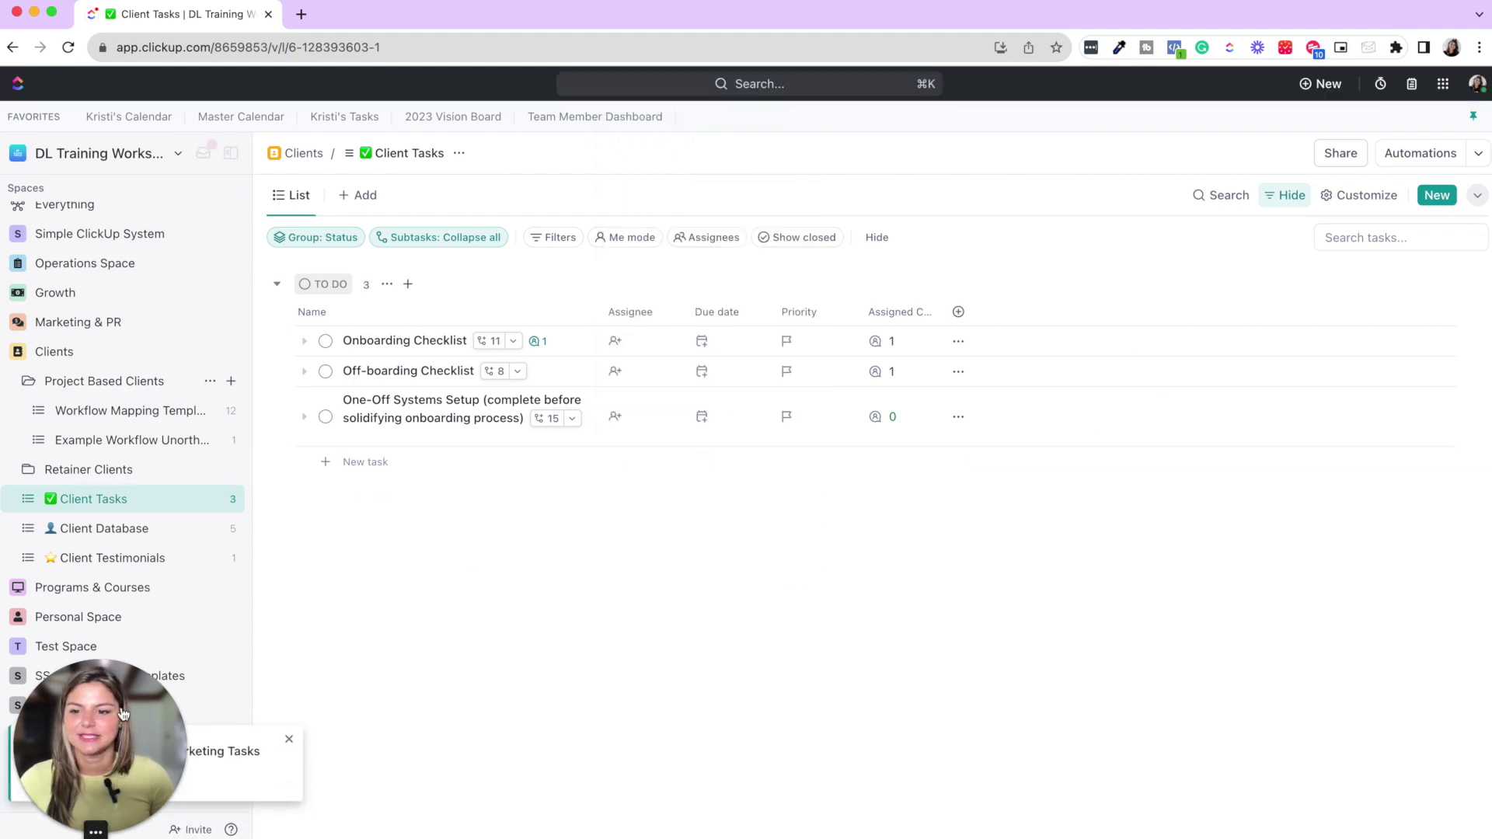
Collapse the Clients space and open Marketing & PR's Marketing Tasks list
click(18, 342)
scroll(16, 331, up, 2)
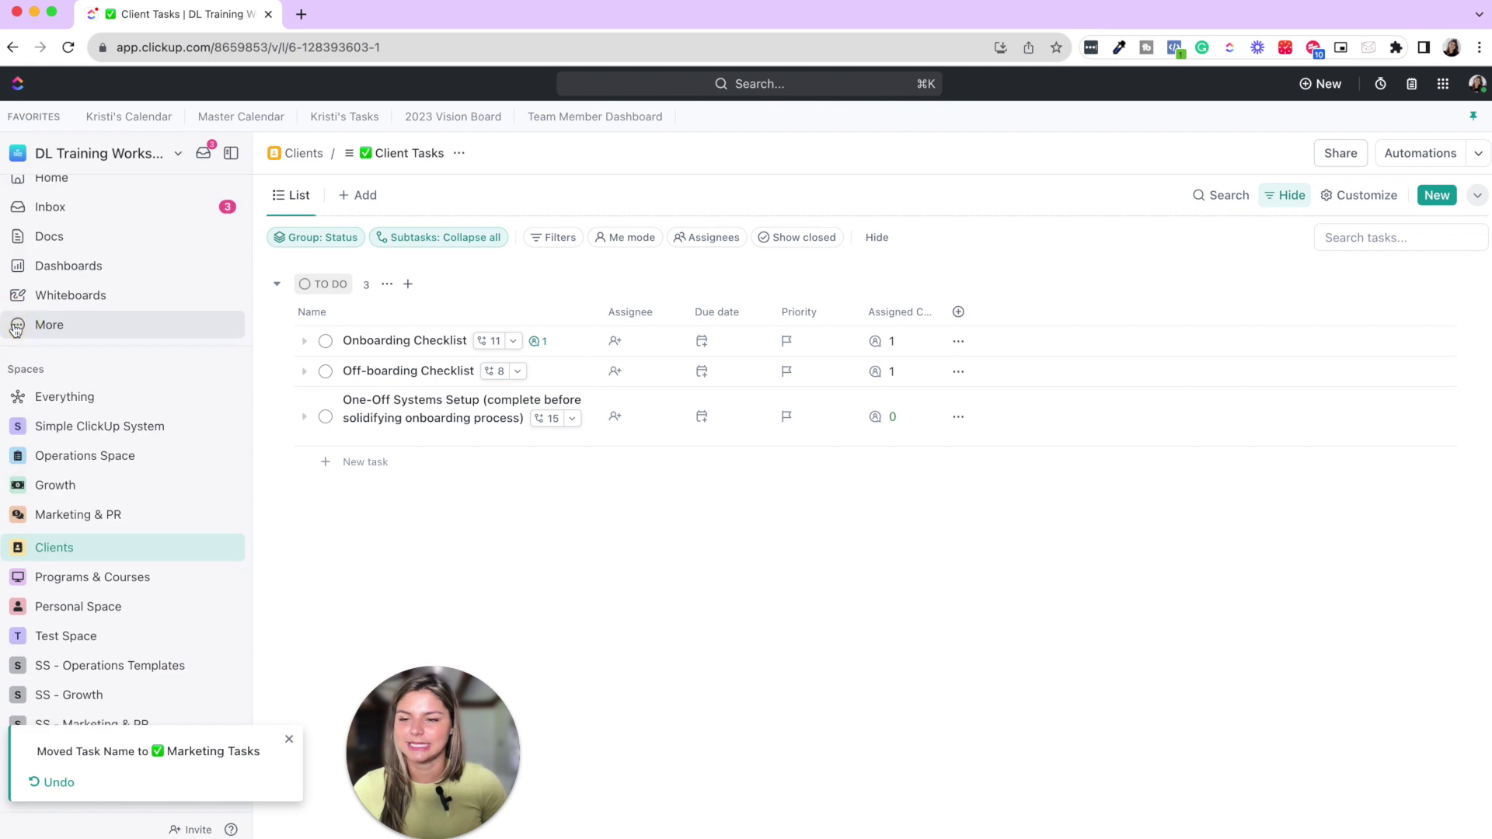
click(82, 509)
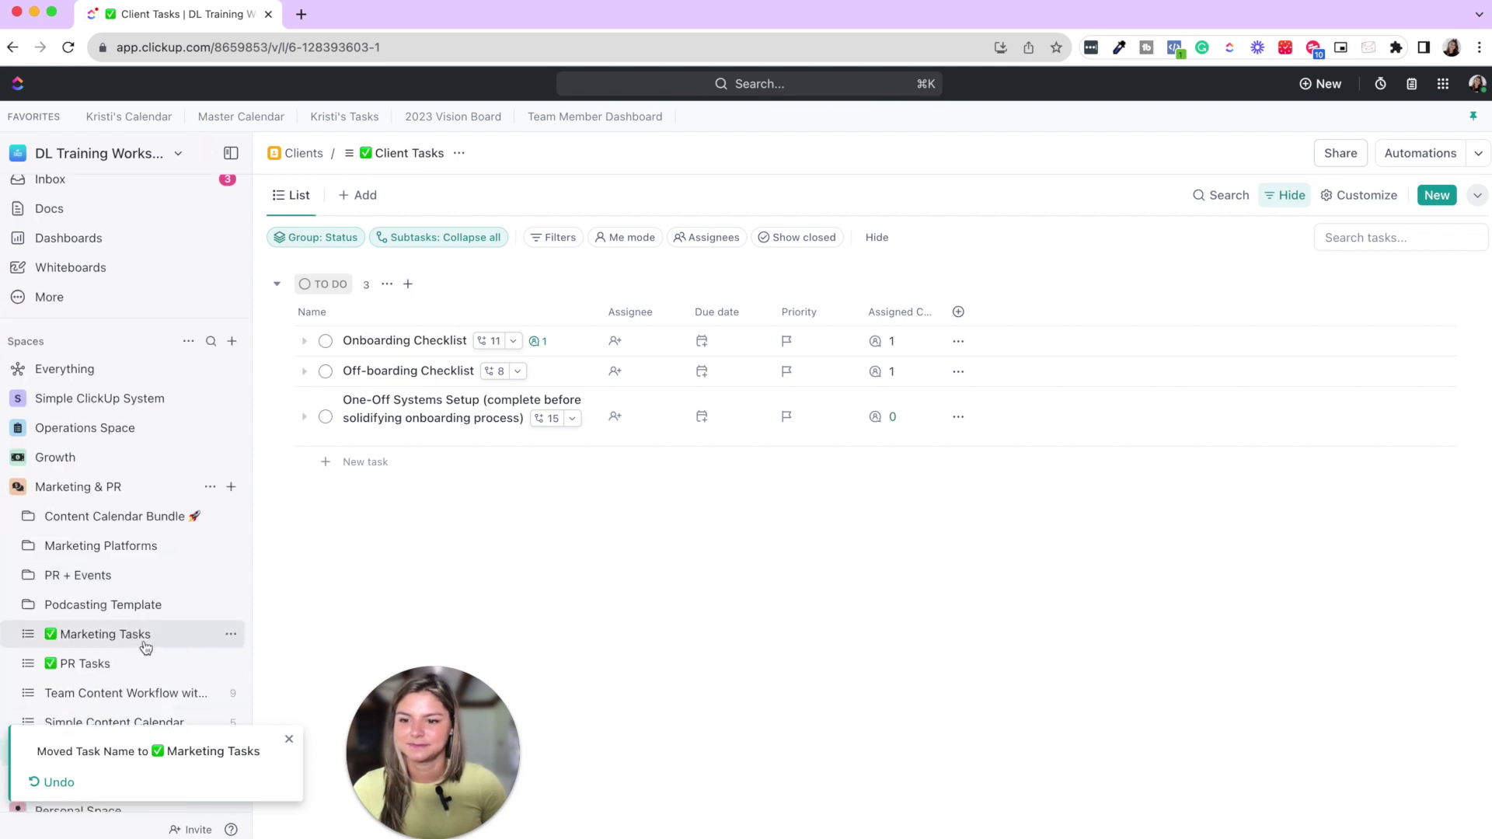
click(135, 636)
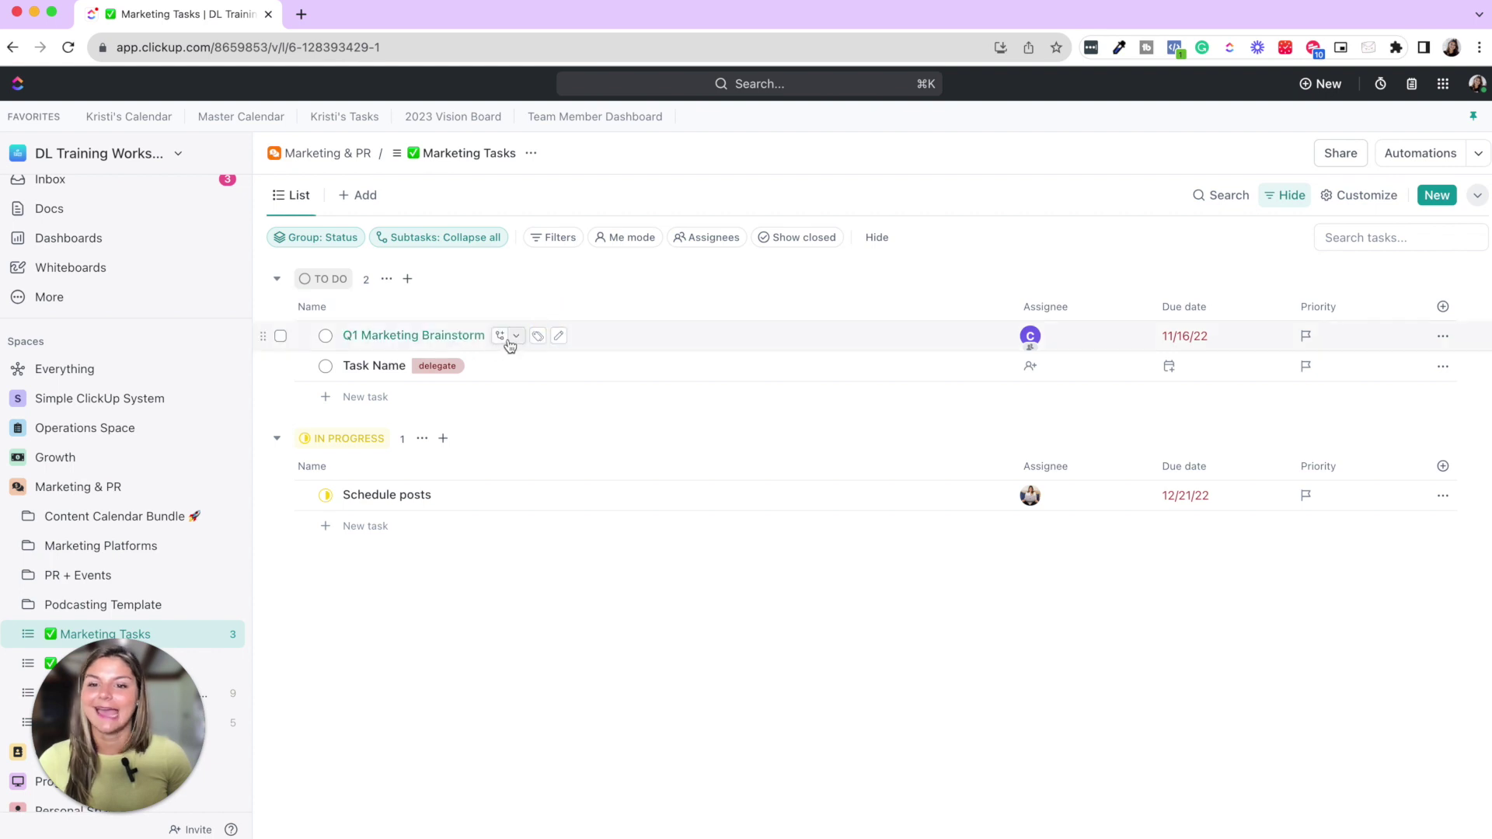
Check Q1 Marketing Brainstorm's tag options twice without adding a tag
click(533, 335)
scroll(622, 479, down, 5)
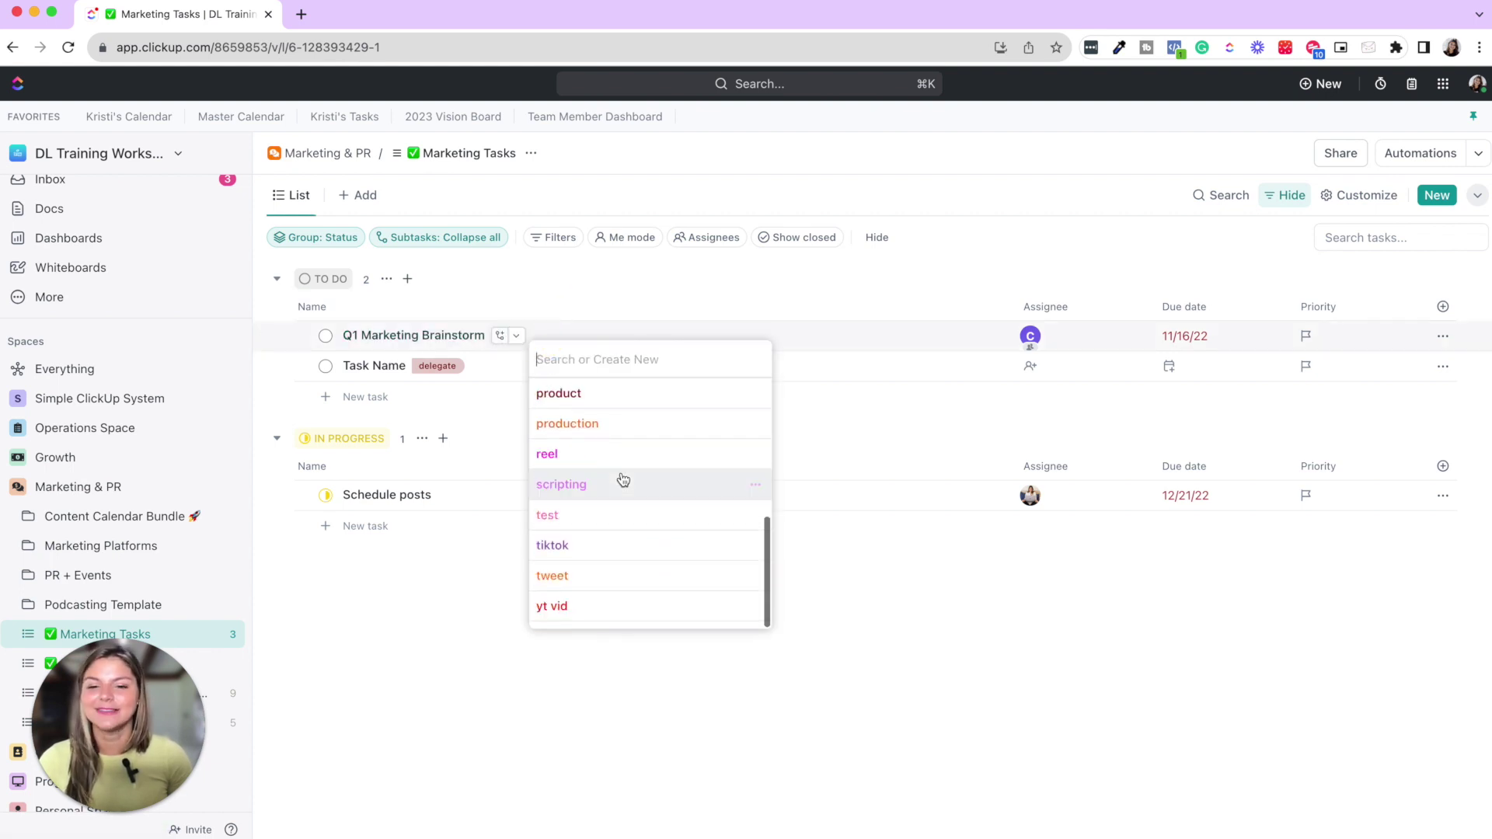
scroll(621, 480, up, 5)
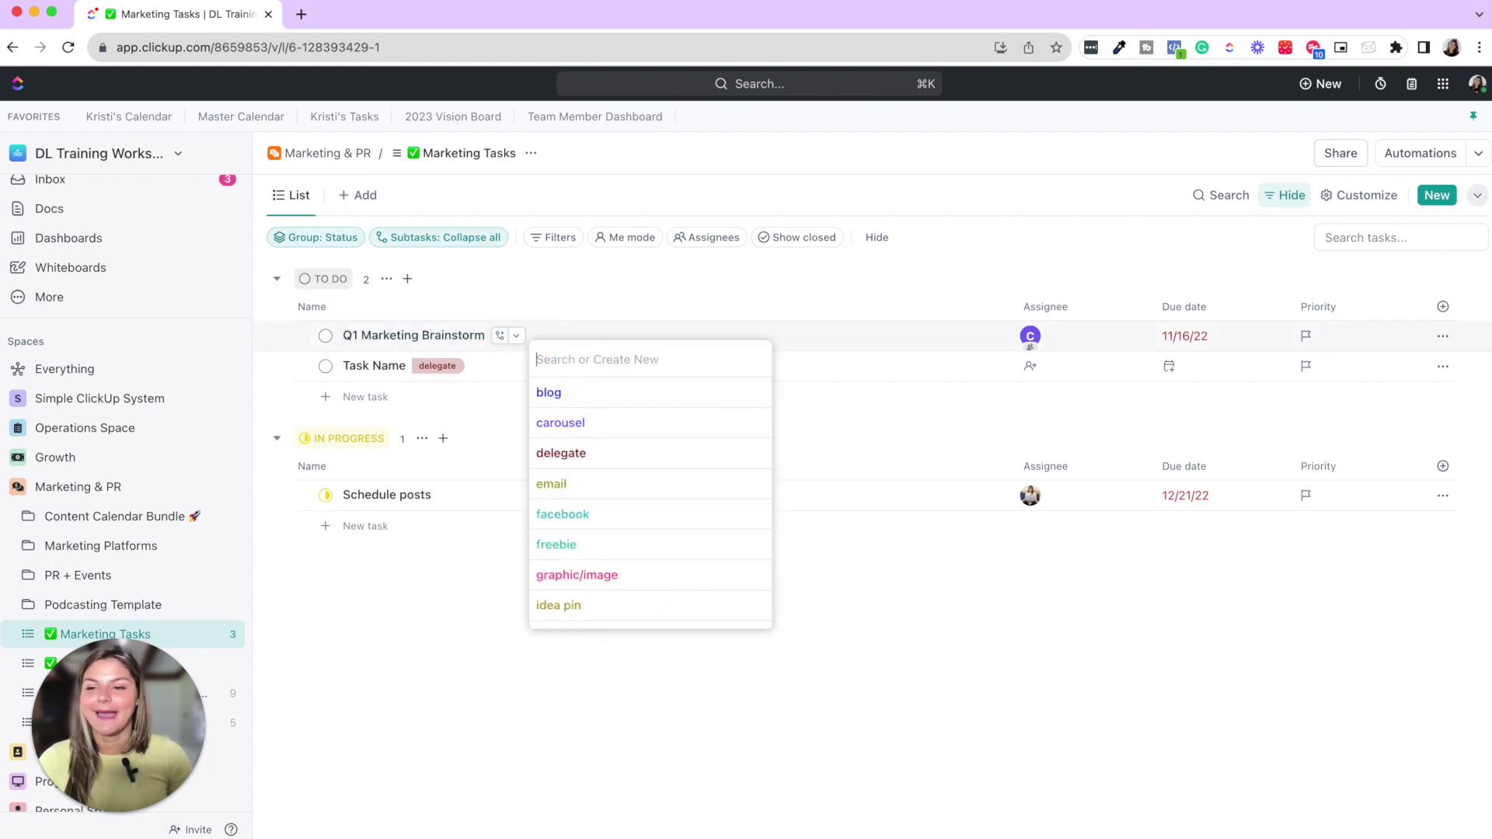
click(614, 272)
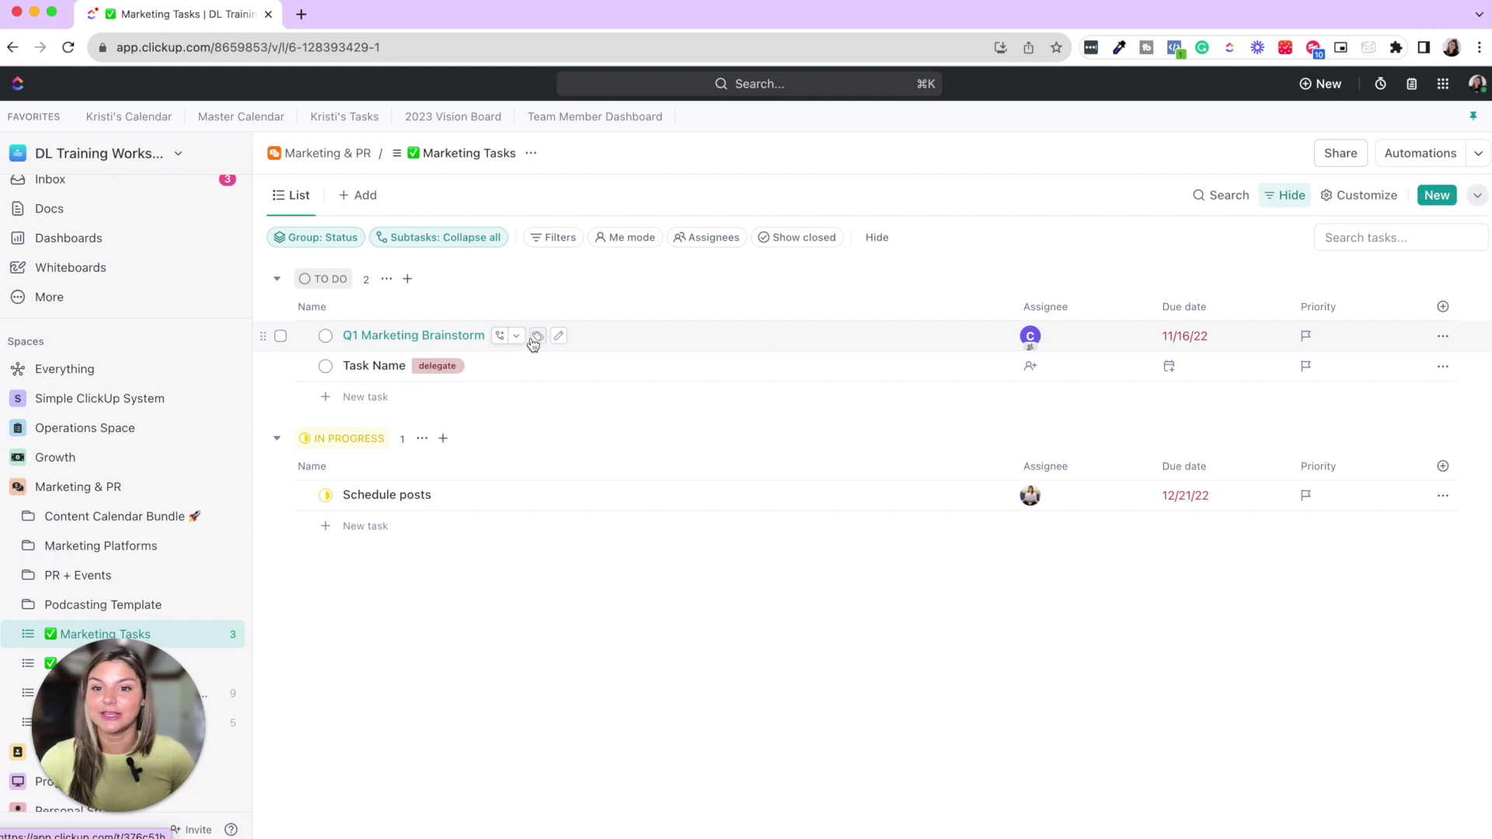
click(537, 335)
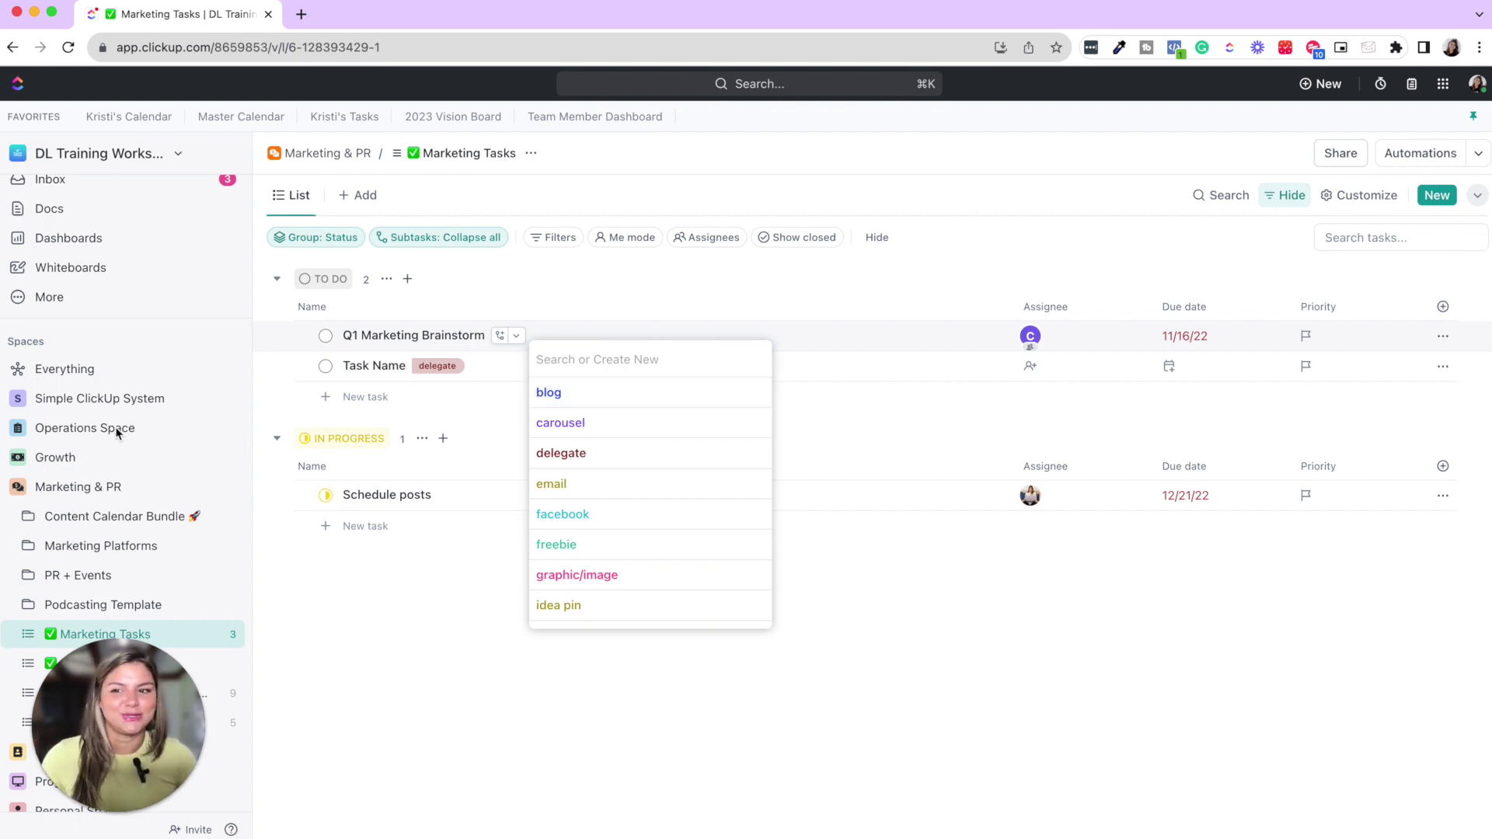
click(460, 639)
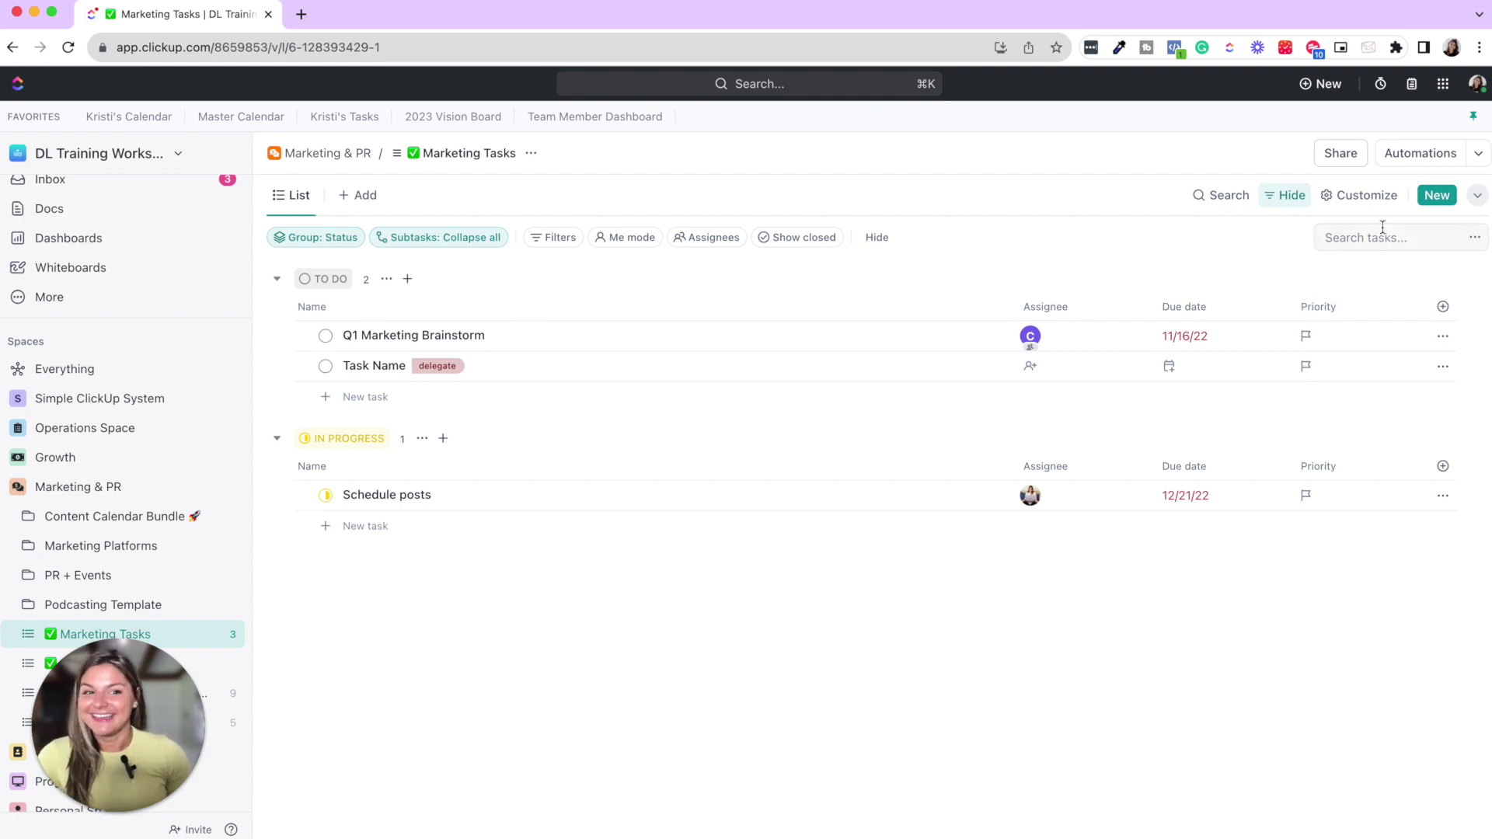
Start a custom Marketing Tasks automation triggered when a tag is added
click(1410, 165)
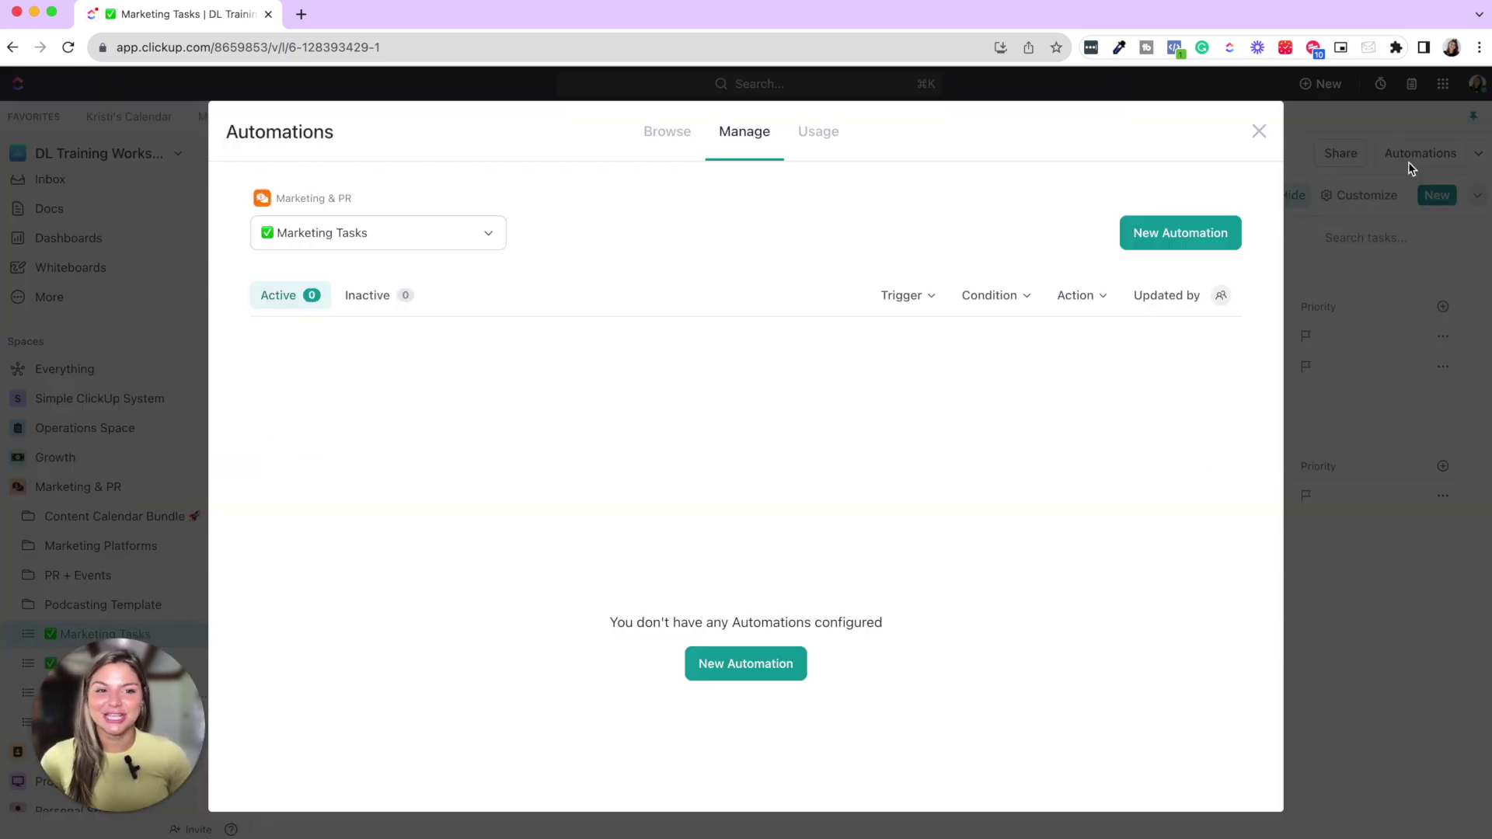
click(1165, 239)
click(350, 294)
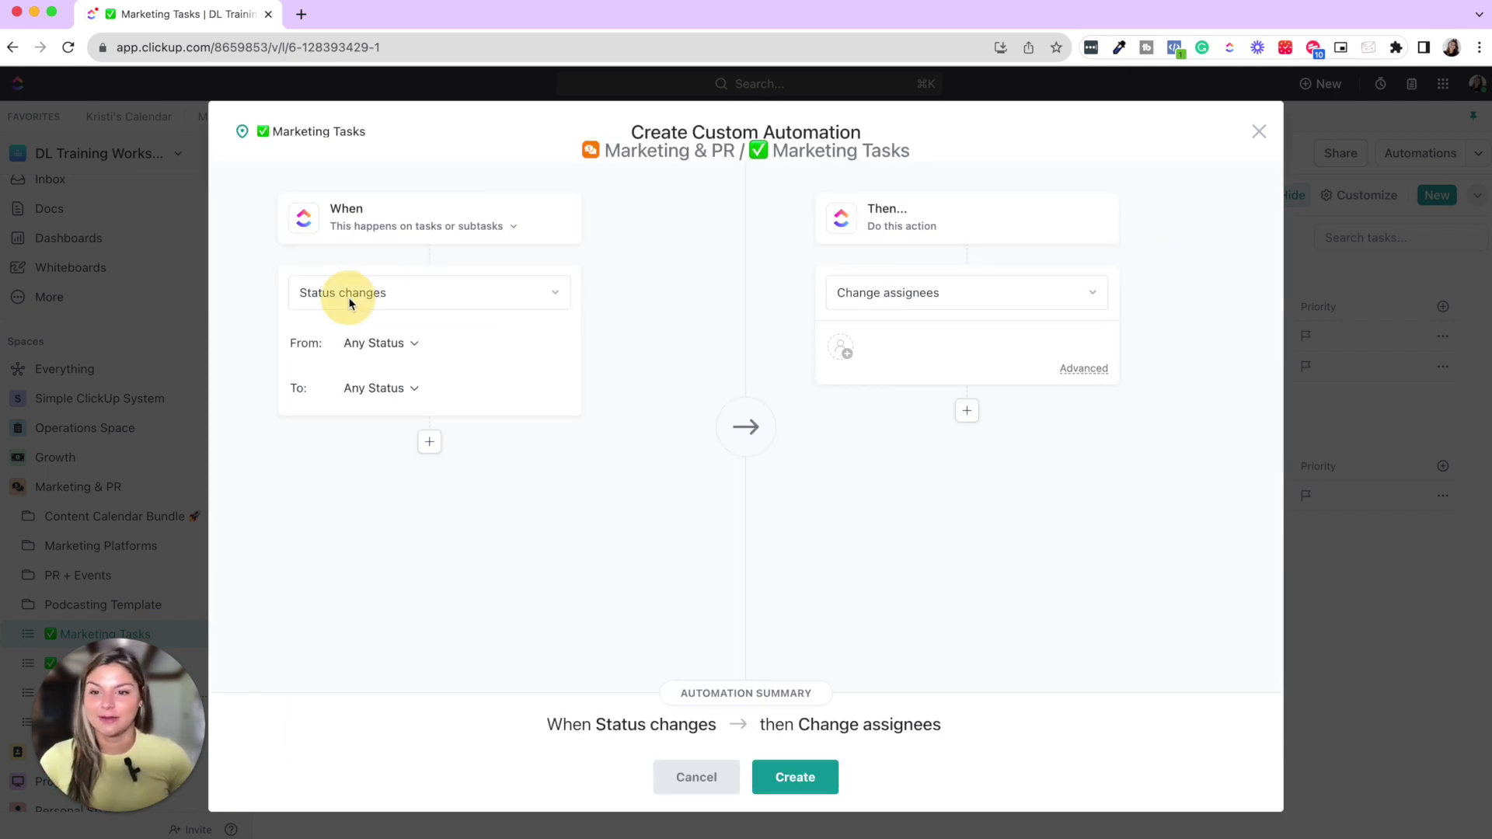
click(348, 496)
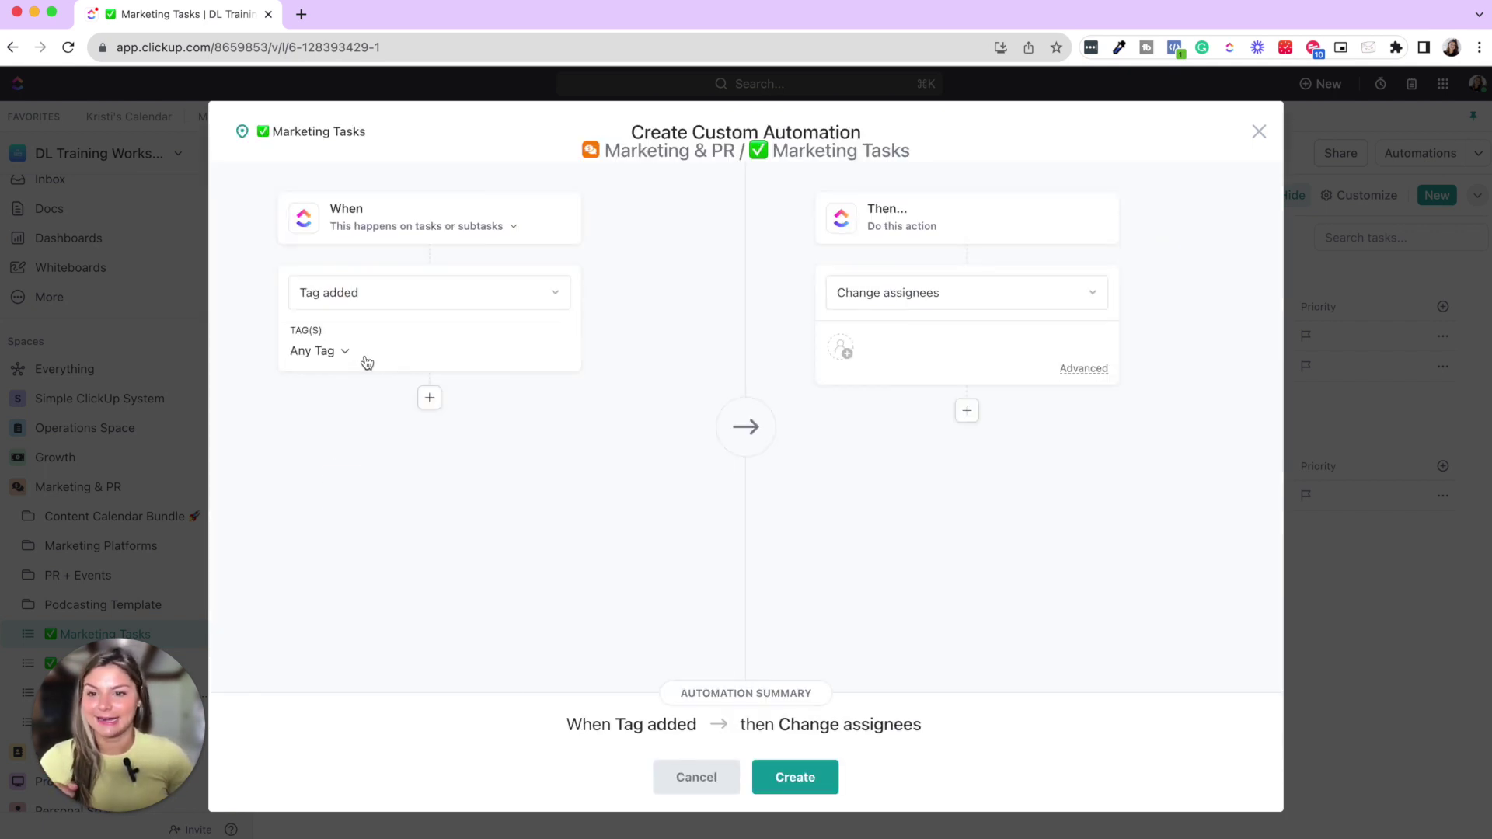
click(350, 351)
Set delegate as the trigger tag and make Change assignees assign the task to me
click(351, 487)
click(800, 548)
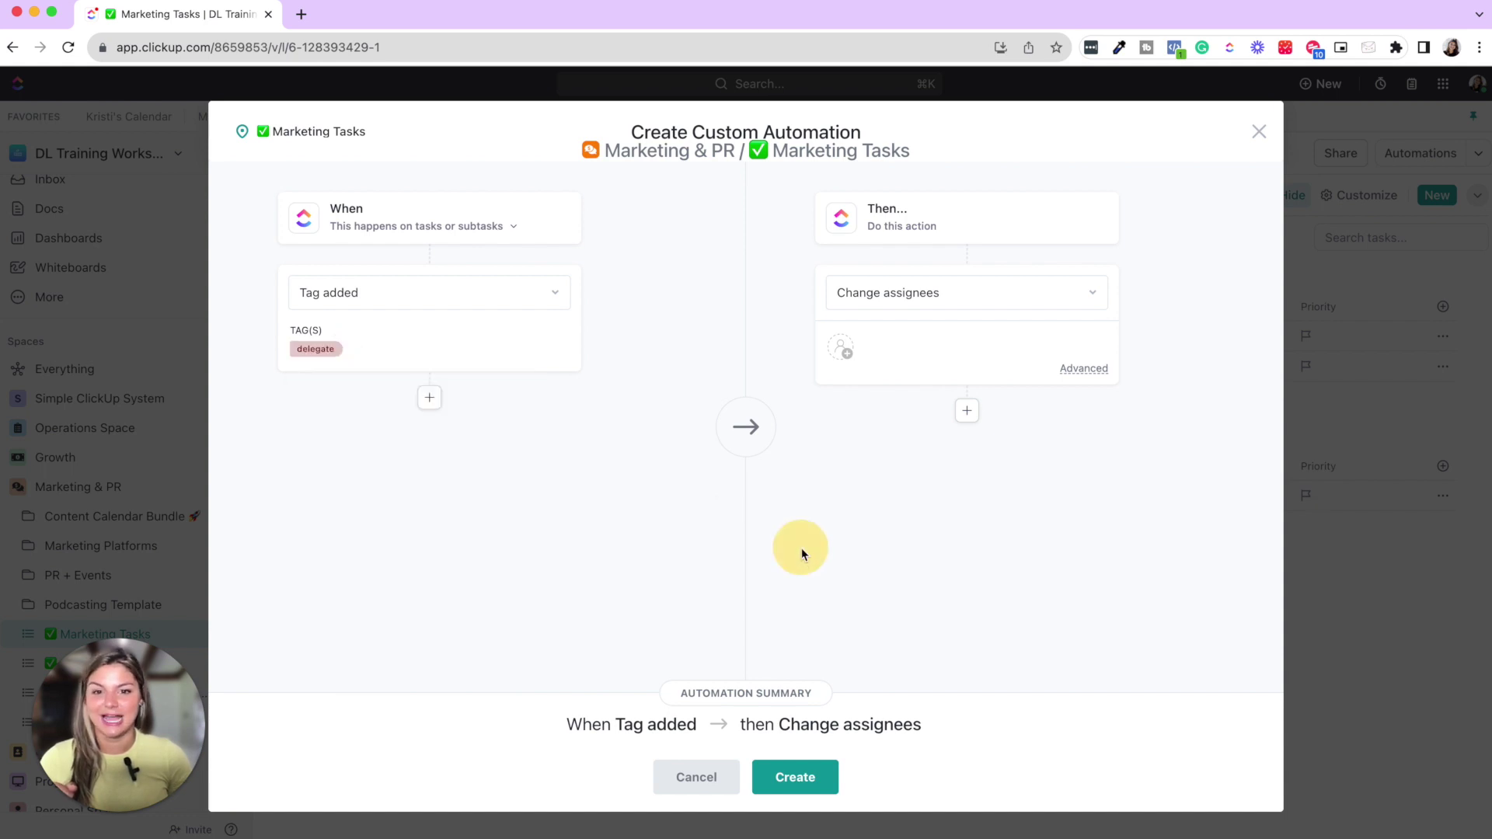
click(840, 348)
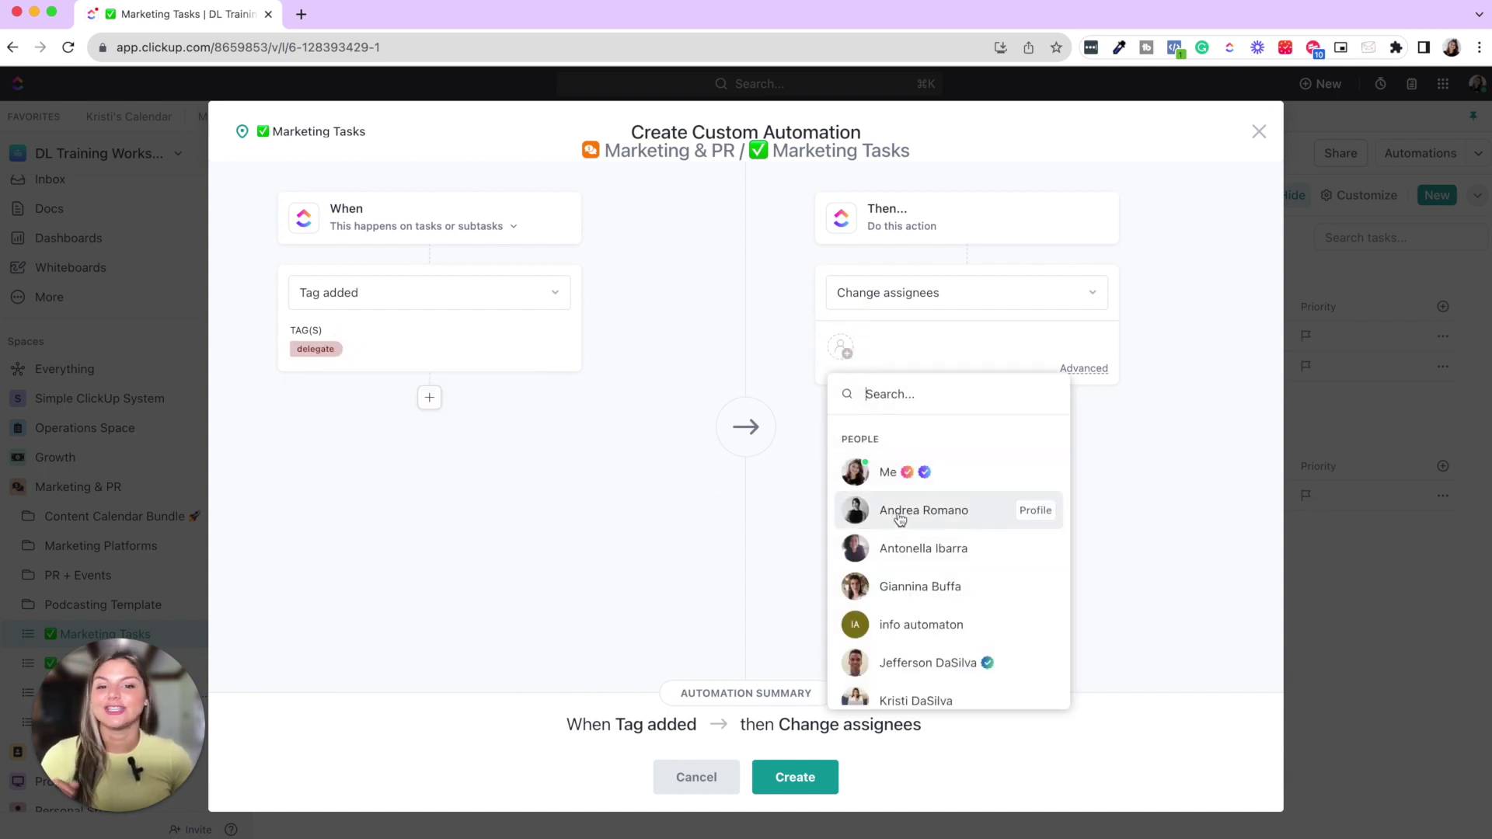
click(888, 472)
click(1154, 479)
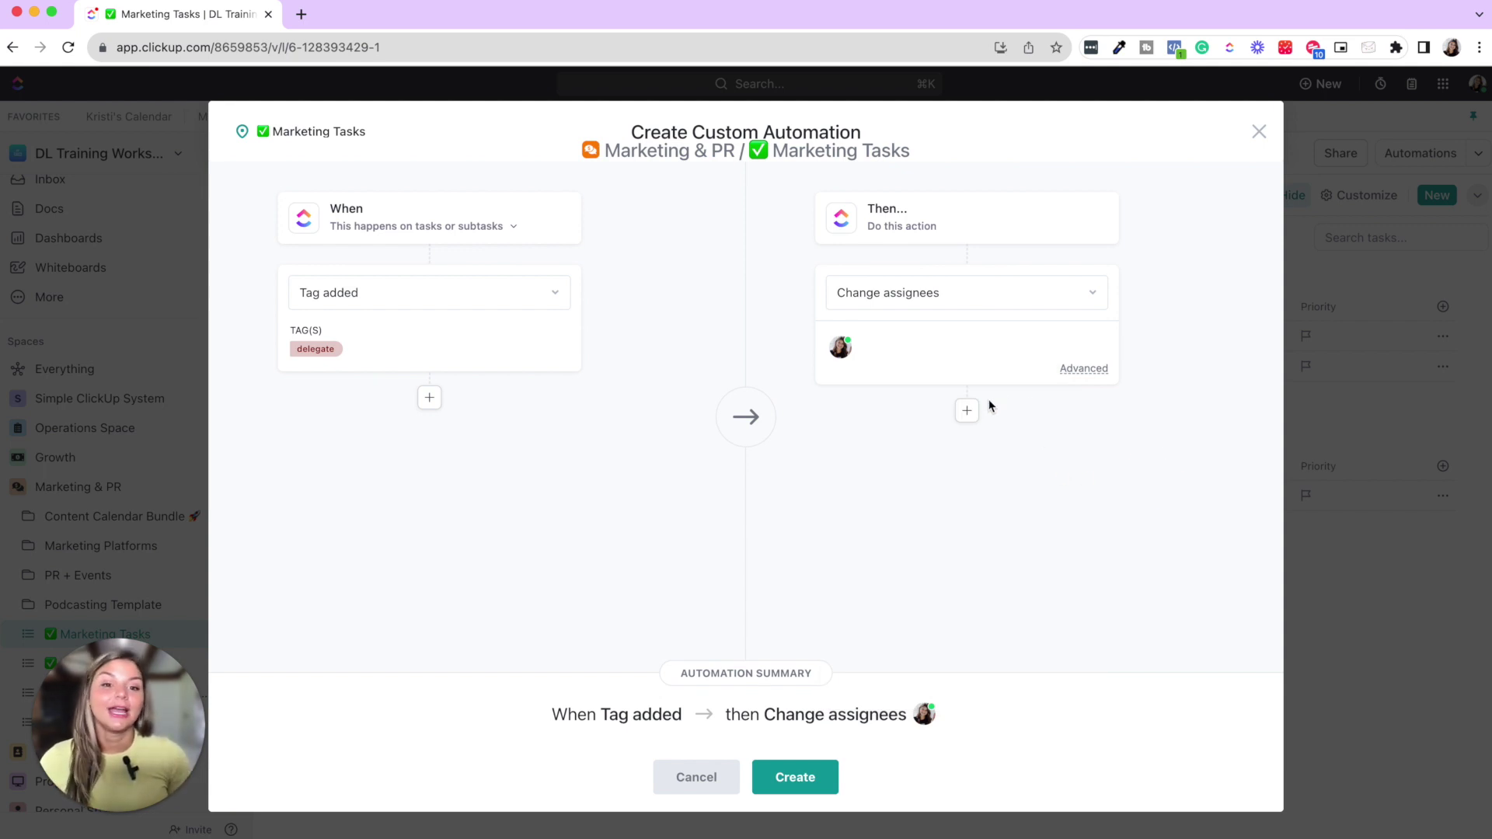
Add a Change due date action set 7 days after the trigger date
click(968, 410)
click(985, 427)
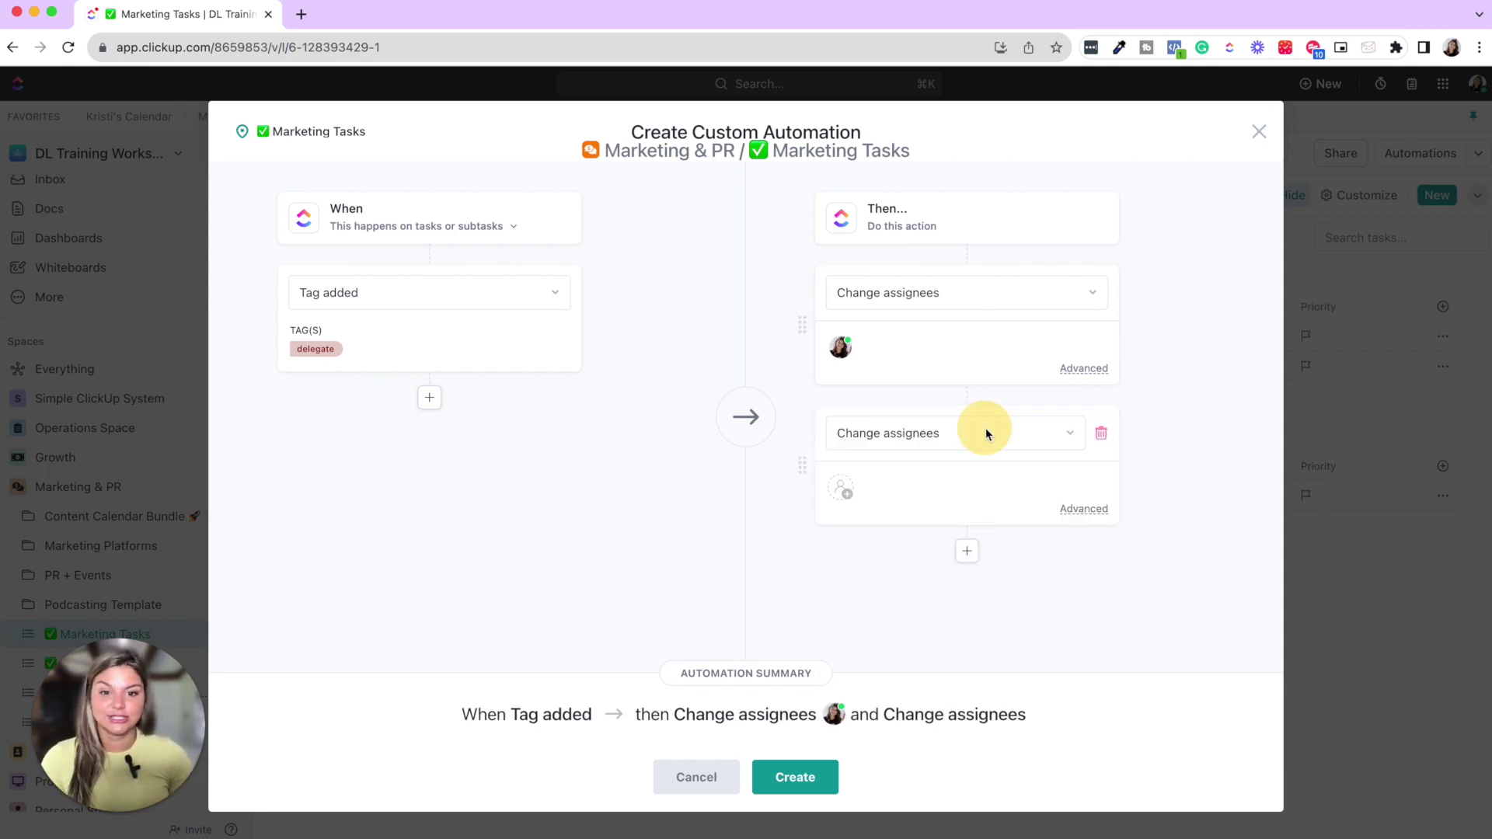
text(due)
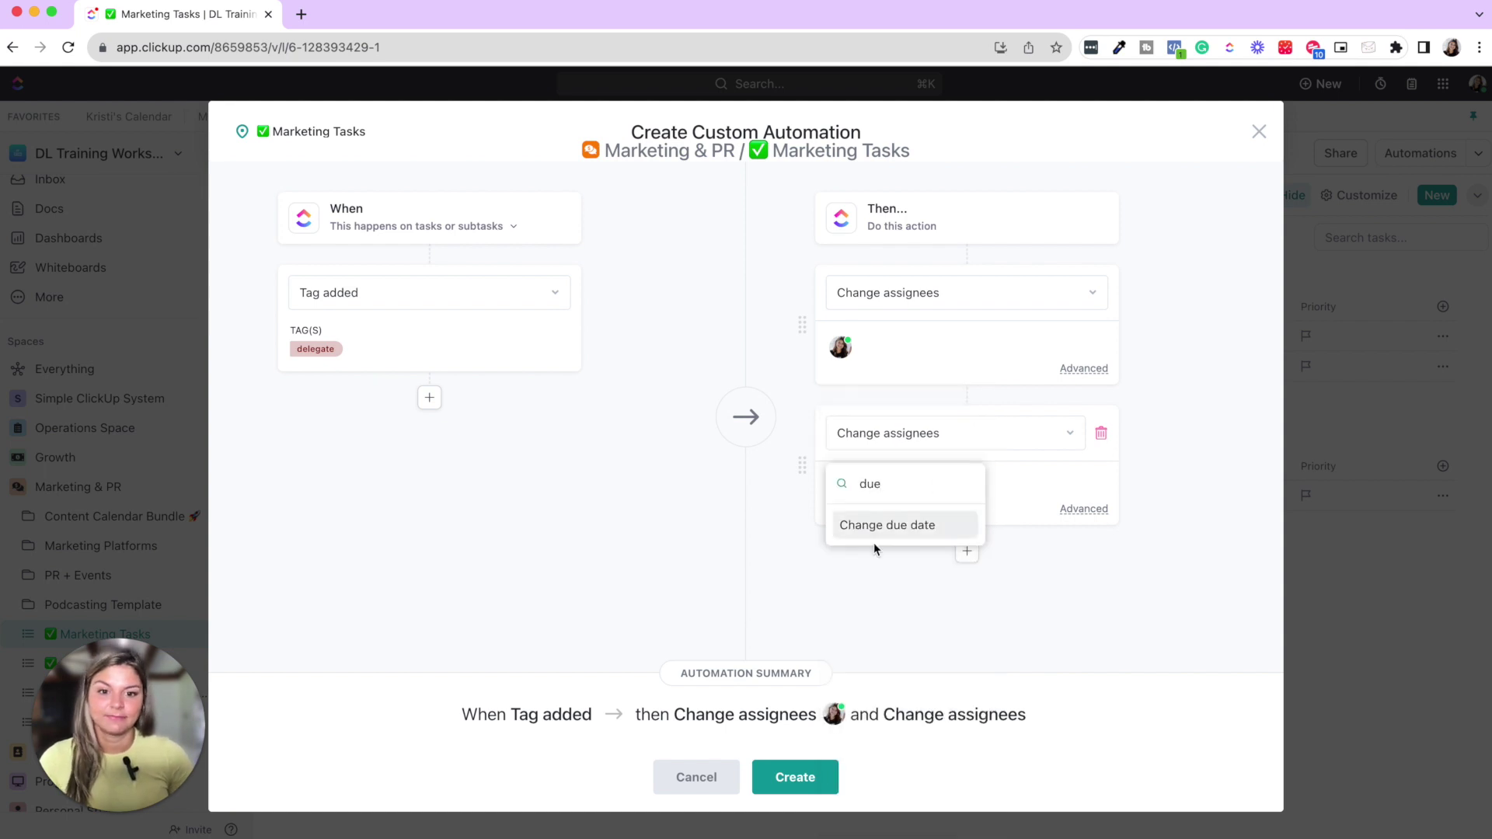
click(877, 523)
click(906, 508)
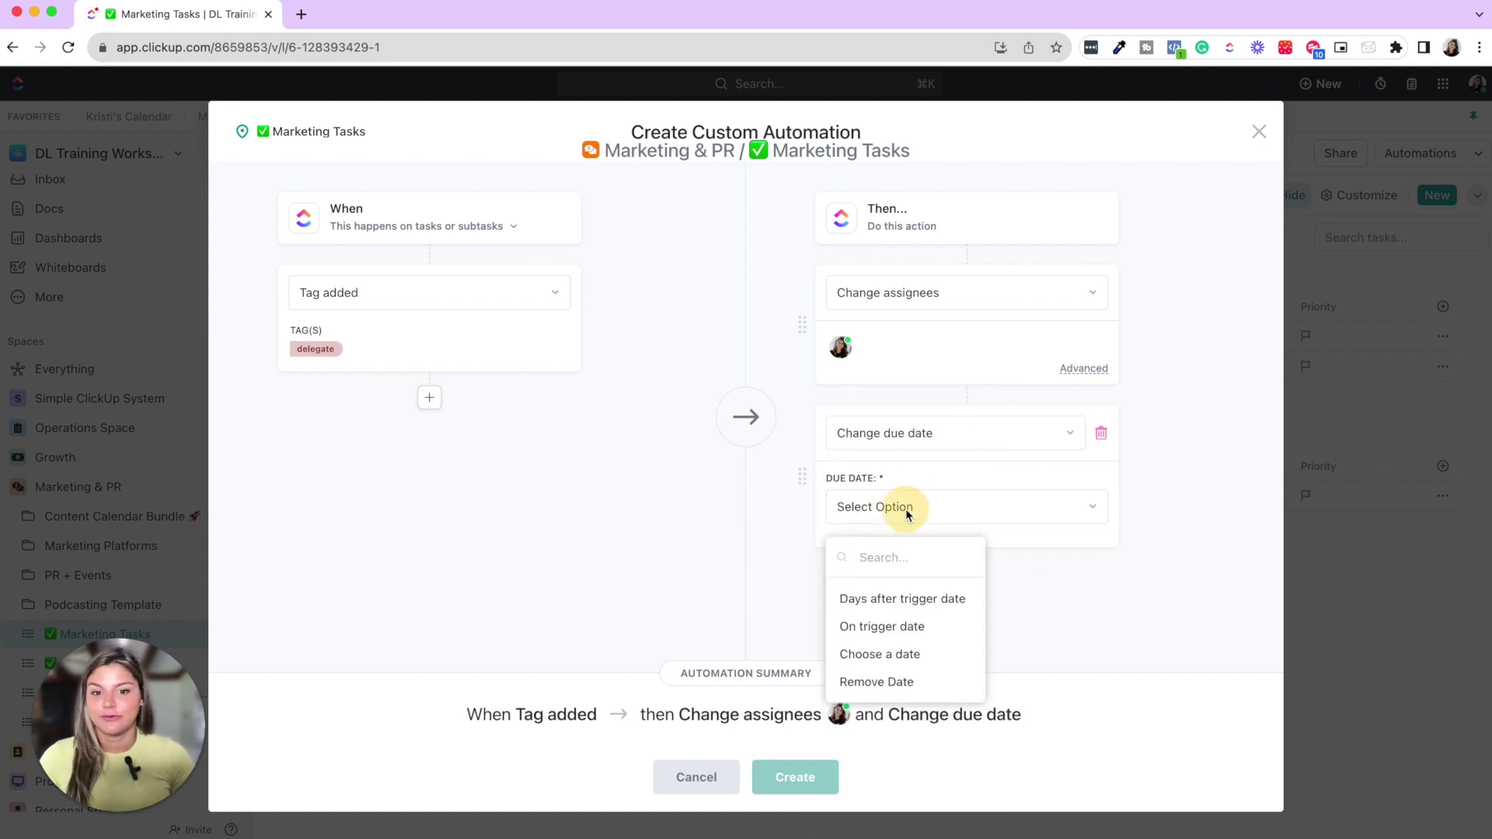
click(886, 599)
click(925, 555)
text(7)
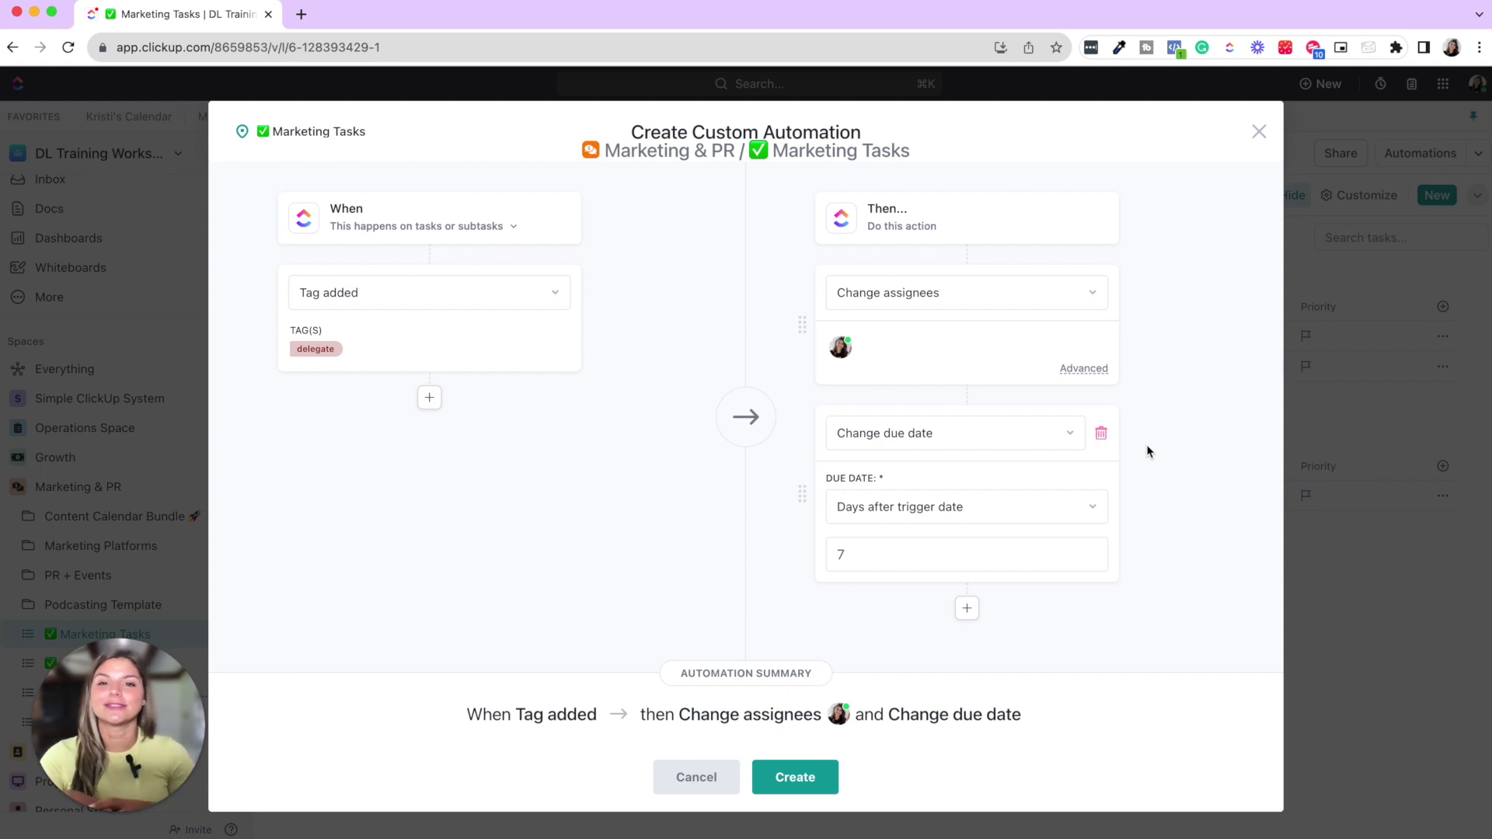
Replace the due-date action with a Duplicate task action
click(1101, 433)
click(967, 410)
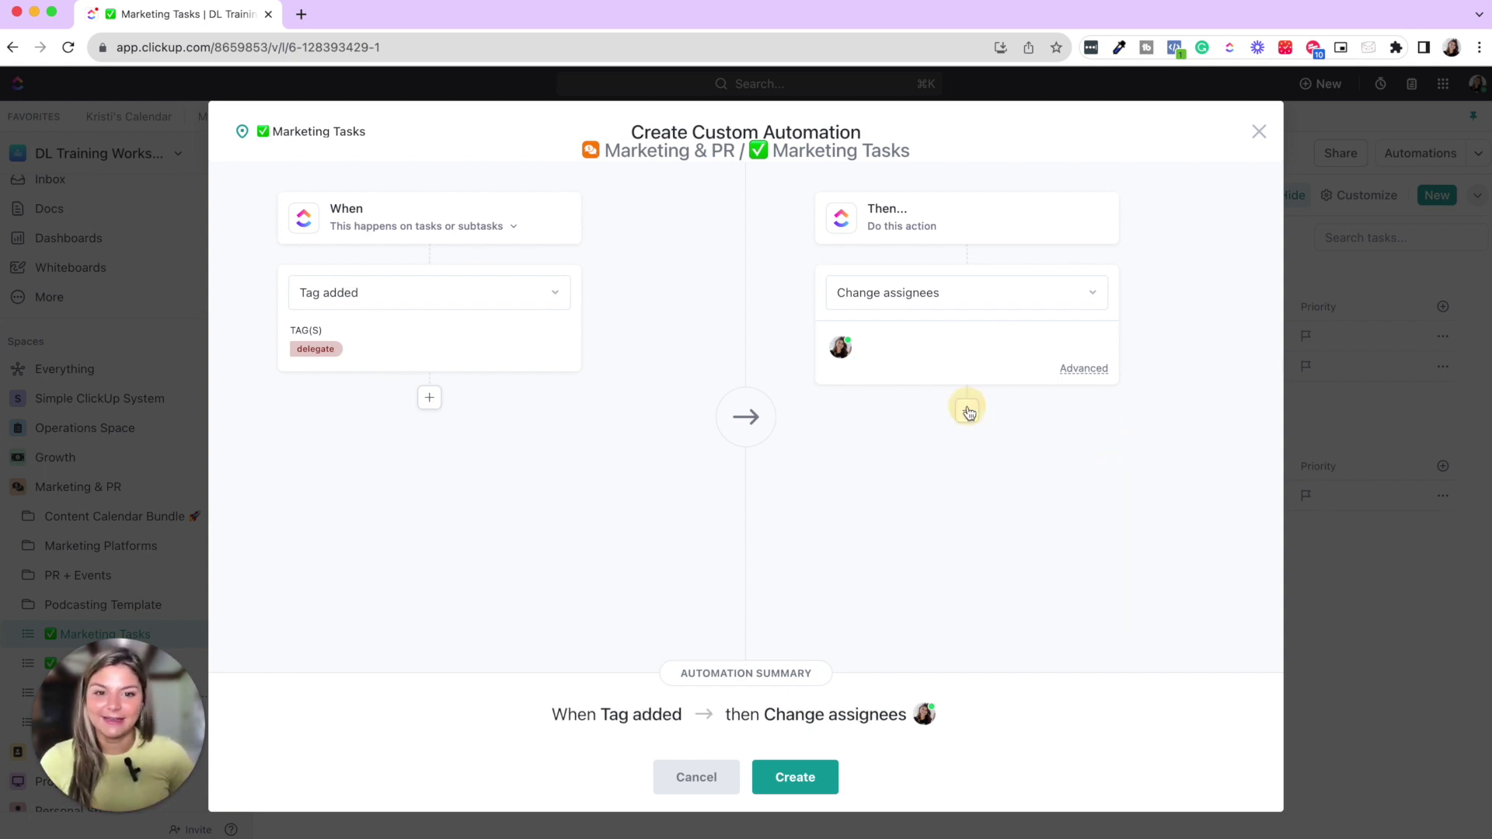
click(949, 449)
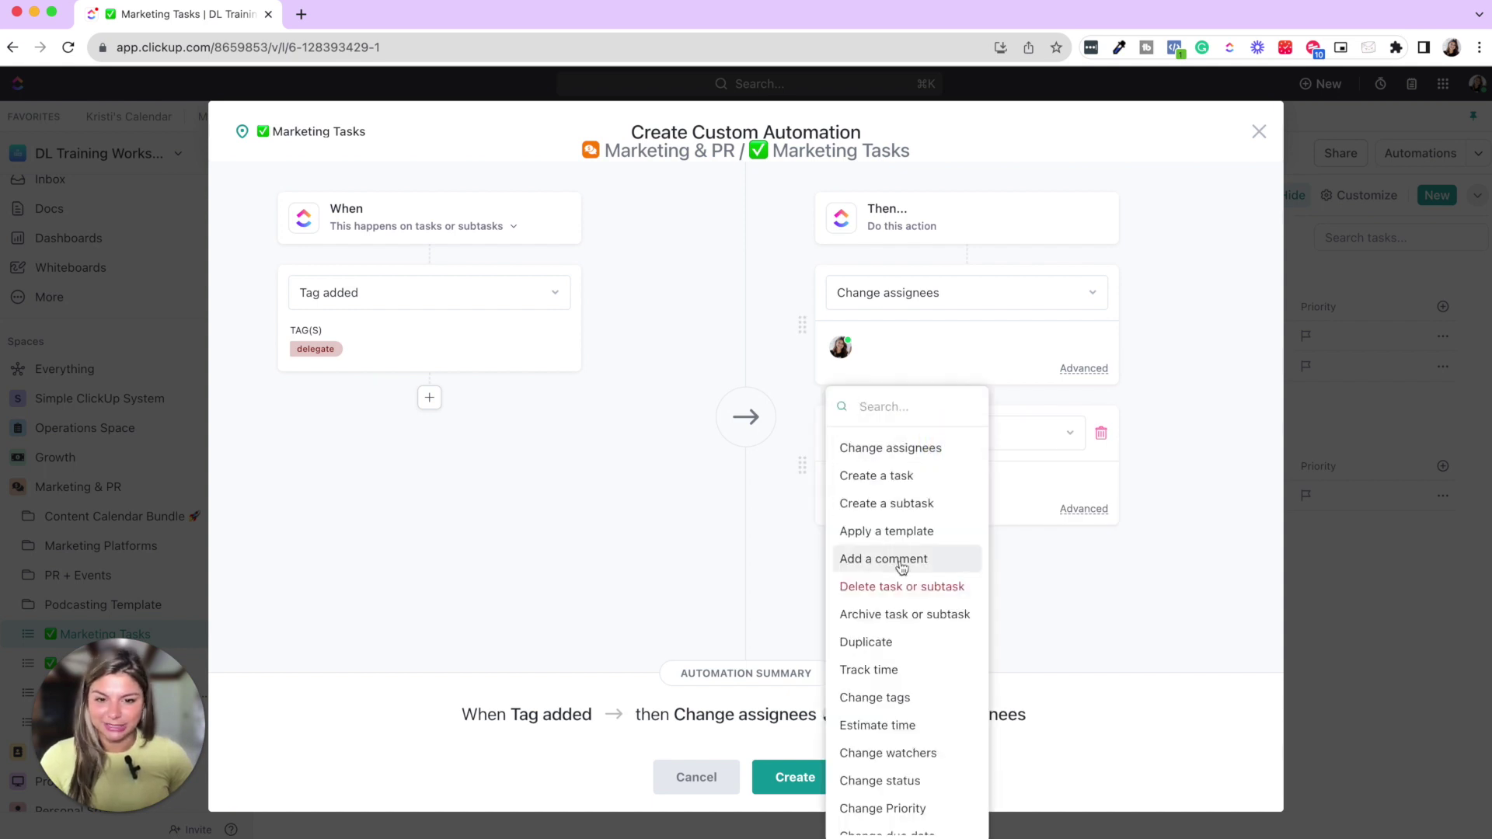
click(942, 642)
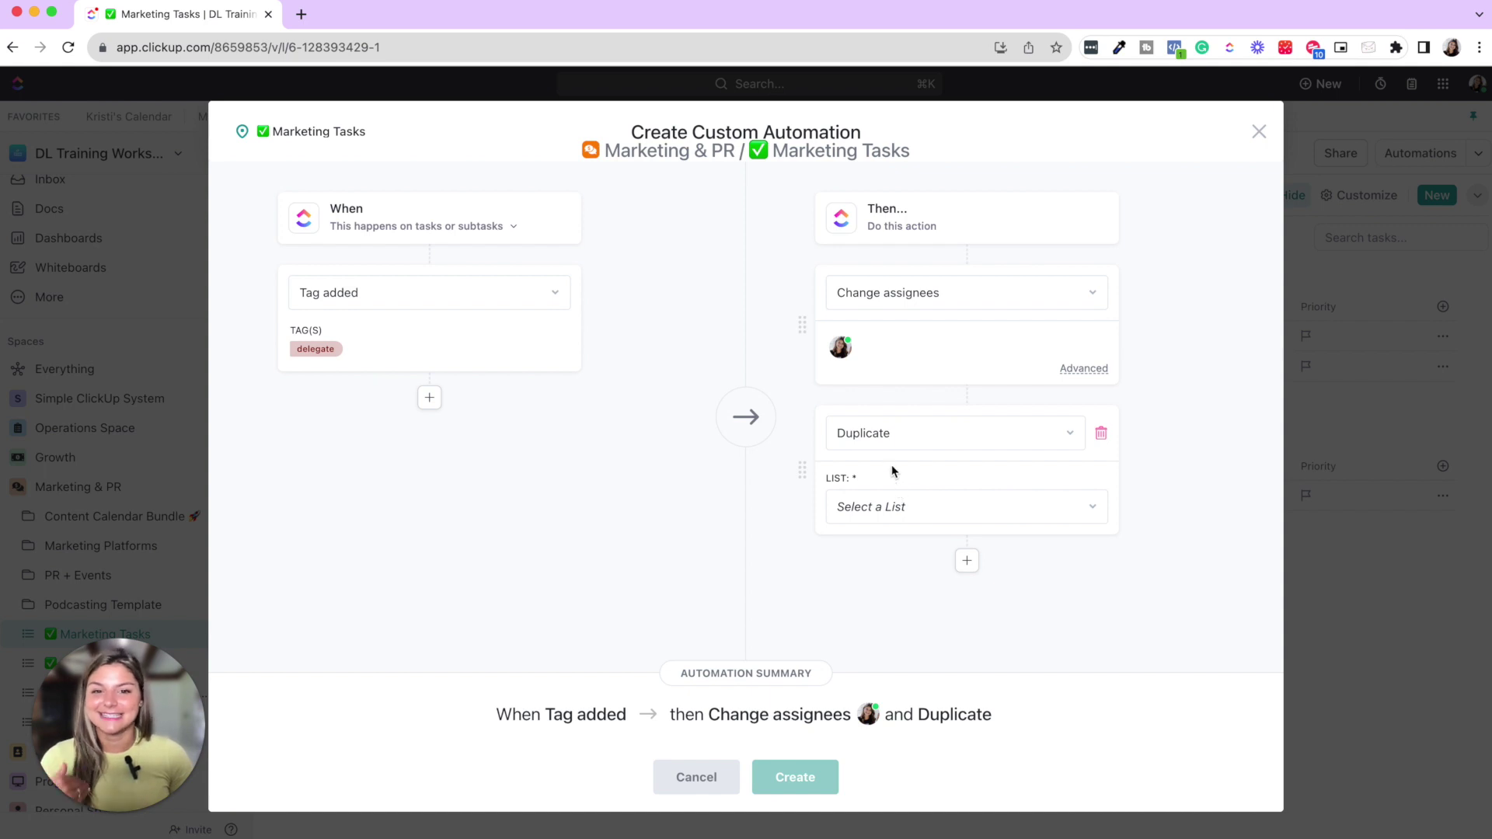
Move the Change assignees action below Duplicate, then delete it
click(804, 330)
drag(804, 333, 795, 521)
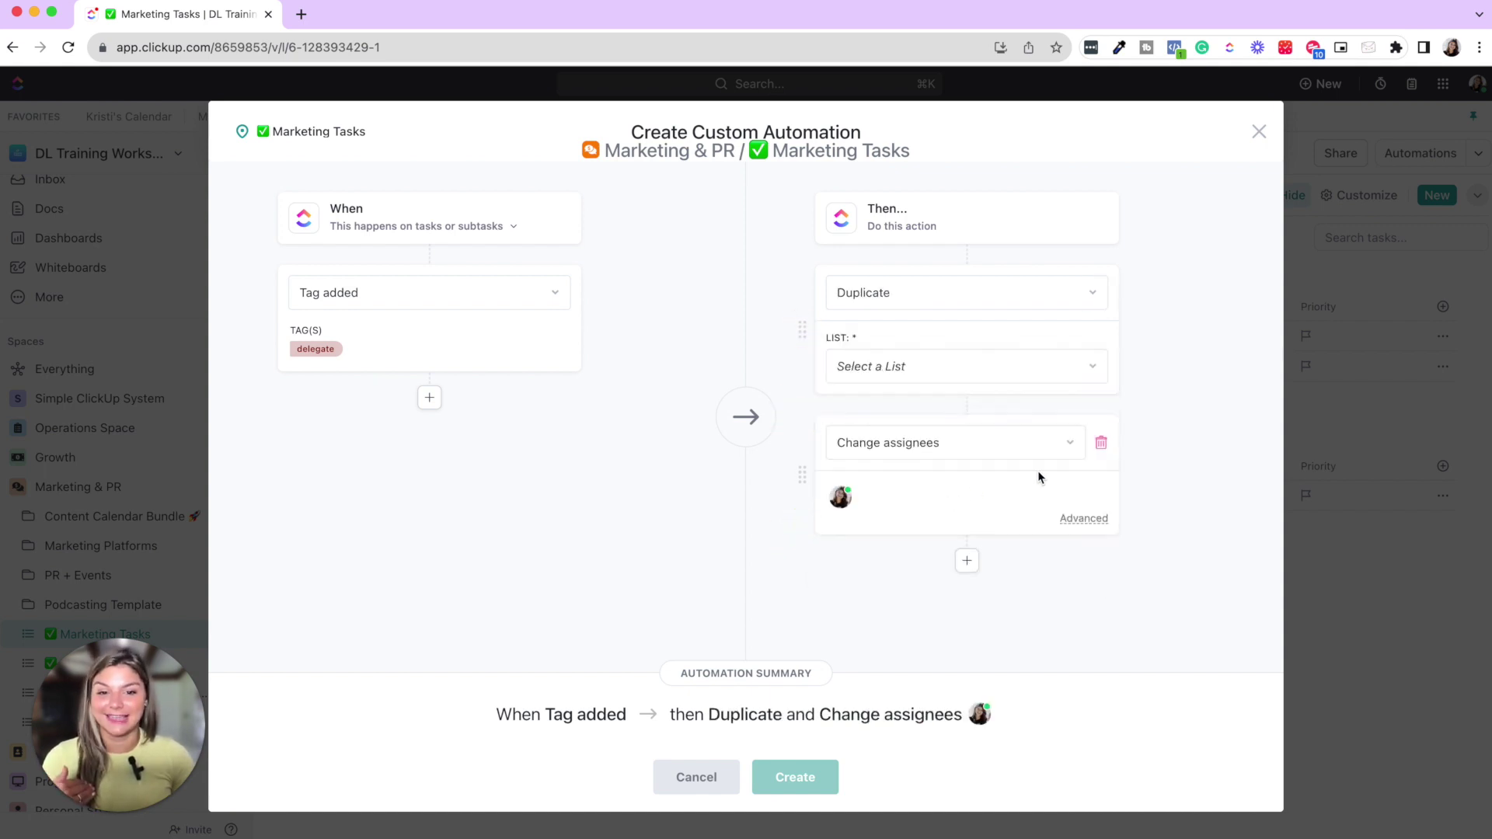
click(1100, 444)
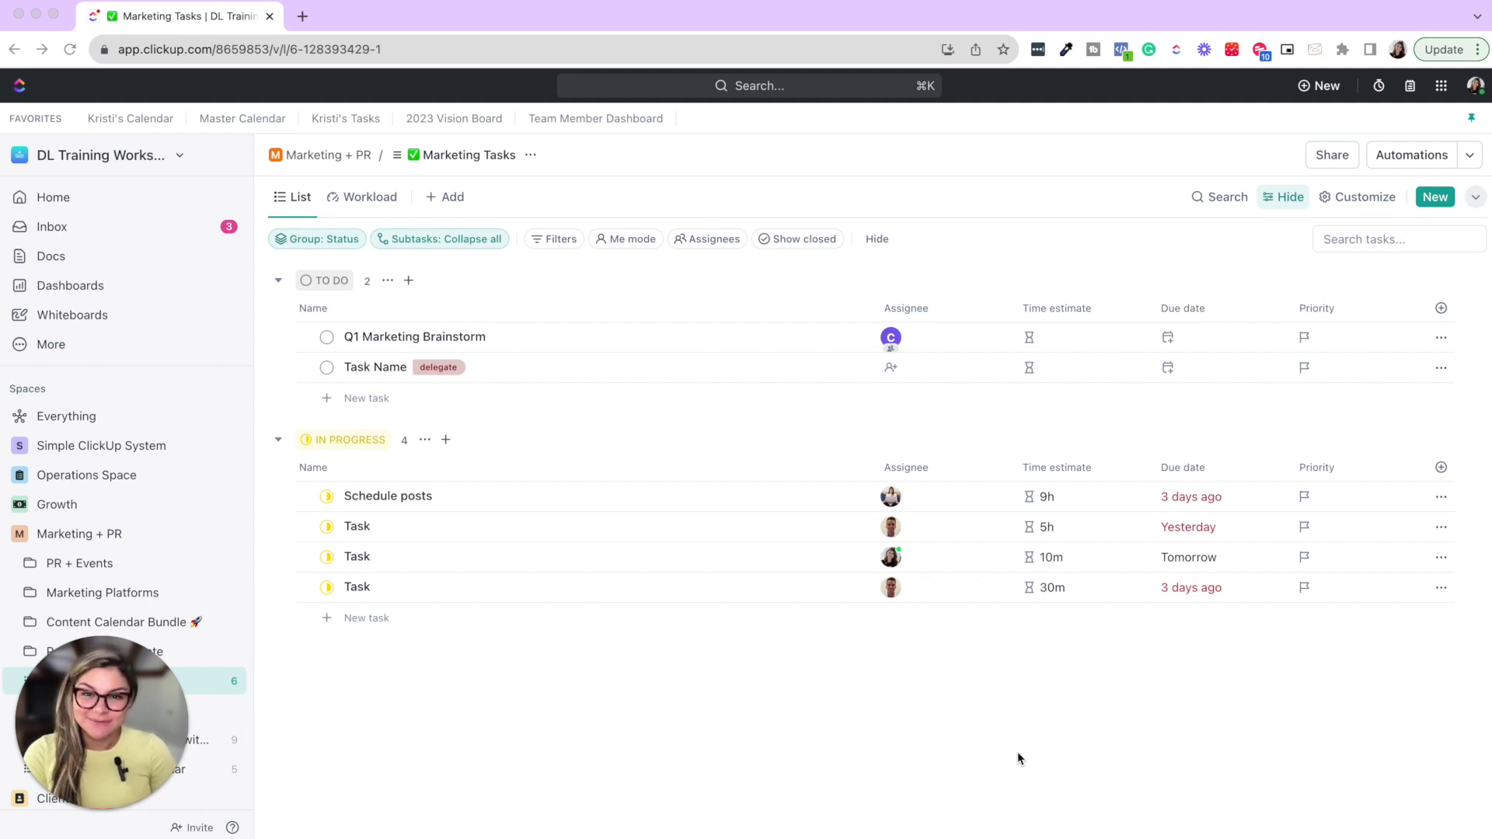
click(506, 193)
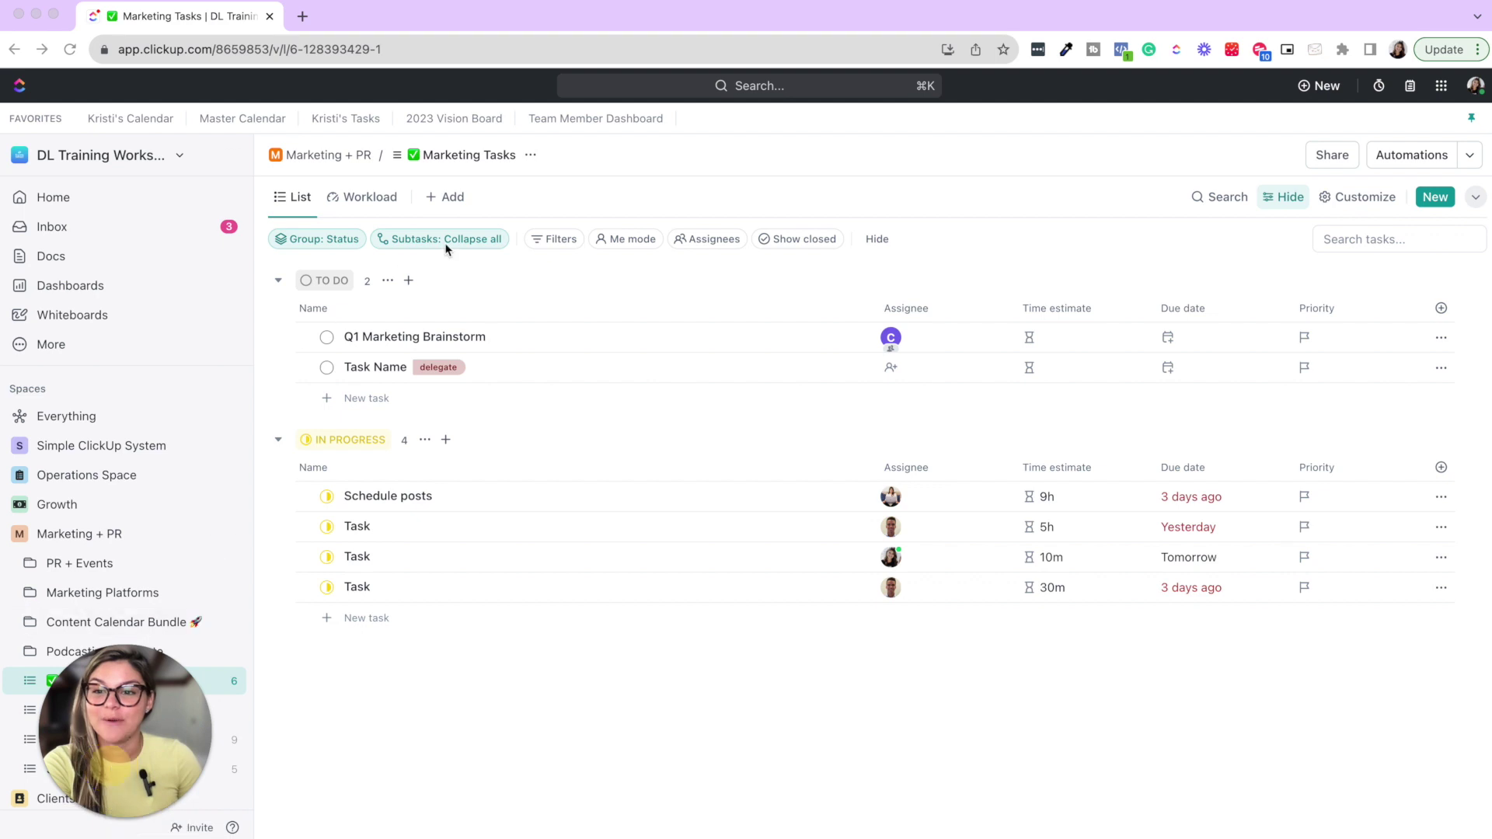
click(459, 198)
click(459, 198)
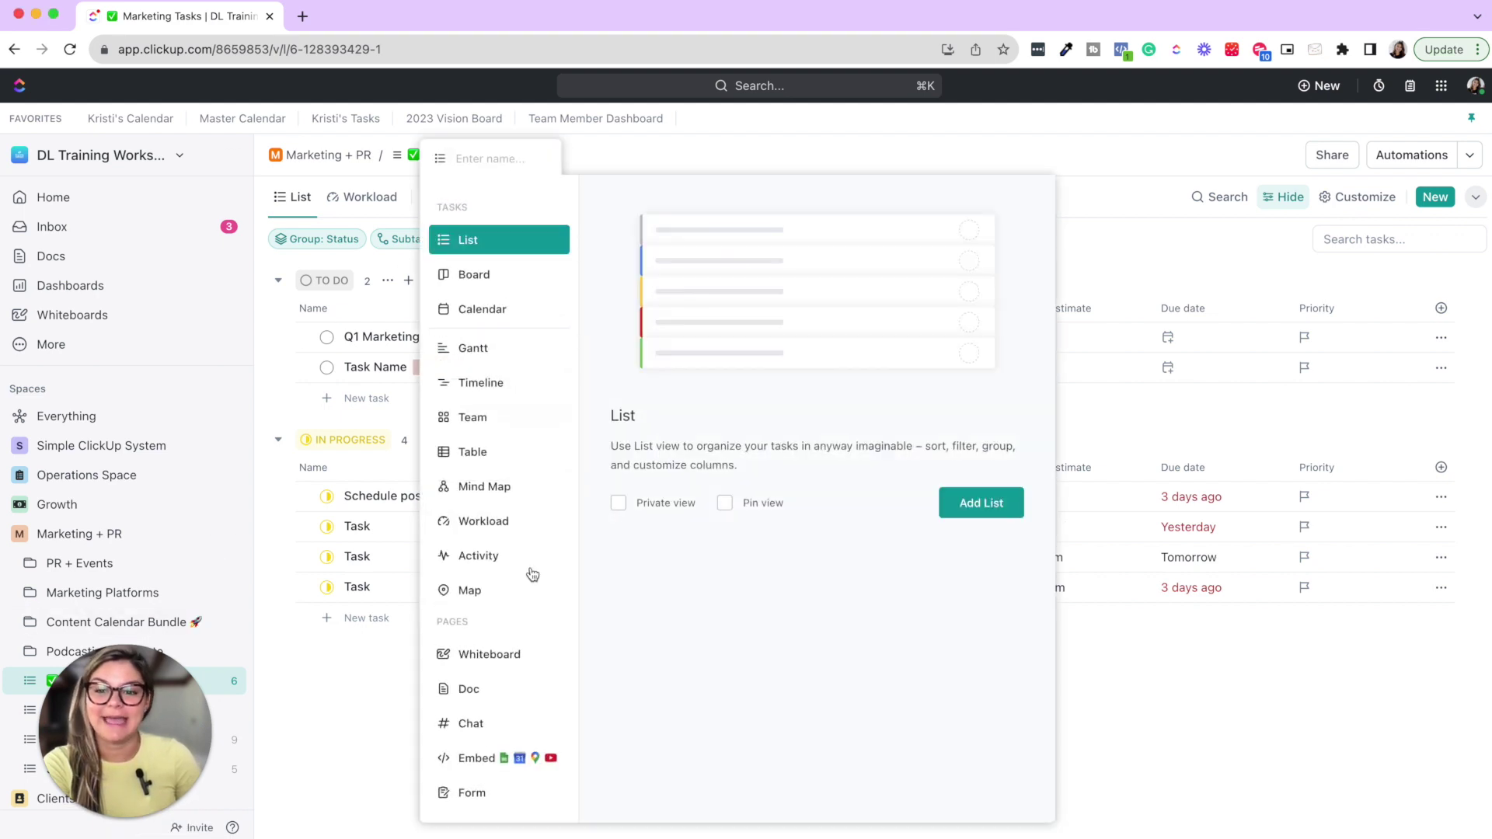
click(504, 524)
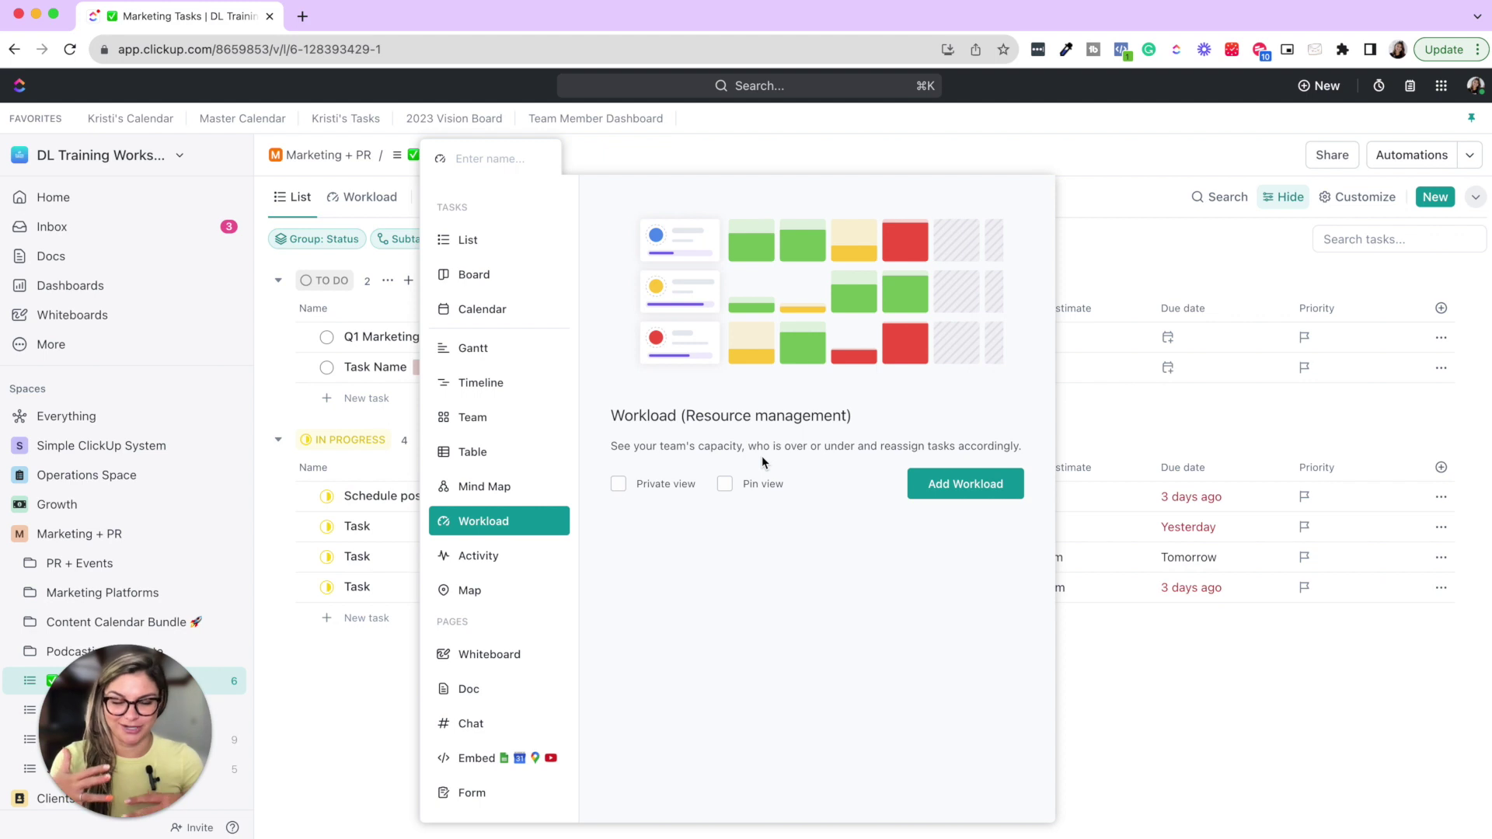
click(1117, 137)
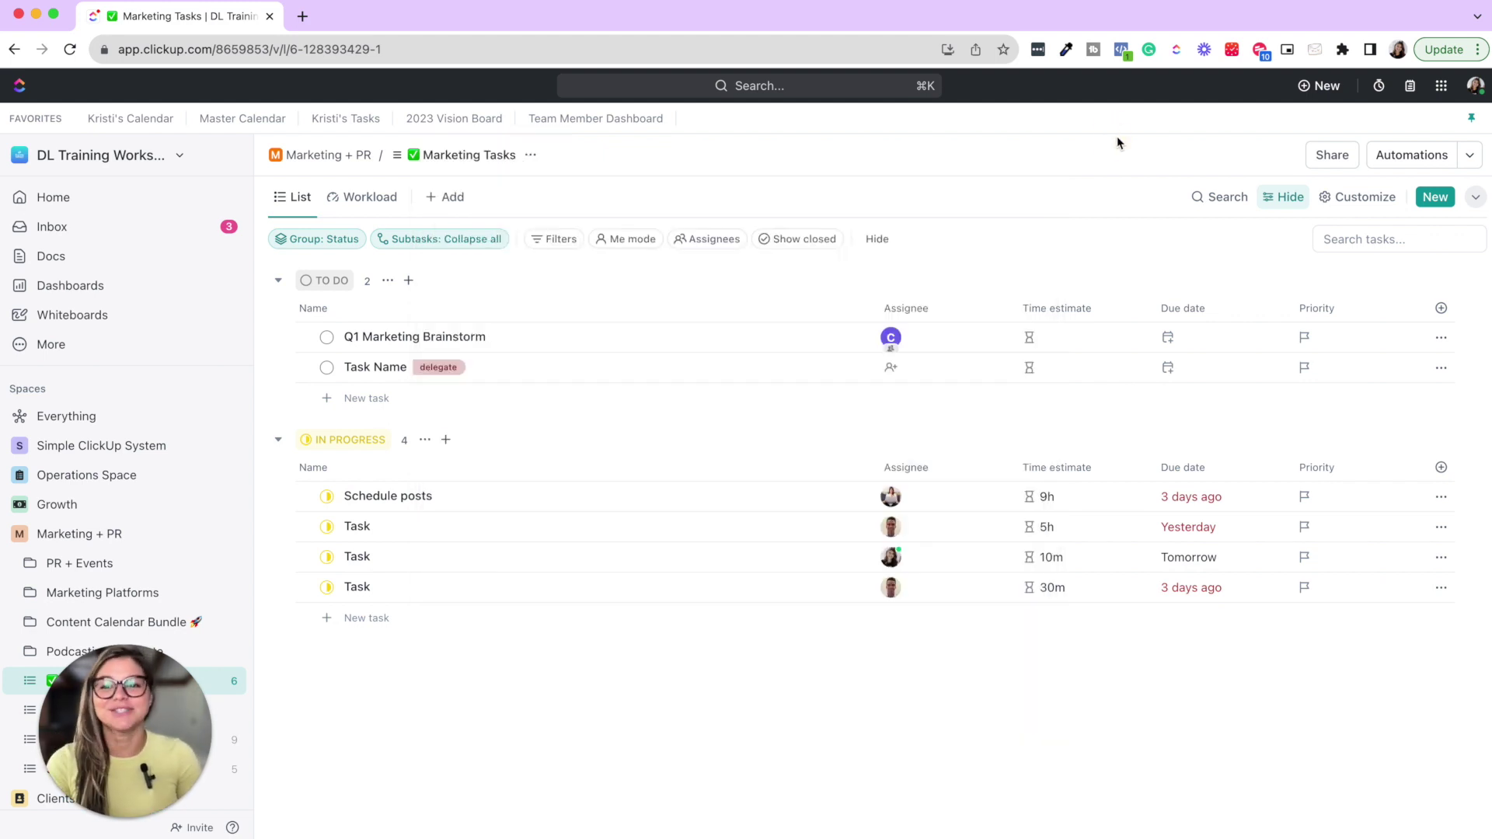
Switch to the Workload view, measure by task count, and check the first assignee's daily capacity
click(372, 197)
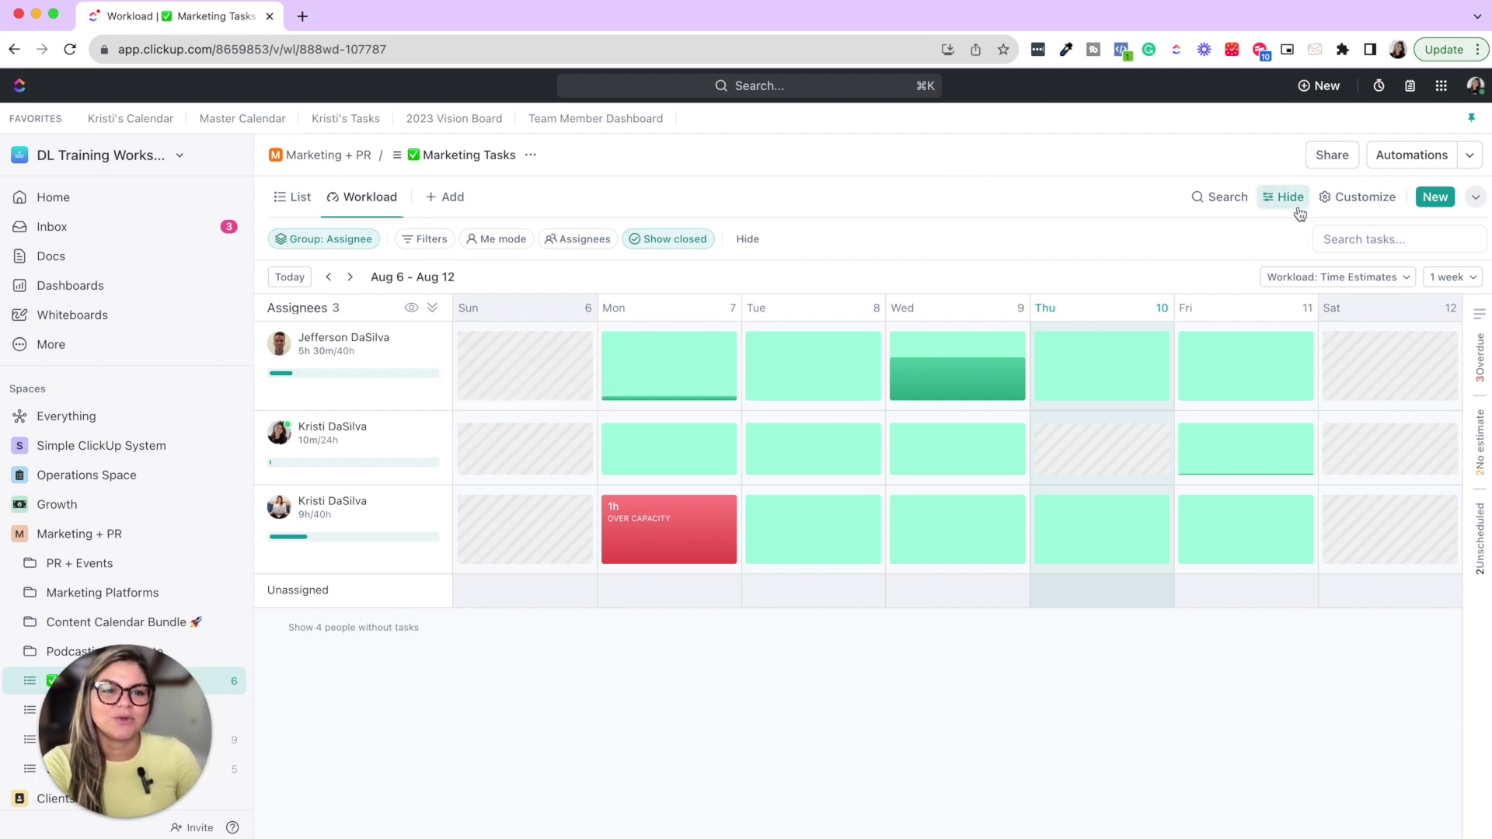
click(1303, 280)
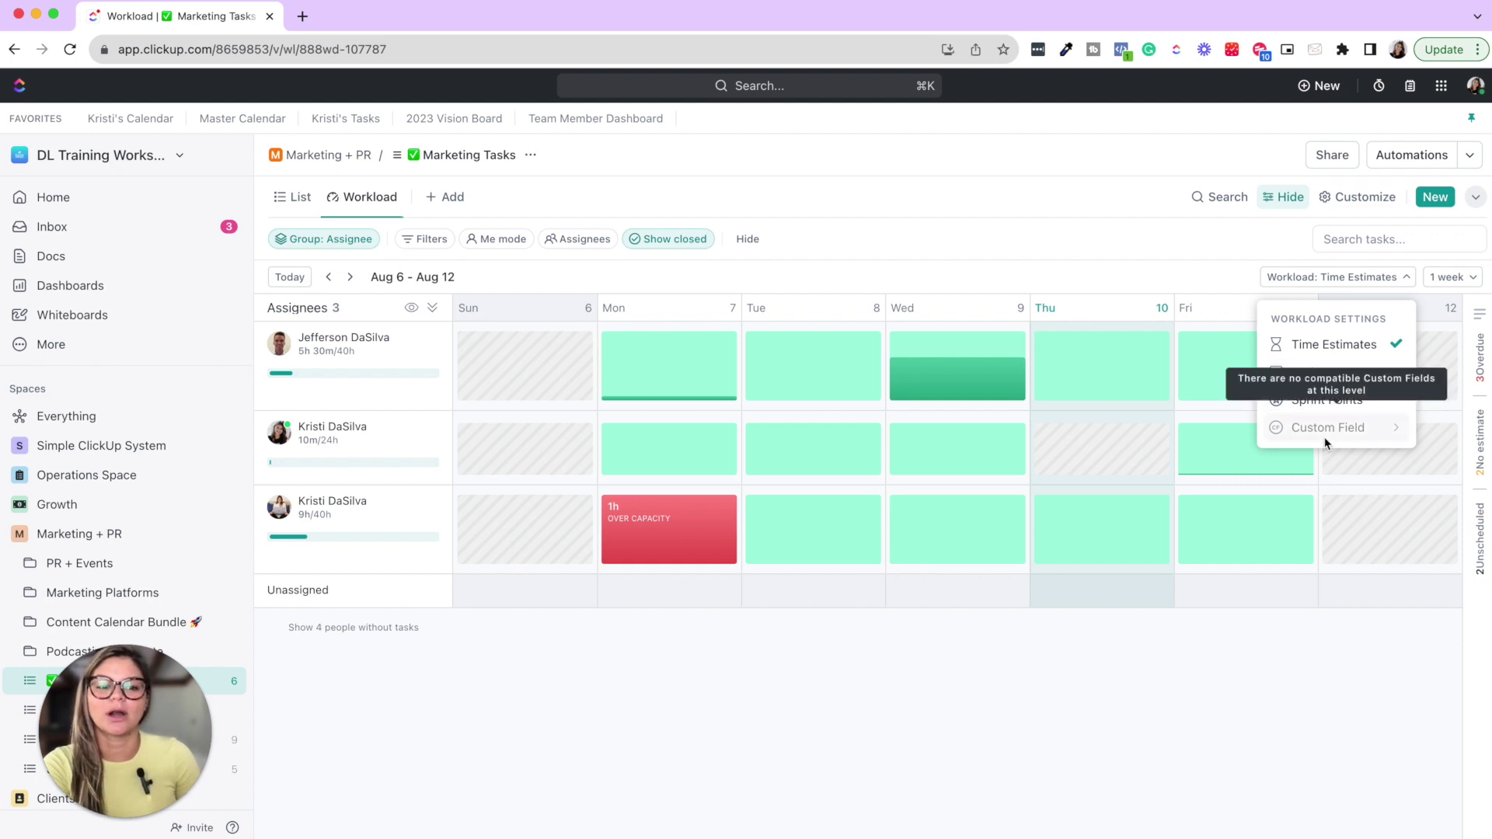
click(1325, 376)
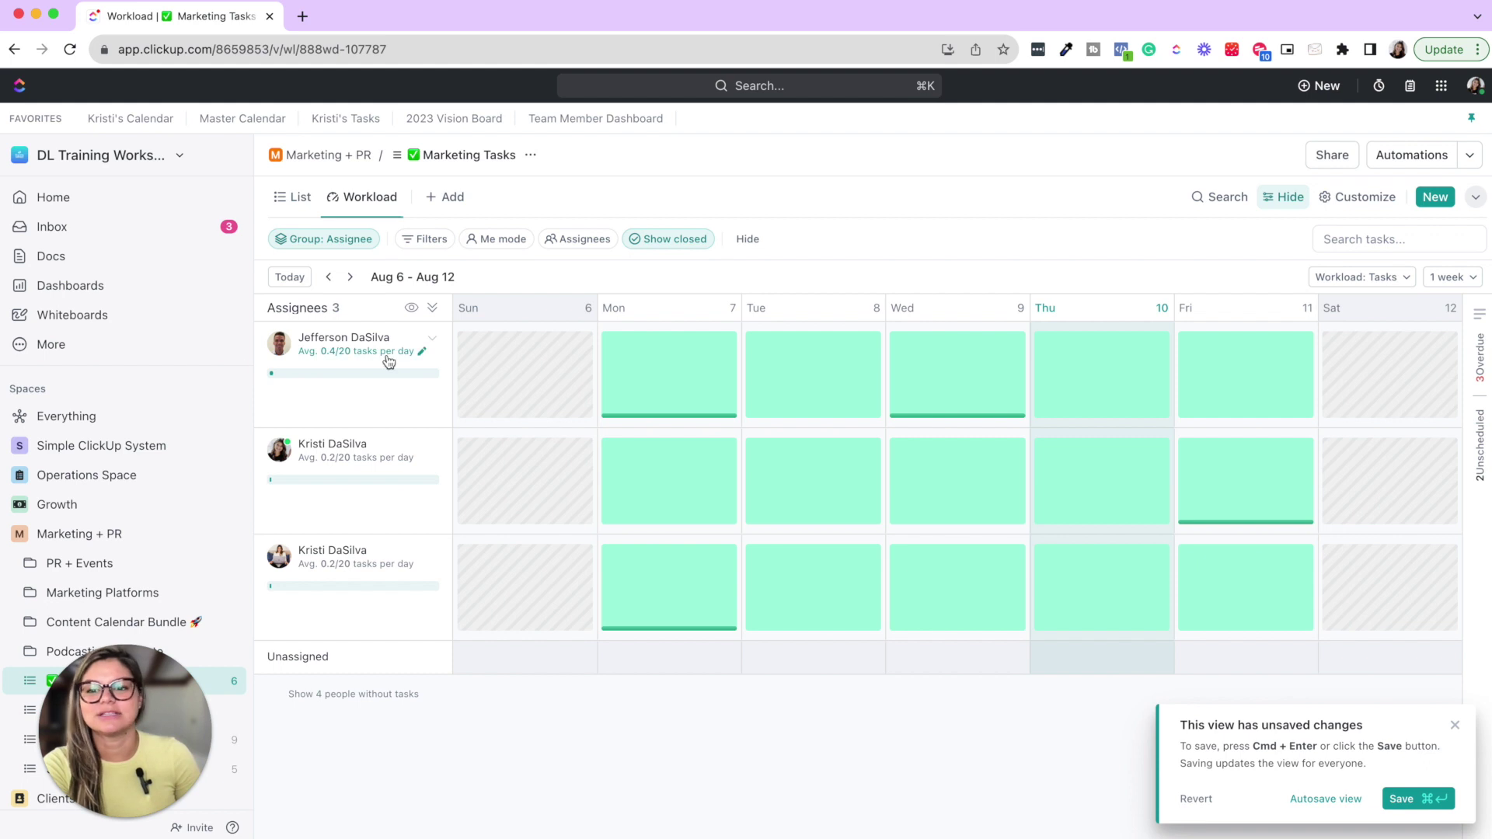
click(424, 351)
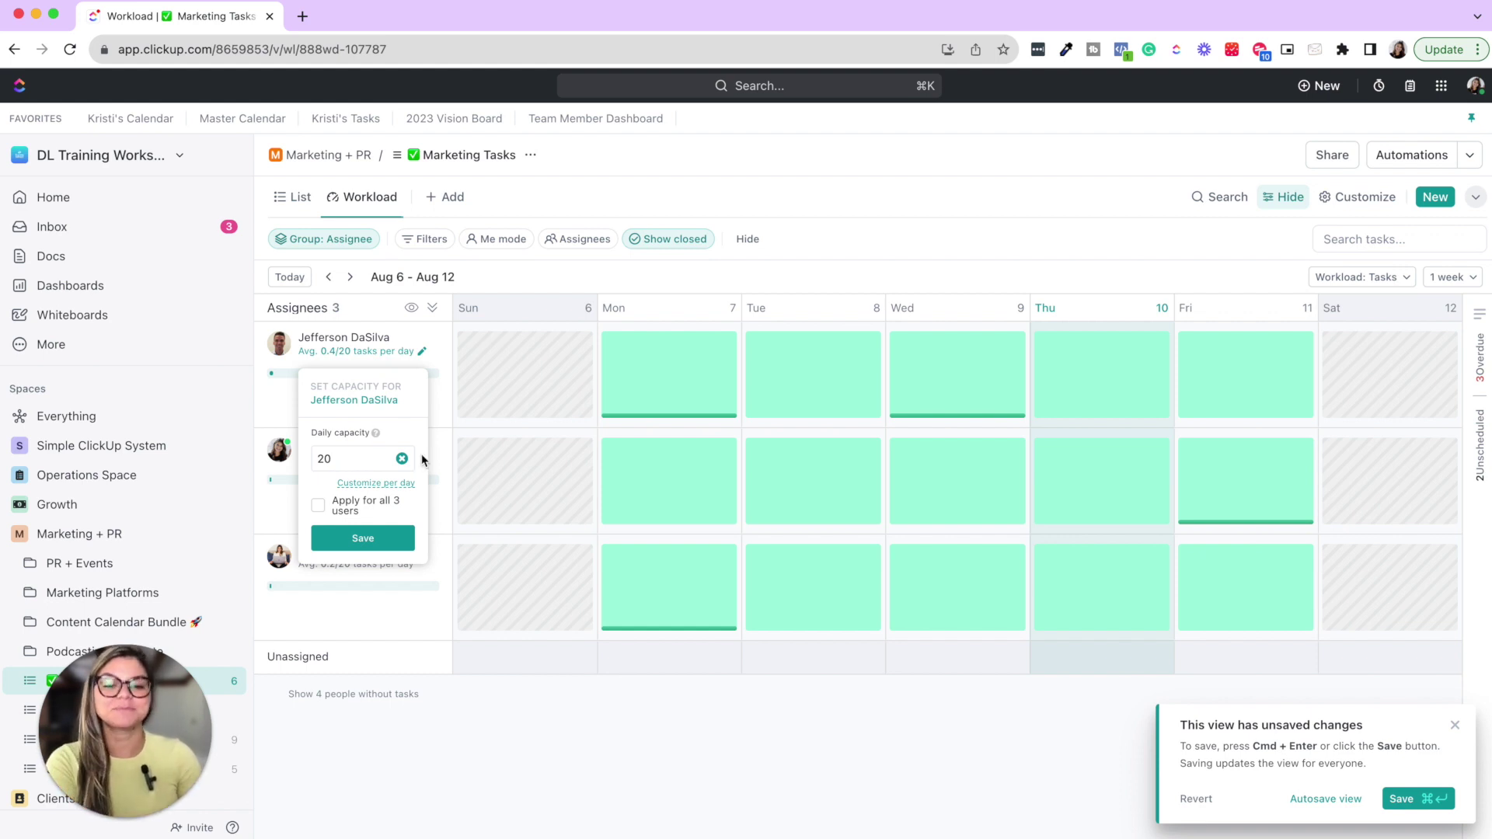
click(942, 226)
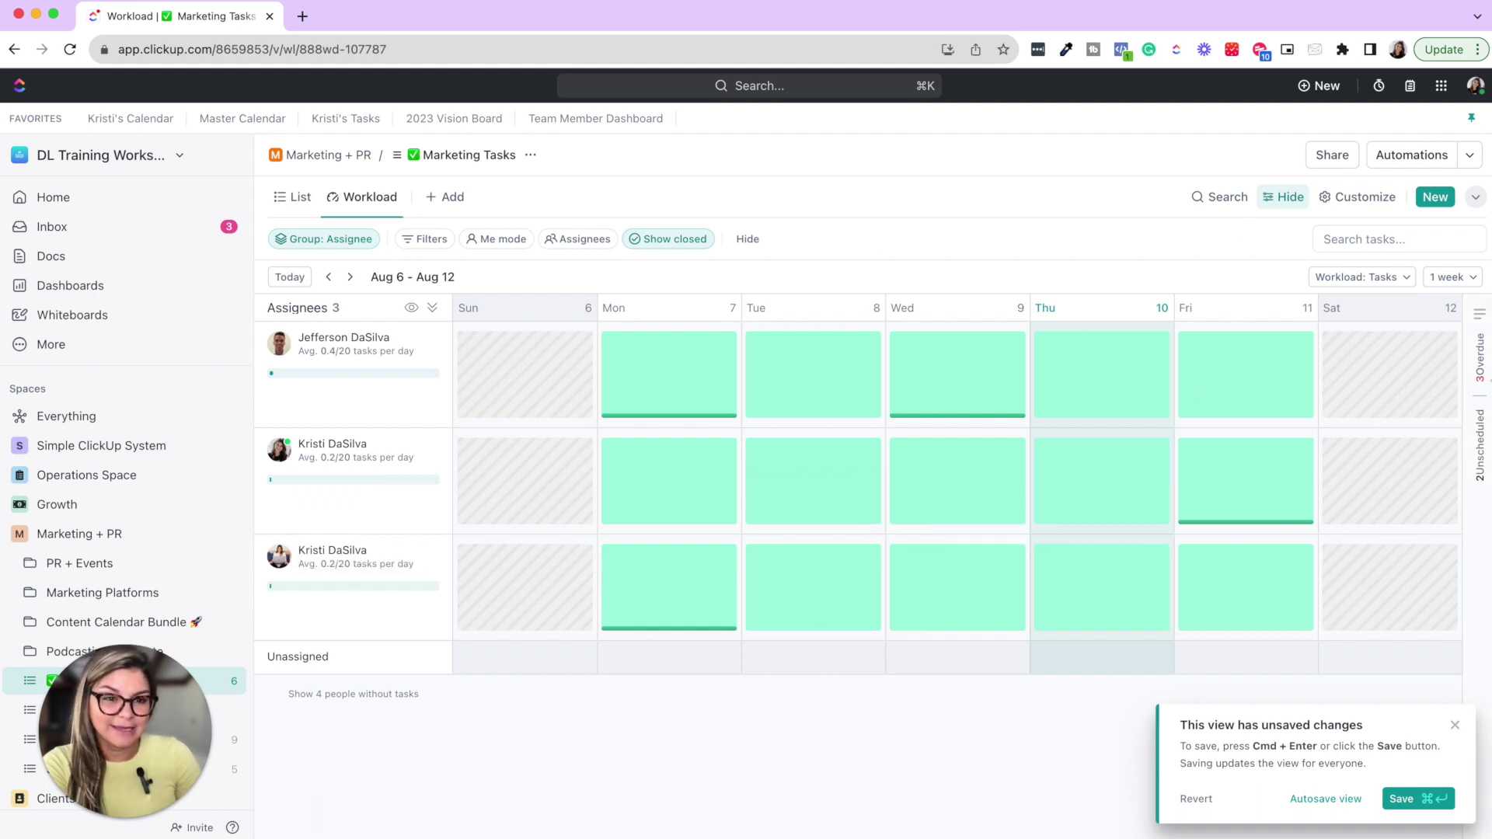
Change the Workload measurement to Time Estimates
click(1384, 278)
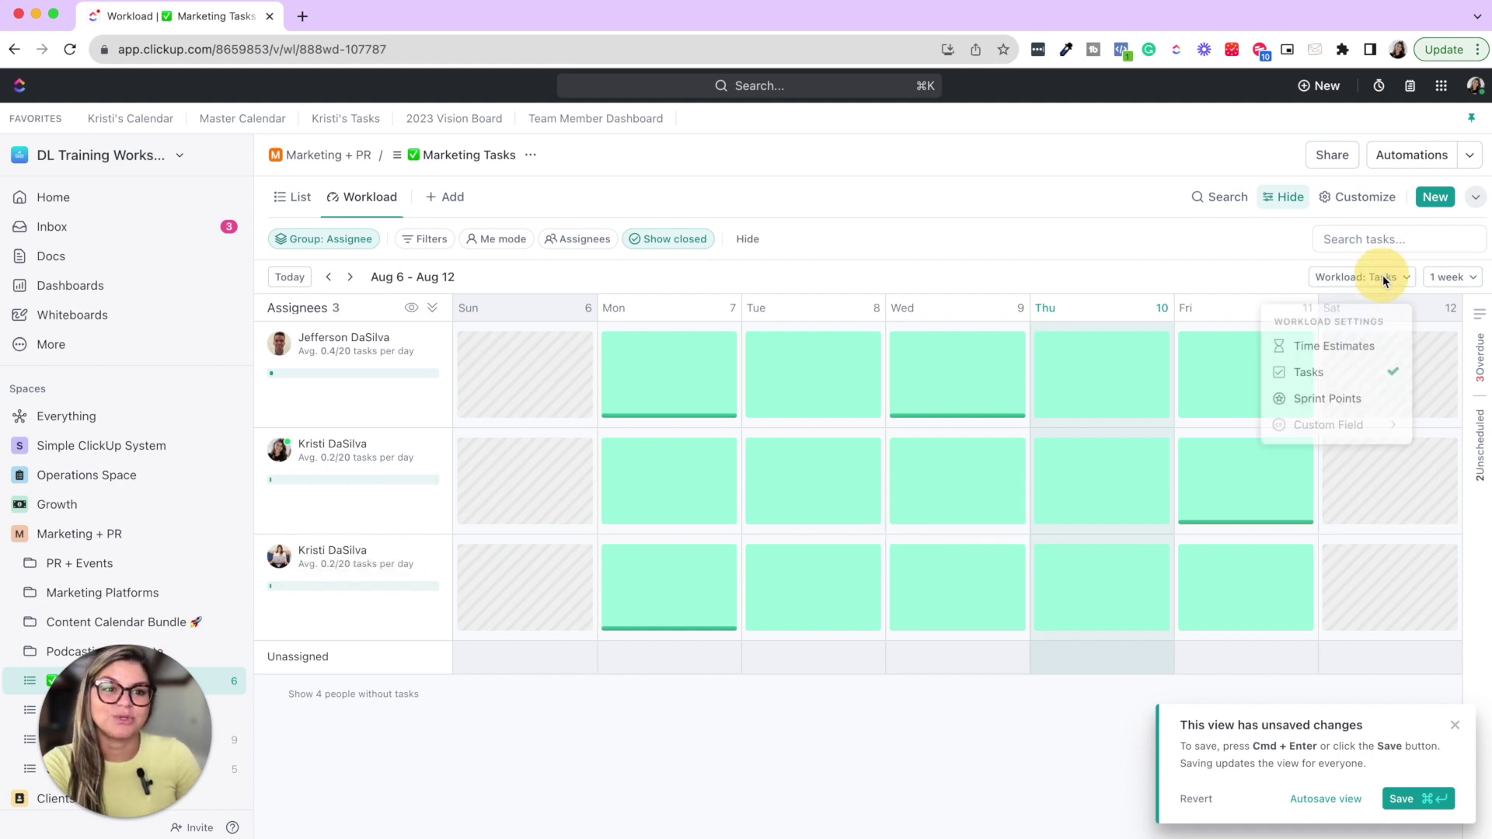
click(1356, 347)
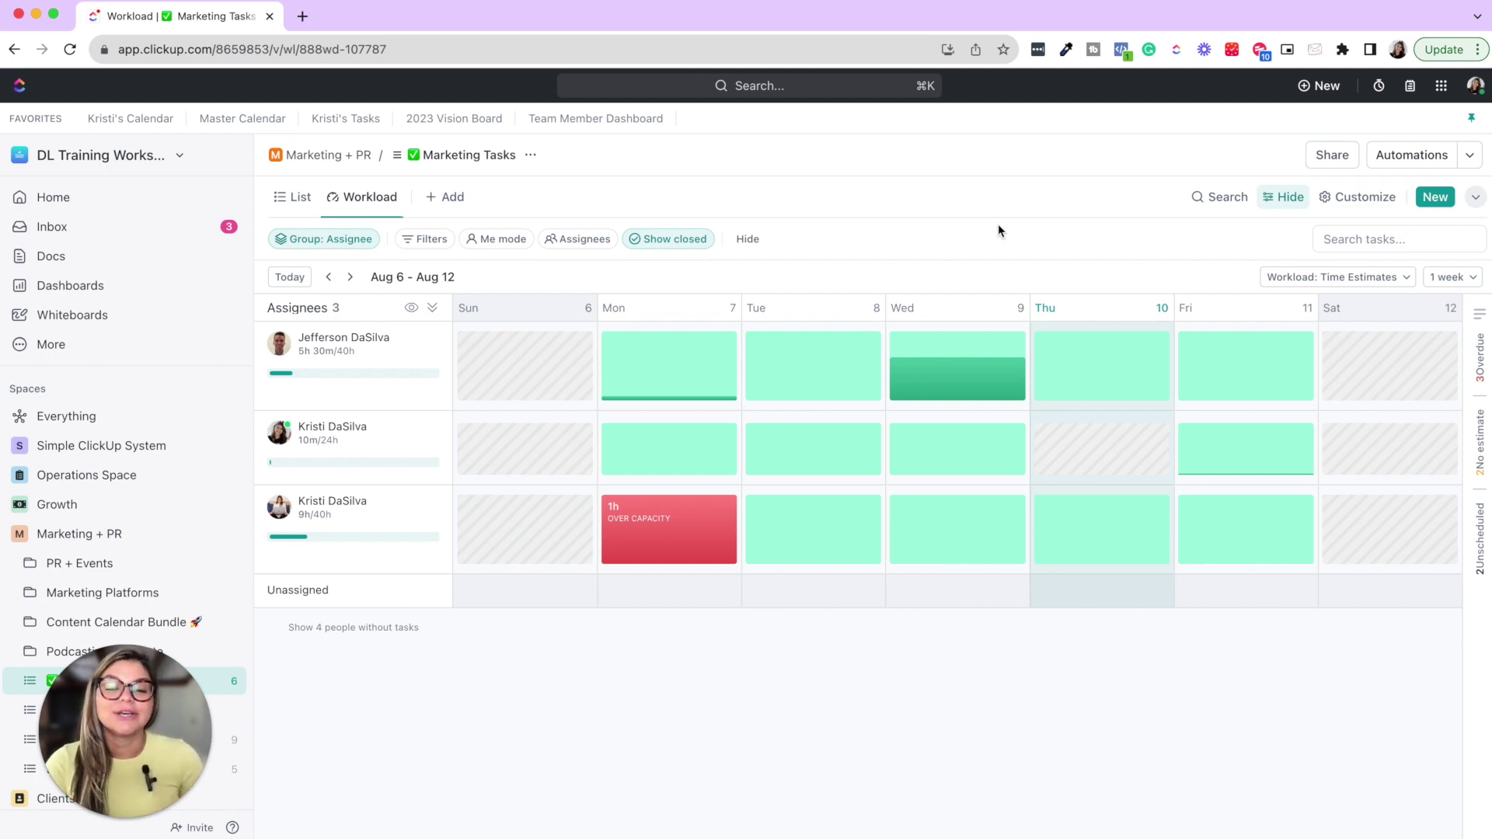
mouse_move(319, 354)
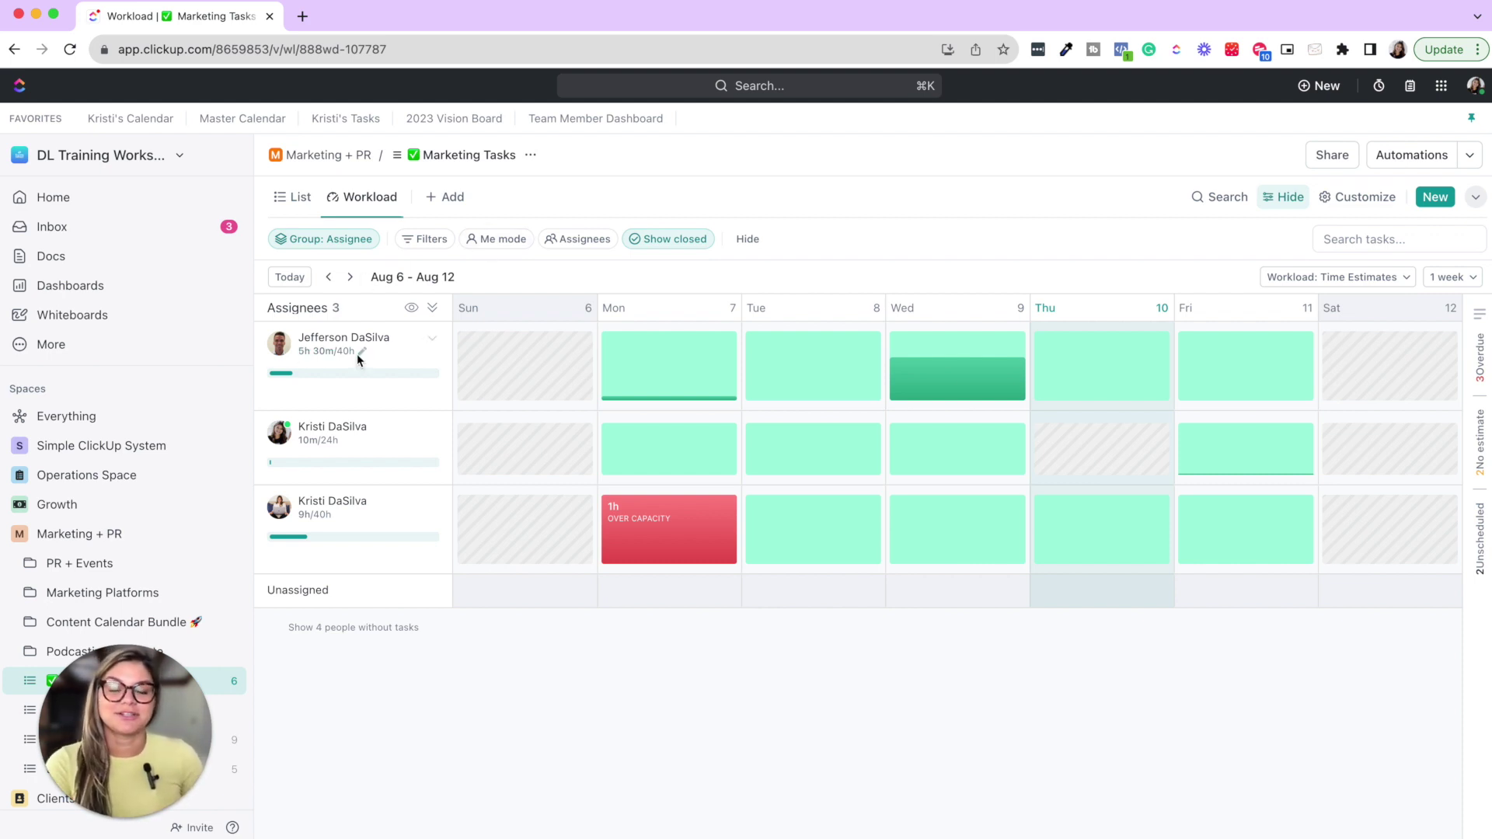
mouse_move(360, 509)
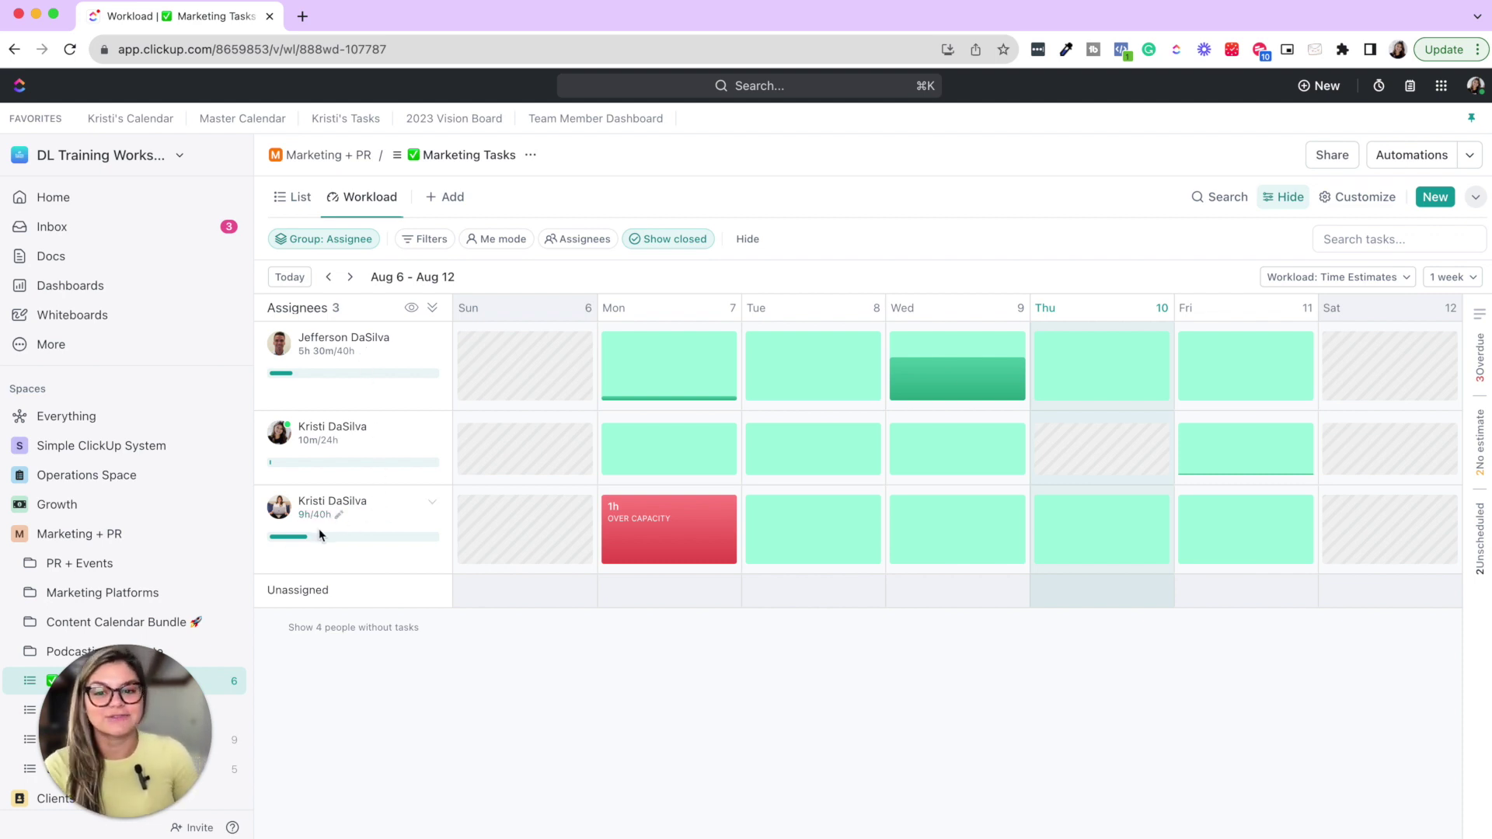
mouse_move(669, 550)
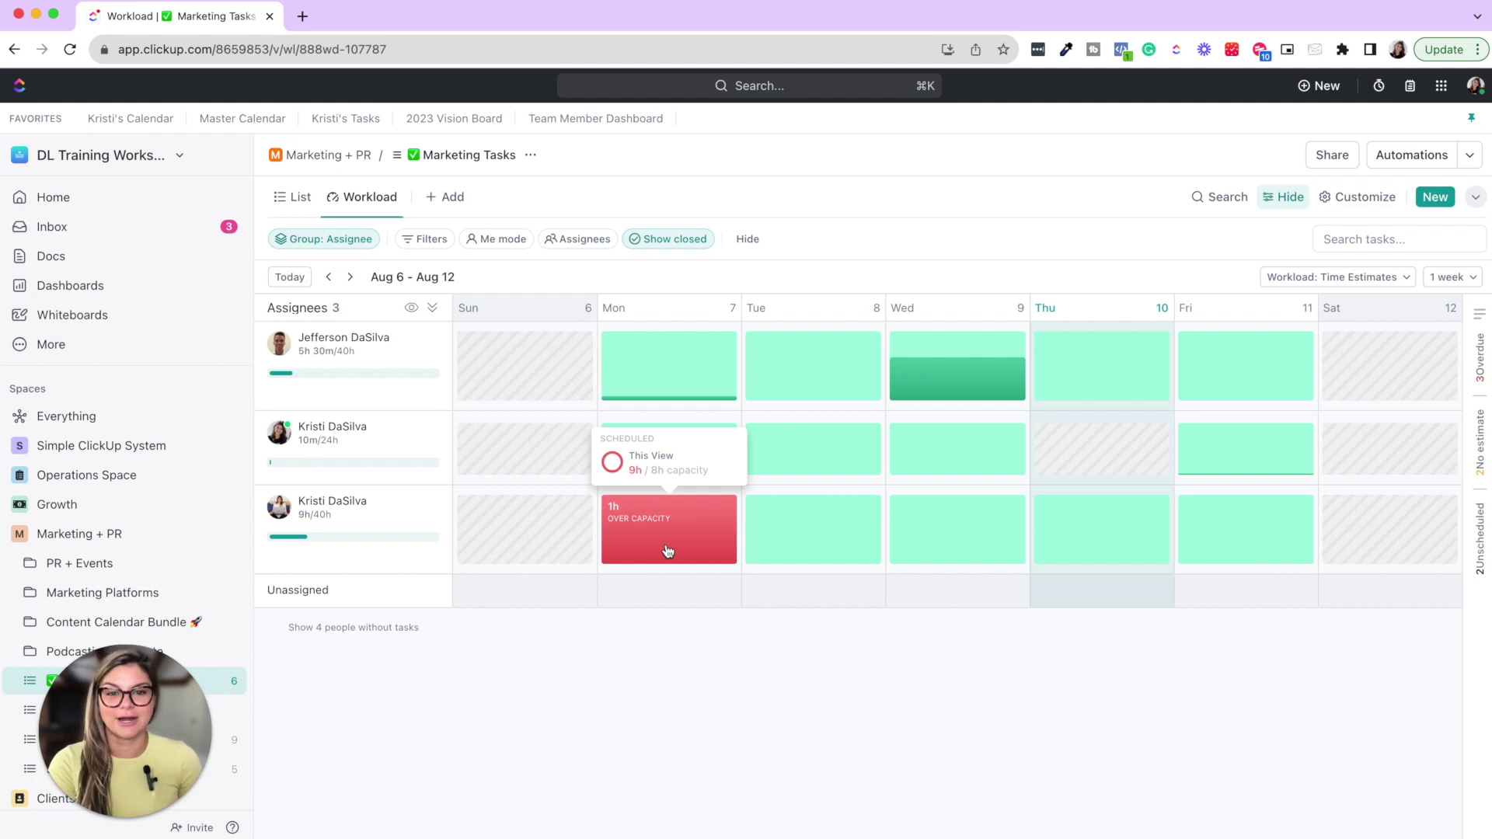
mouse_move(914, 378)
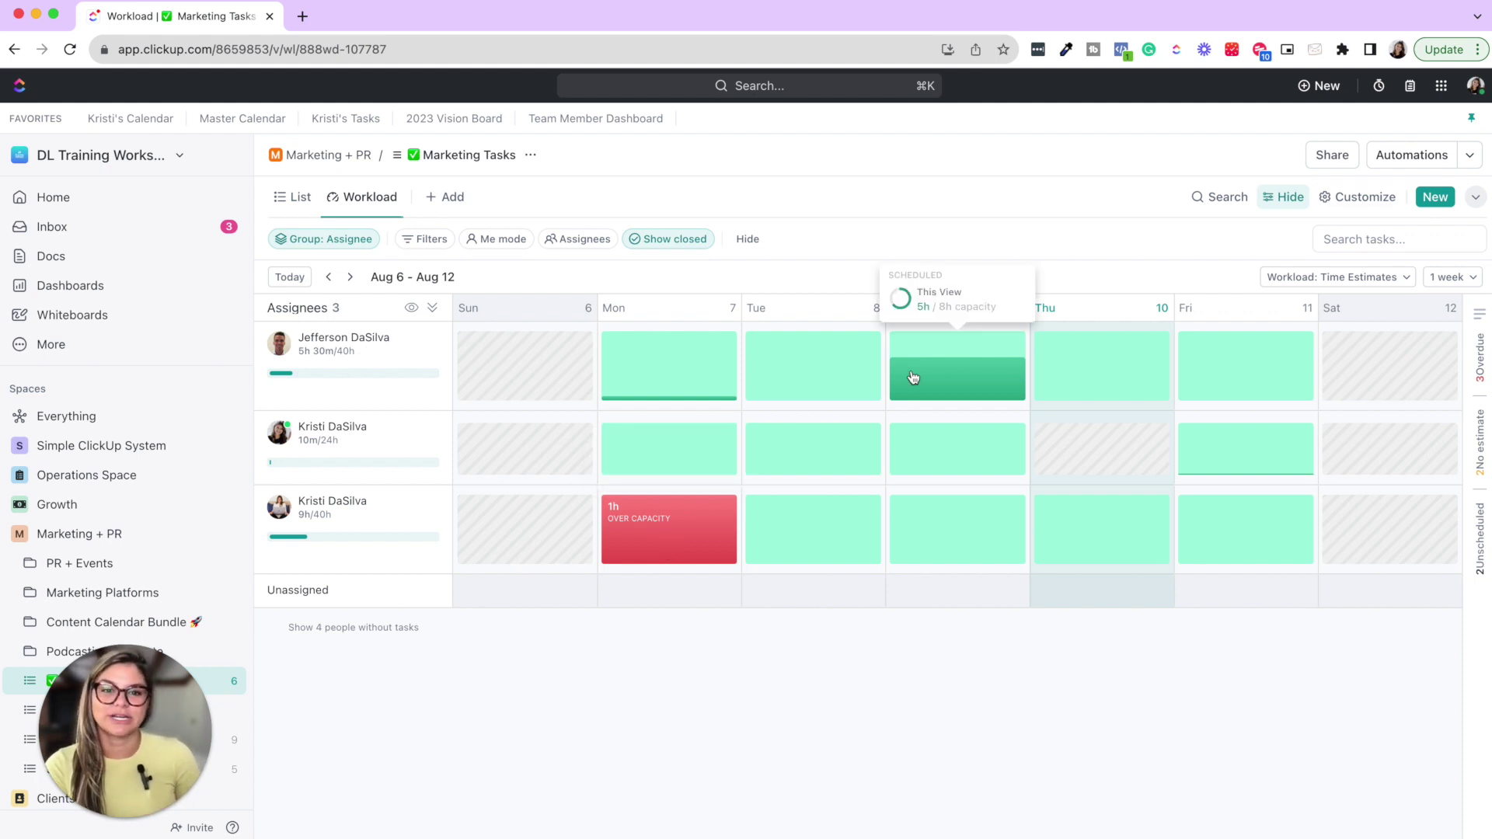
Expand the first assignee's row and raise the Wednesday task's estimate from 5h to 8 hours
click(955, 375)
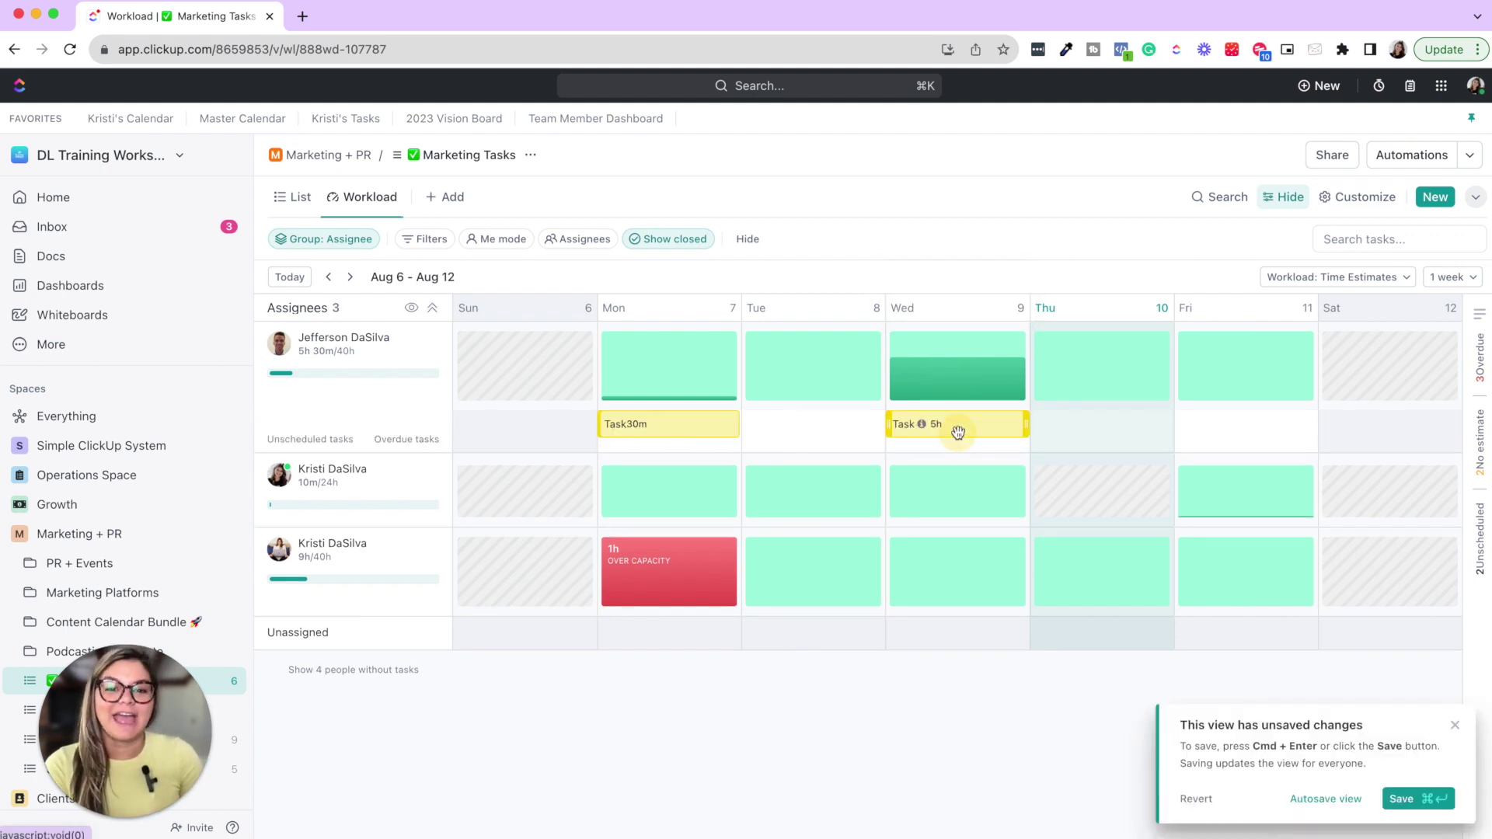
click(956, 428)
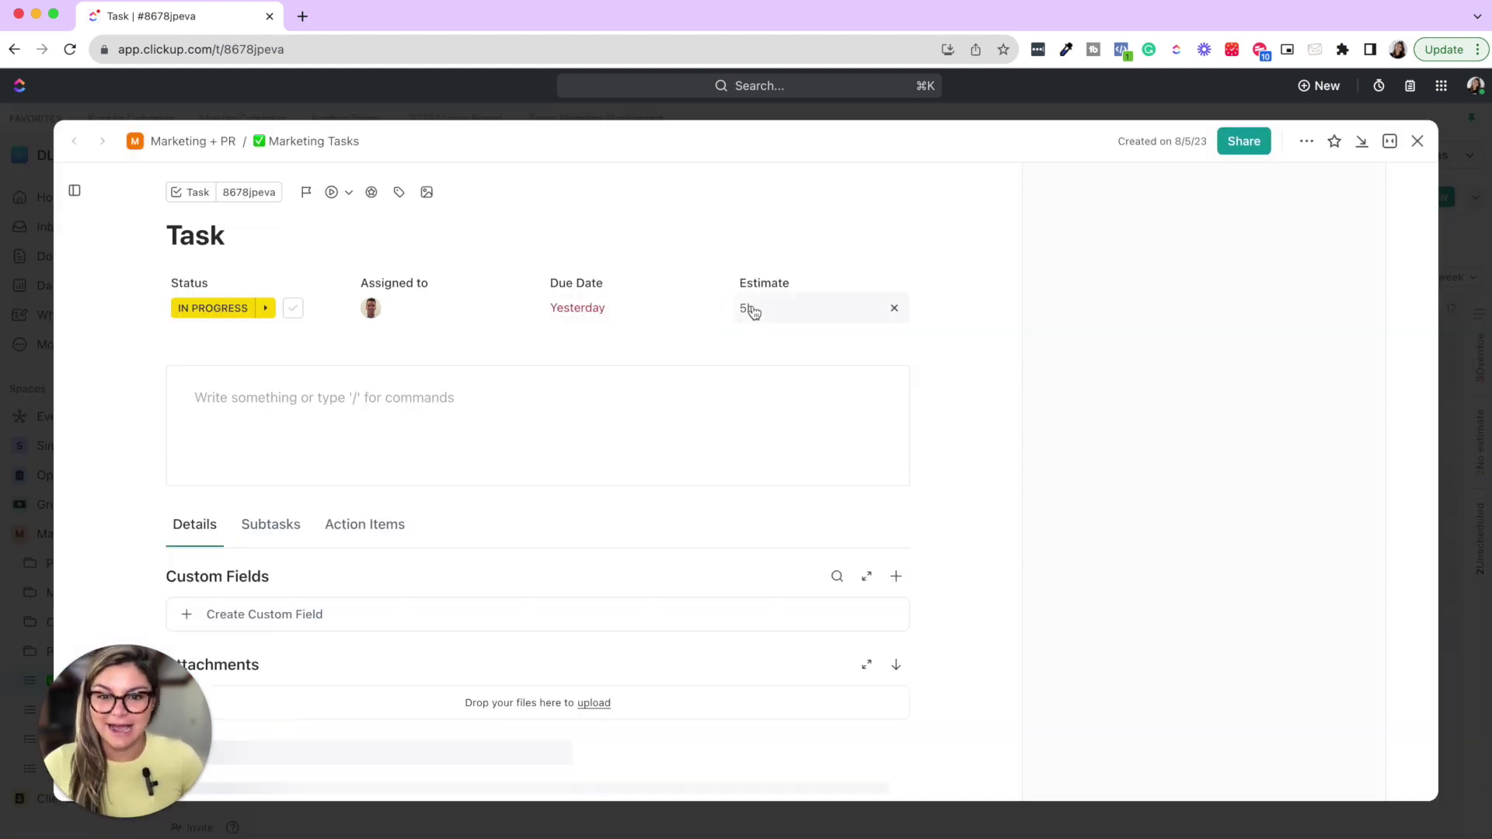
click(753, 311)
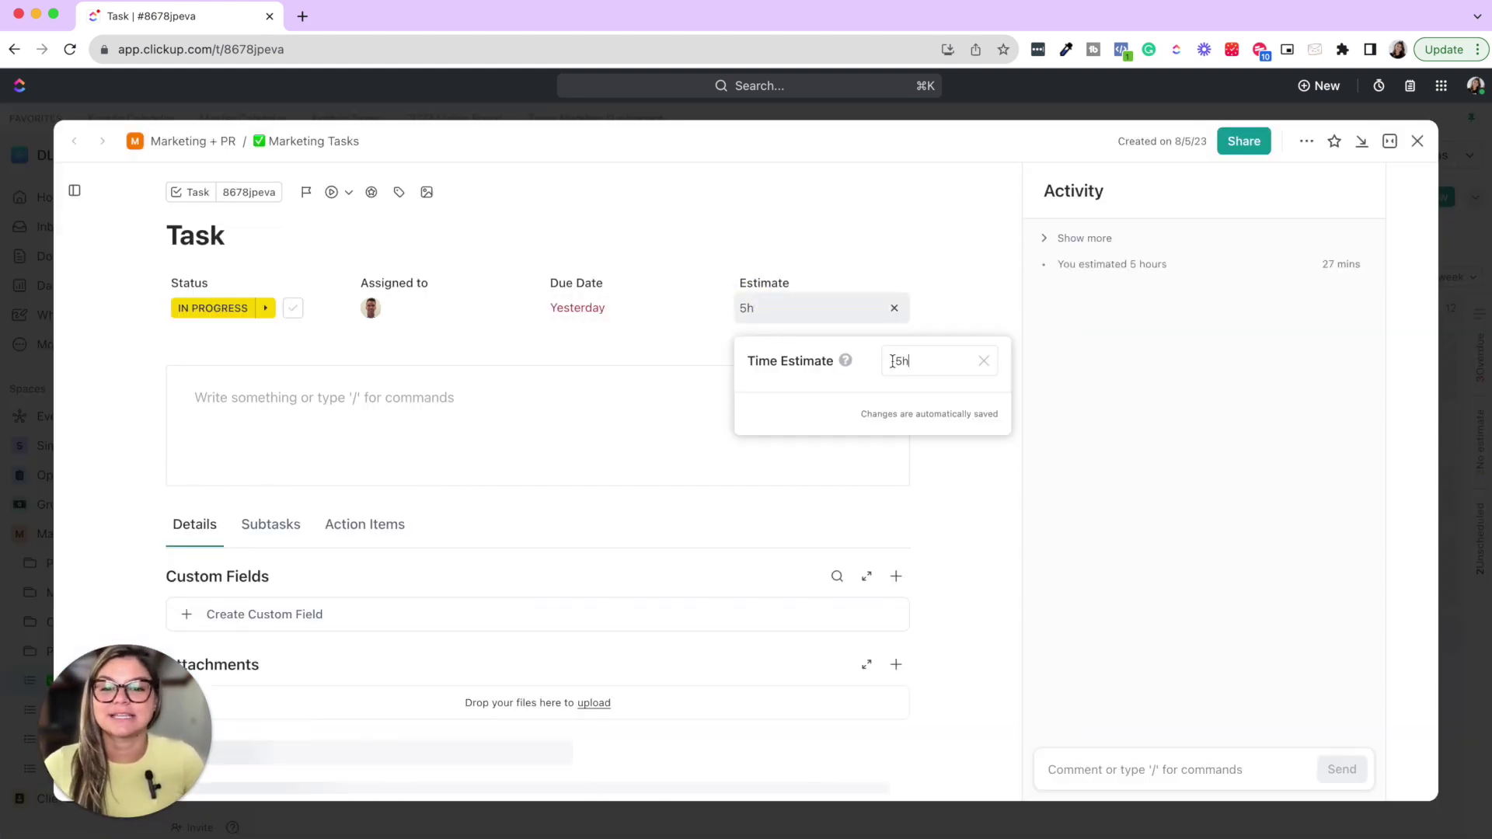
click(902, 361)
text(8 hour)
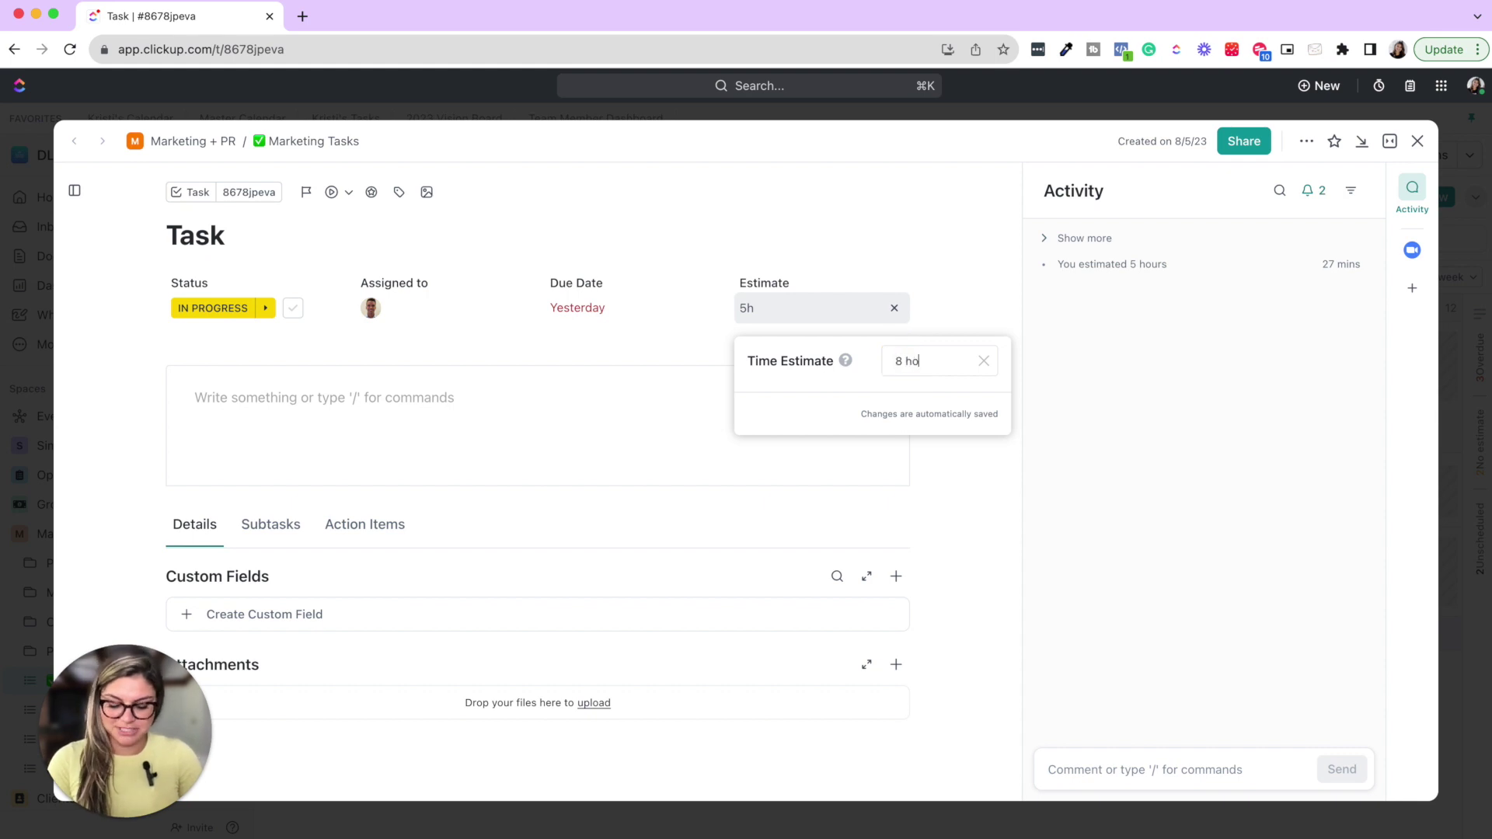
click(919, 410)
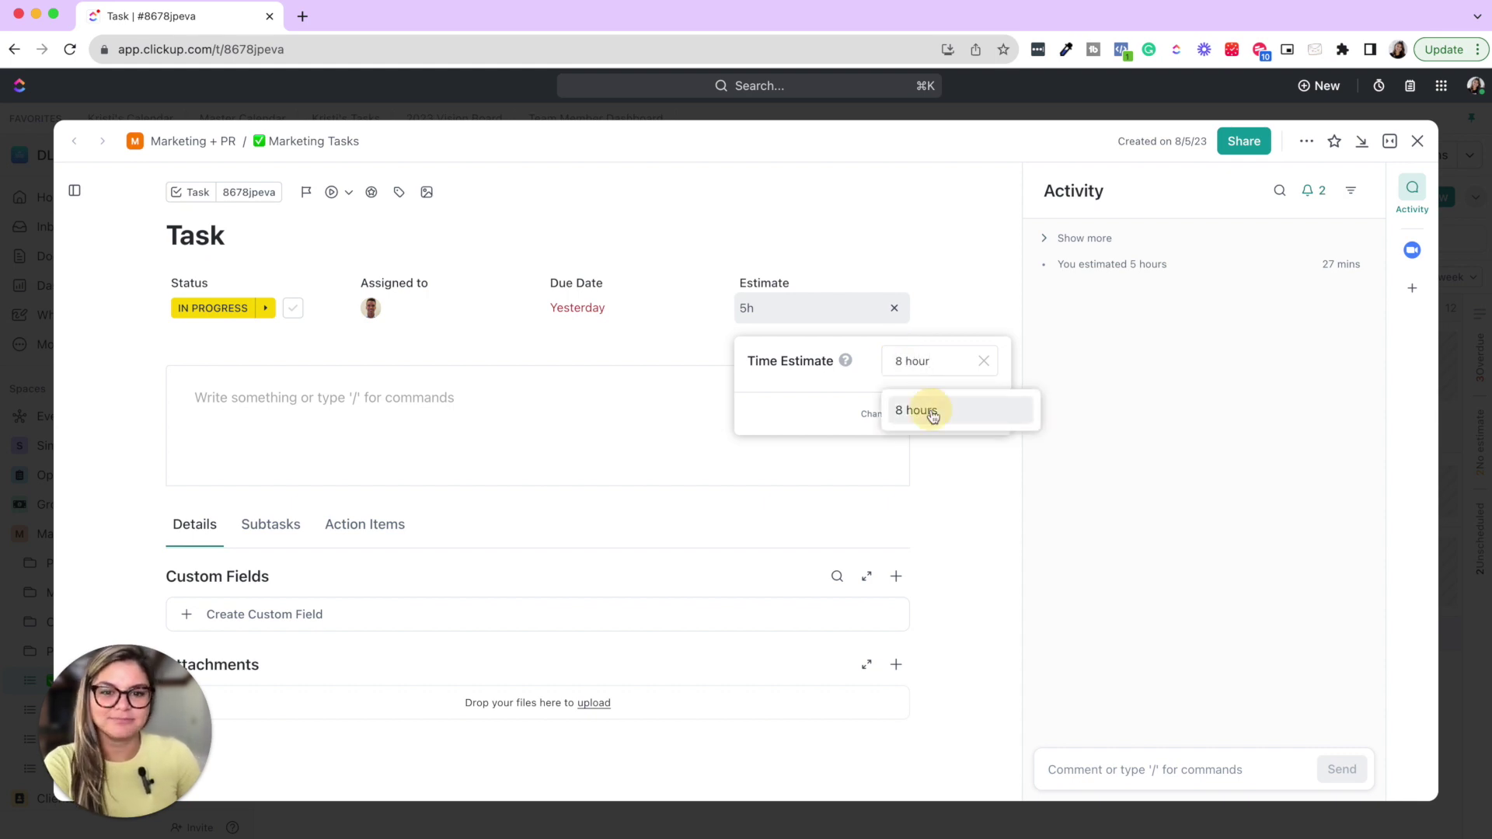
click(1218, 386)
click(1050, 115)
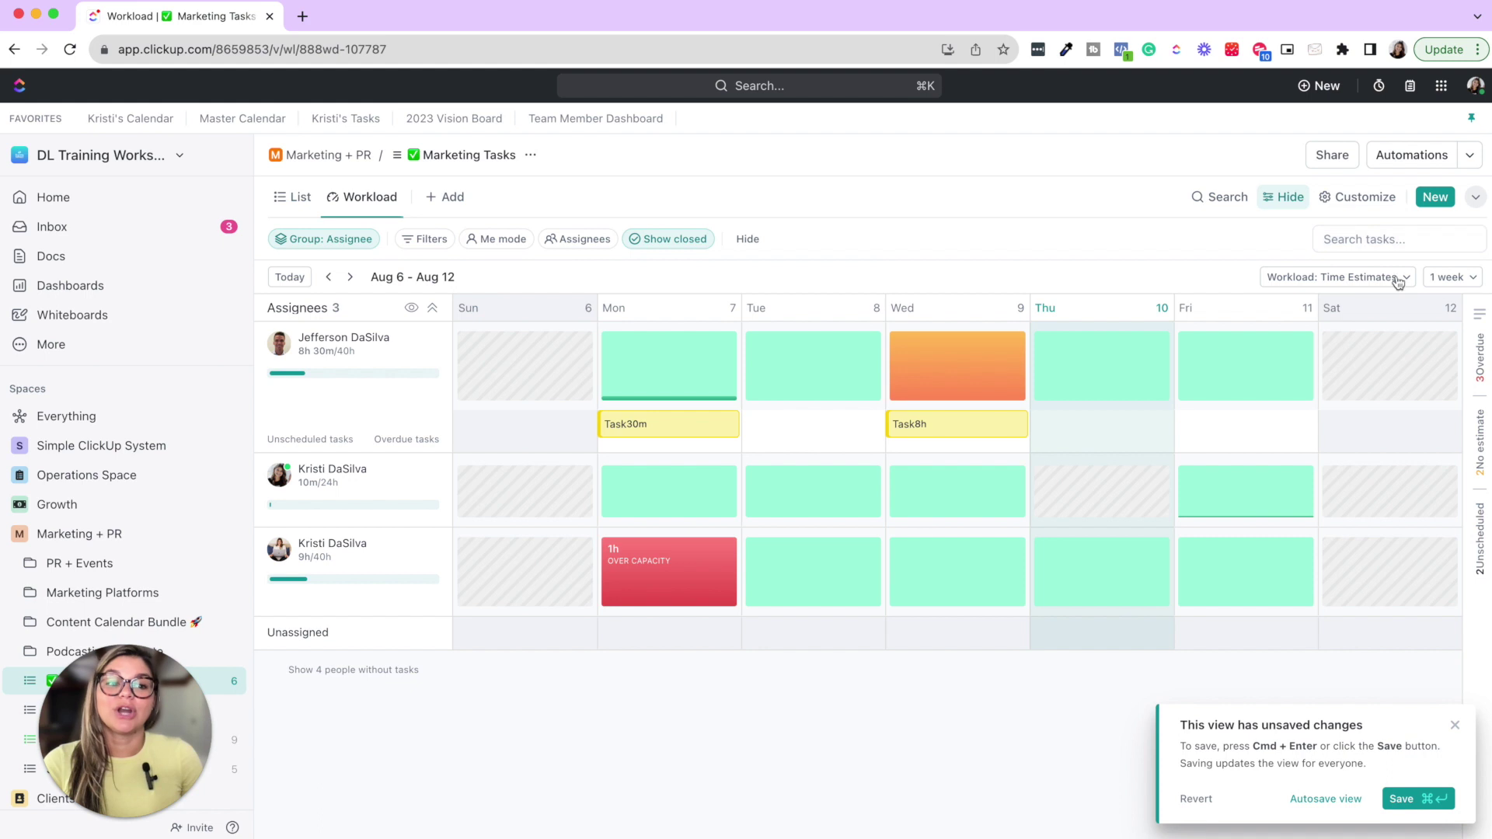
Switch the Workload range to 1 month, then back to 1 week
click(1450, 277)
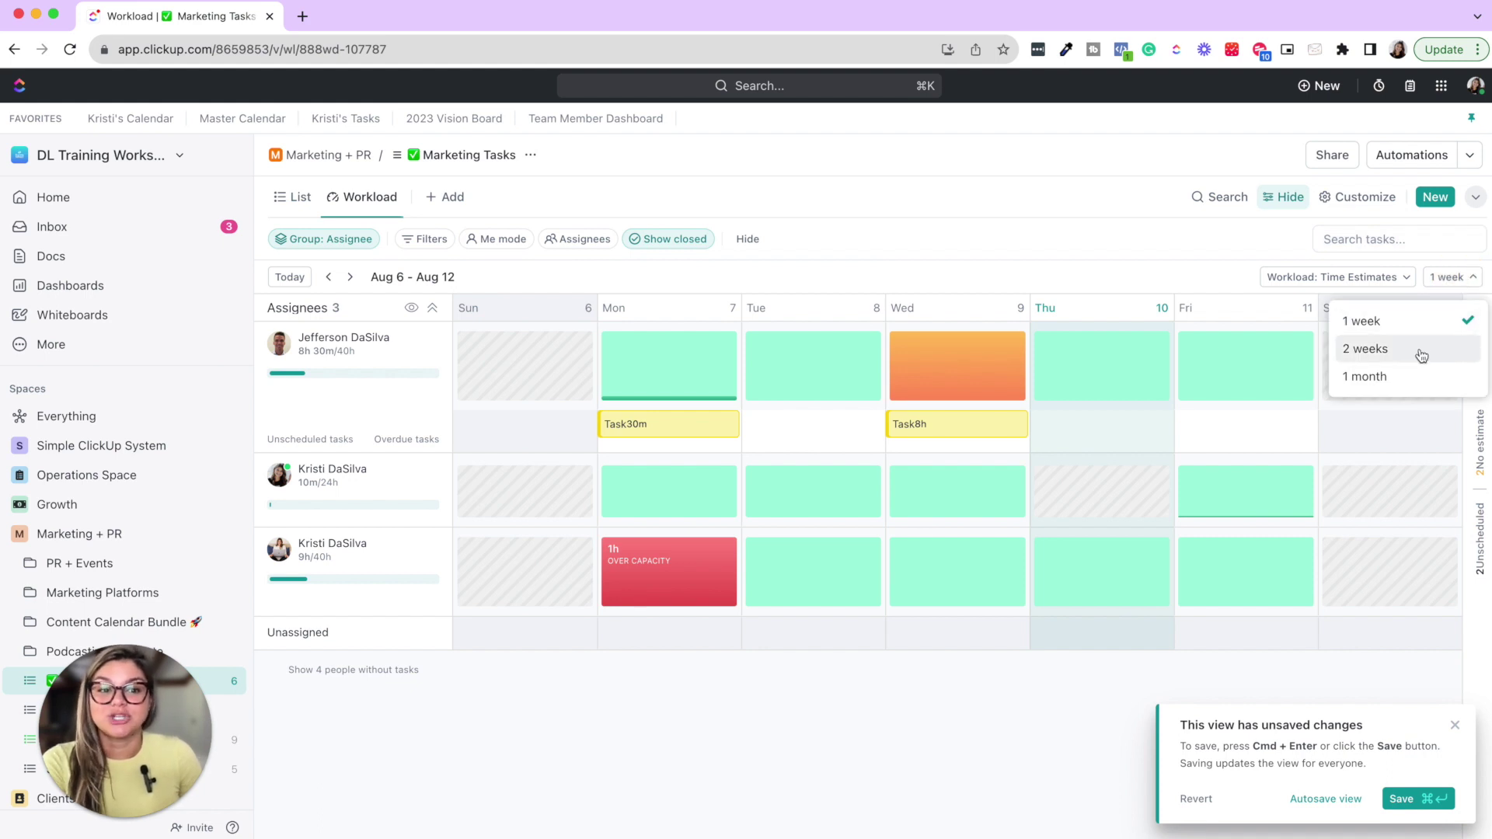
click(1422, 377)
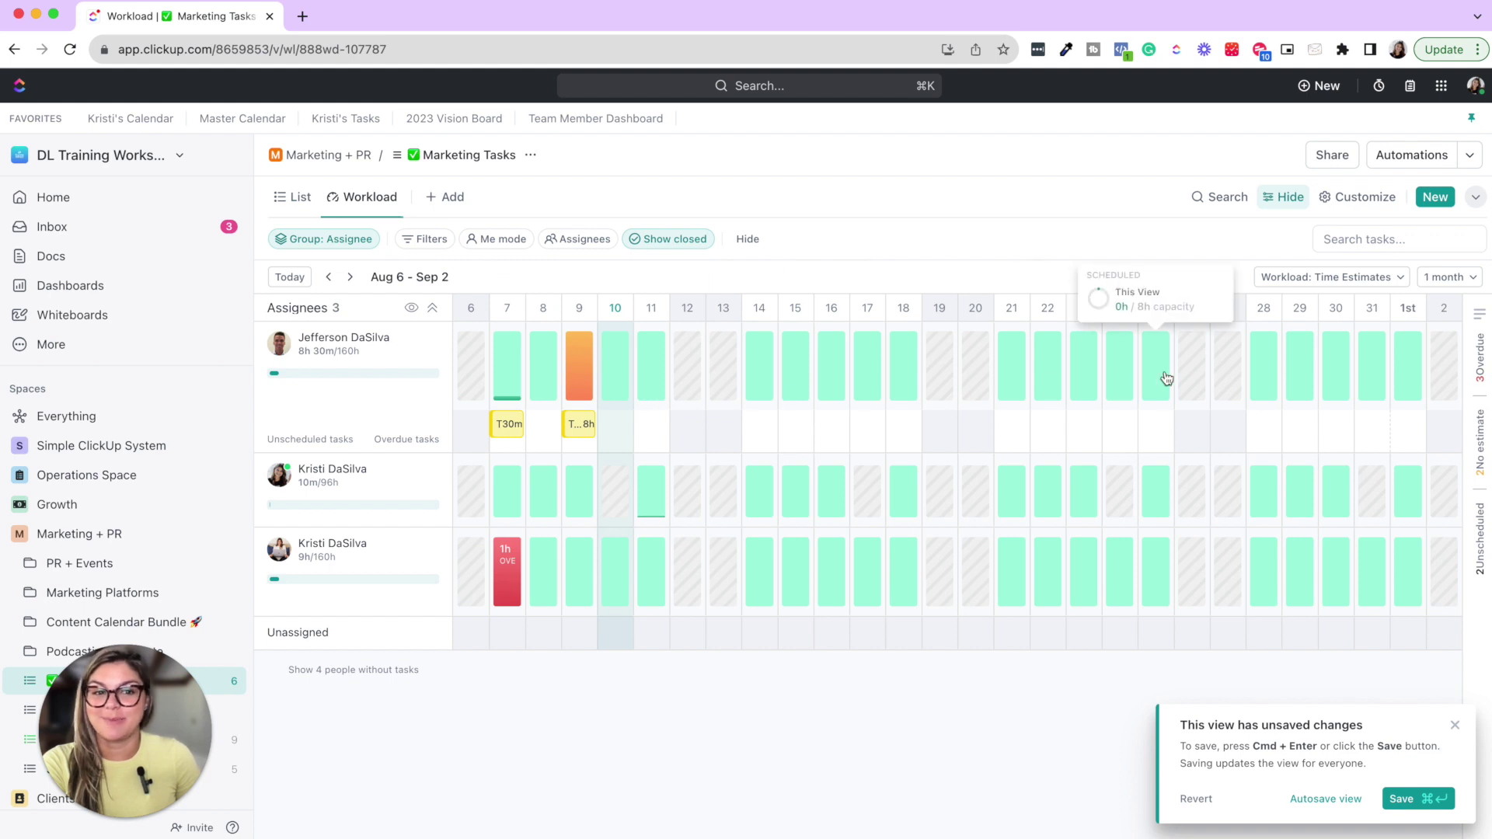
click(1448, 277)
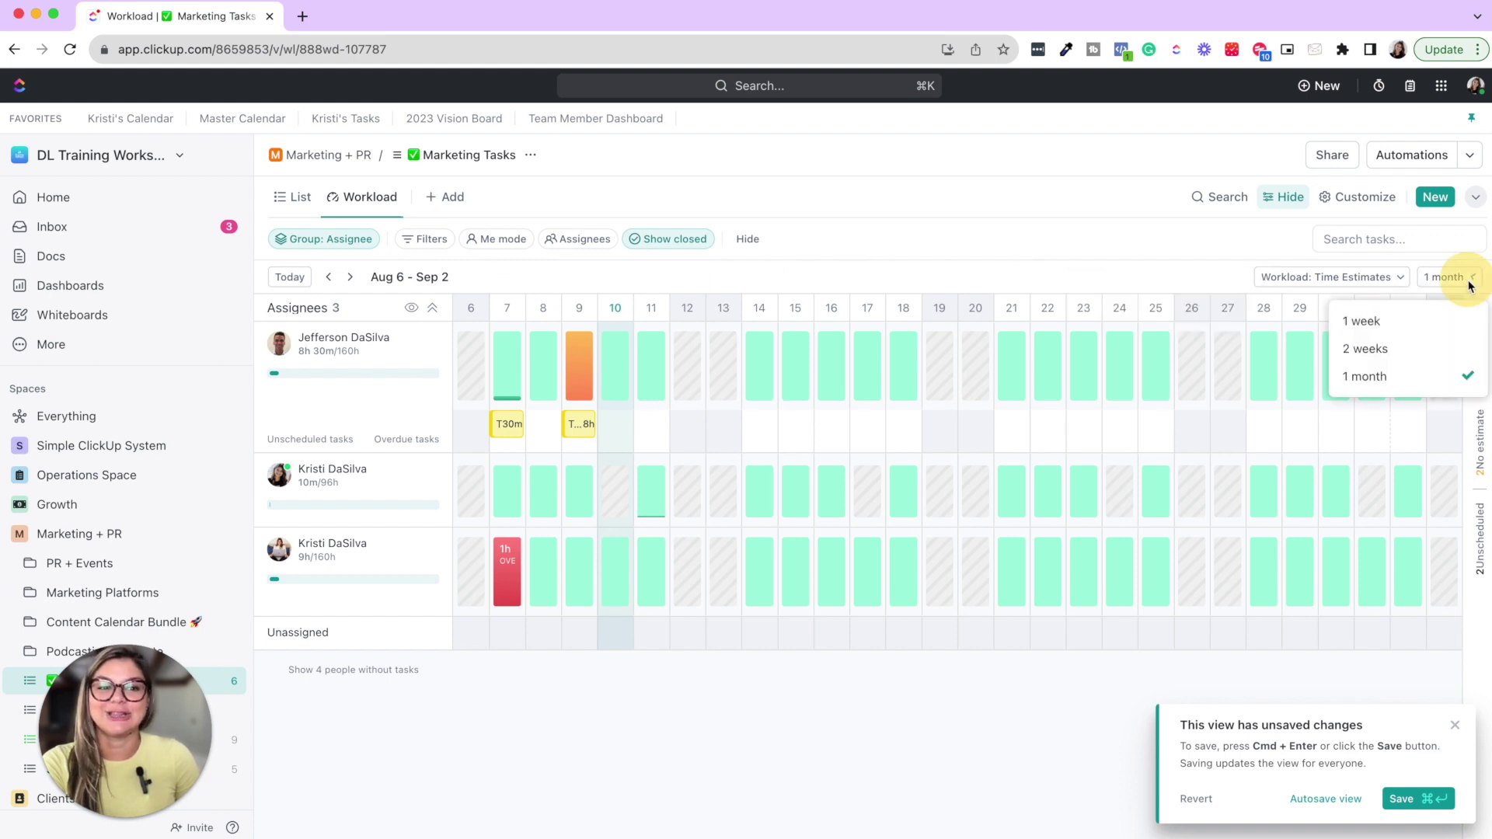
click(1430, 330)
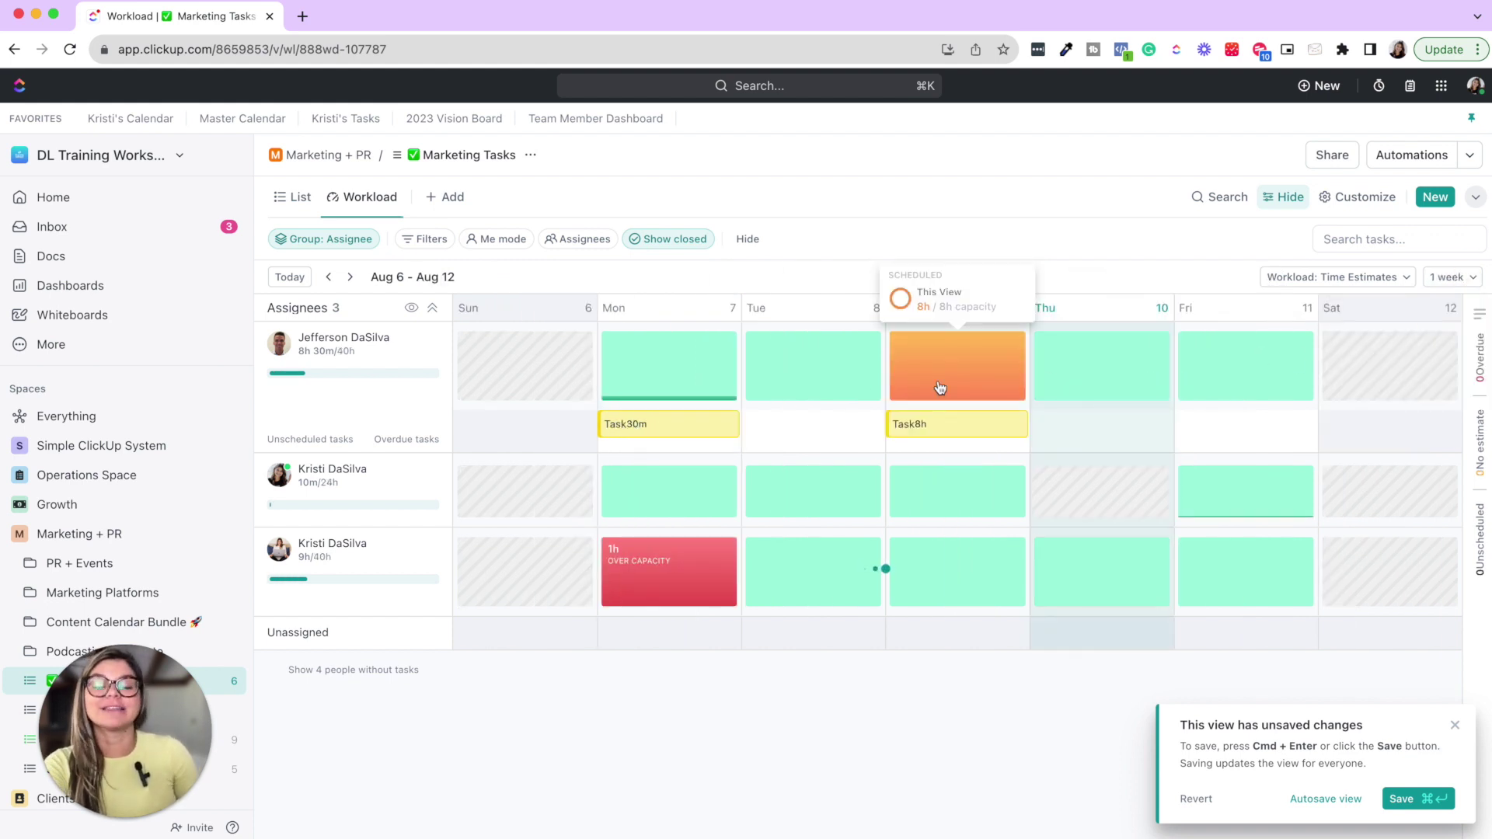
Collapse the first assignee's task row and check the measurement settings
click(941, 386)
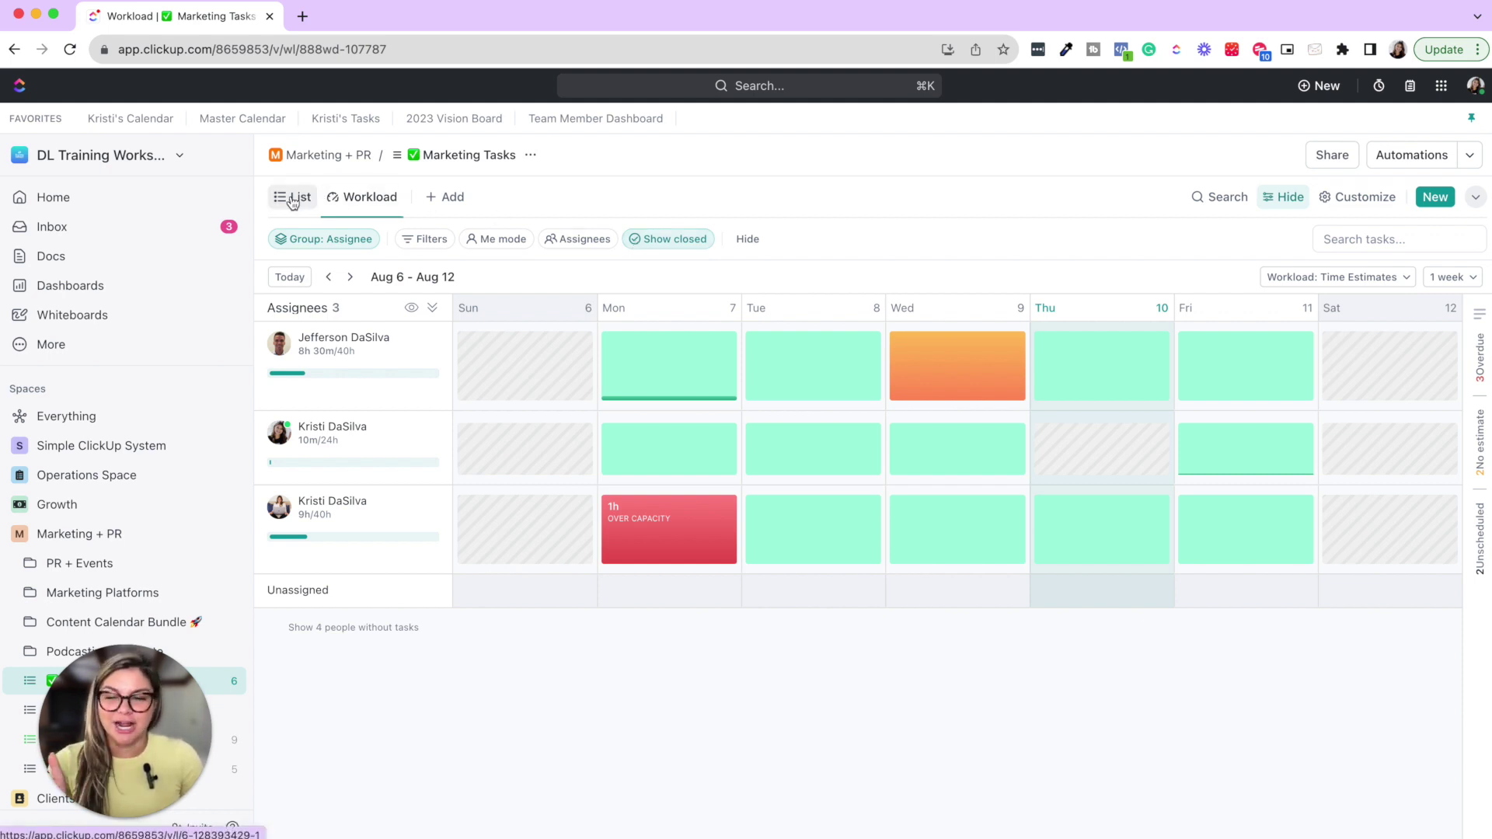
click(1361, 278)
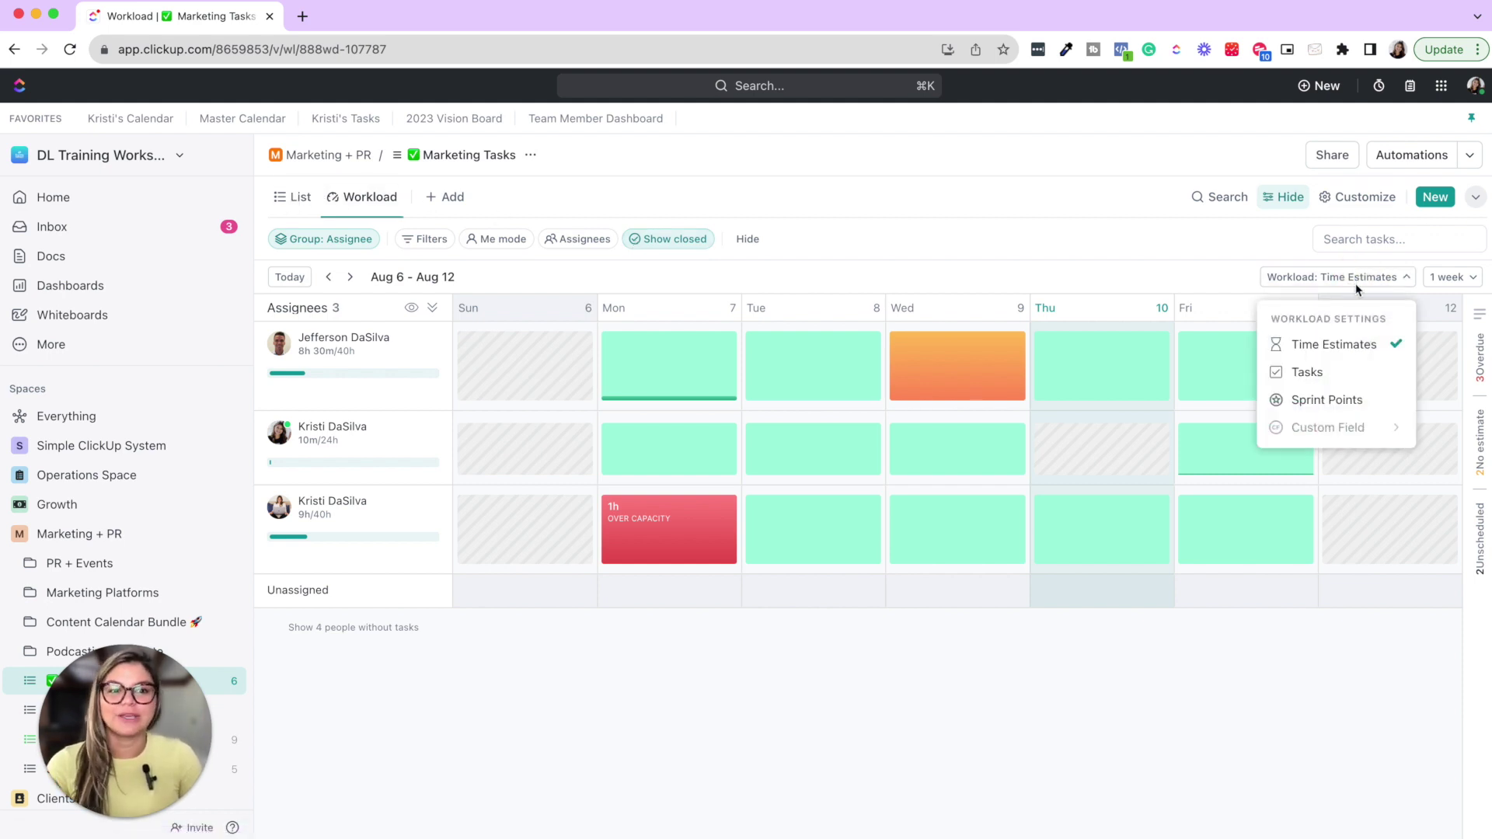
click(1062, 238)
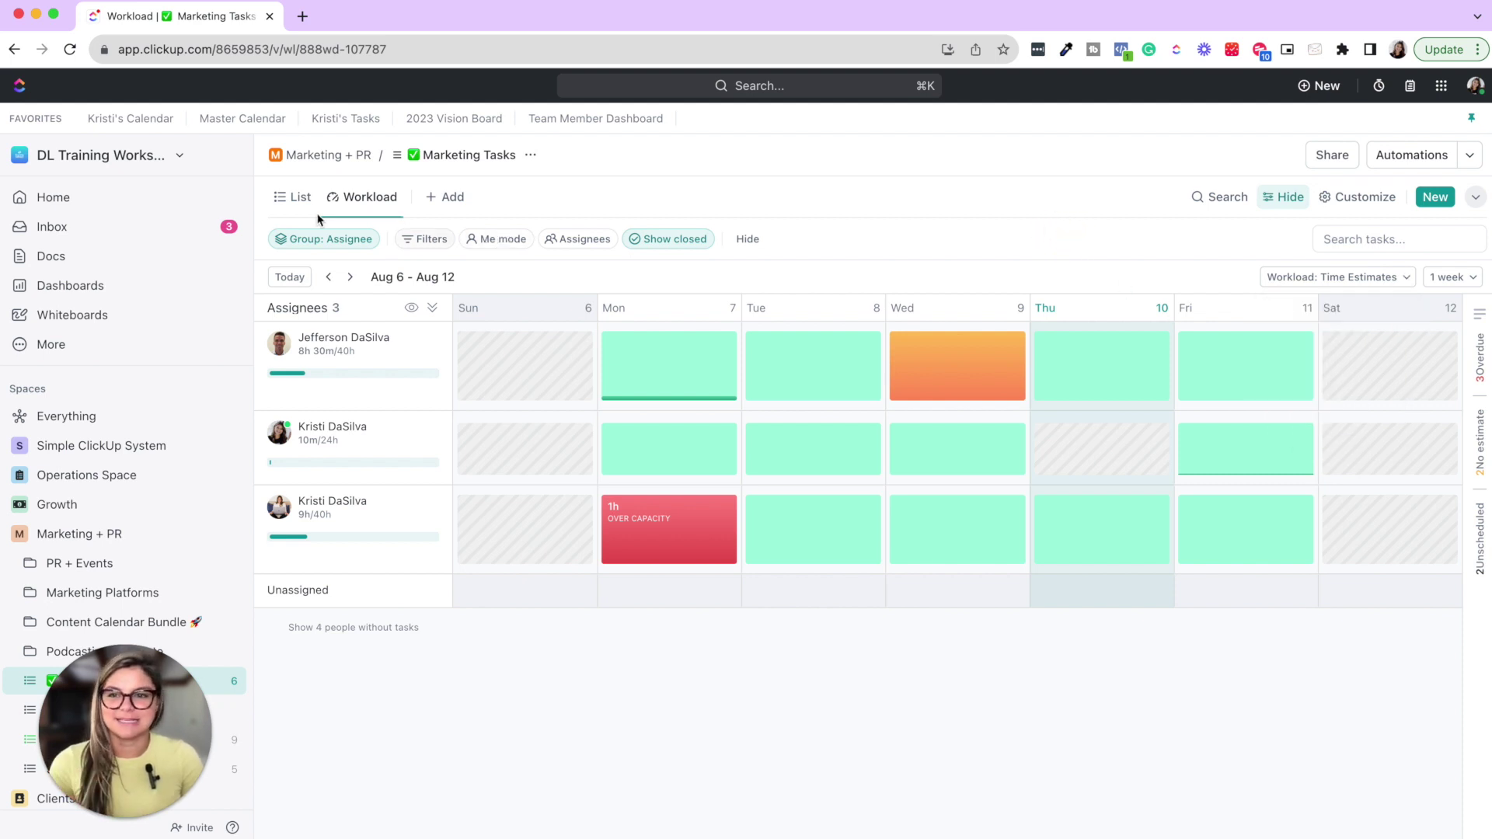
On the Marketing Tasks List view, confirm the Time estimate column is shown and check Schedule posts
click(277, 203)
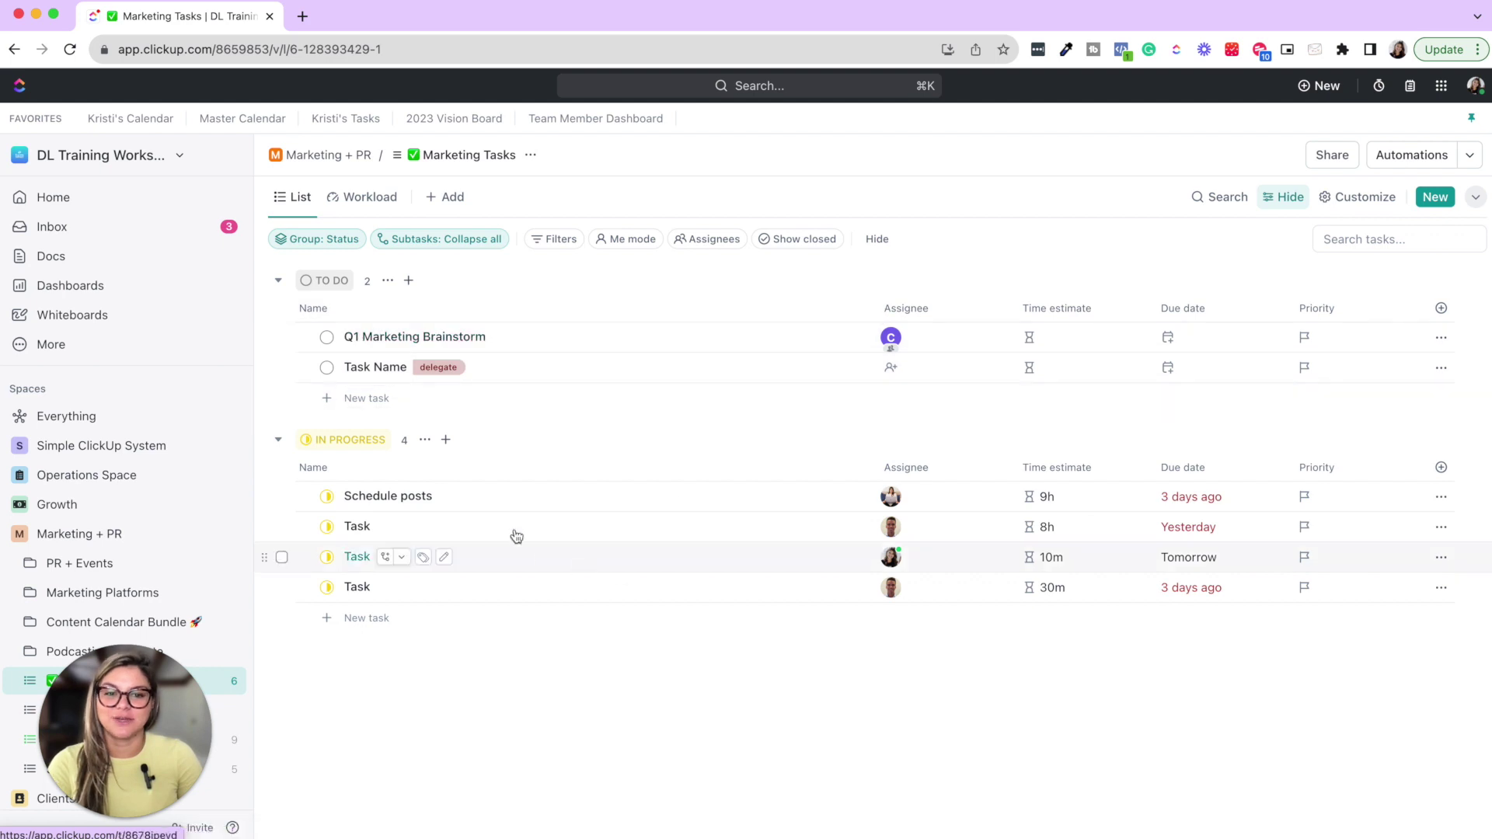
click(1442, 310)
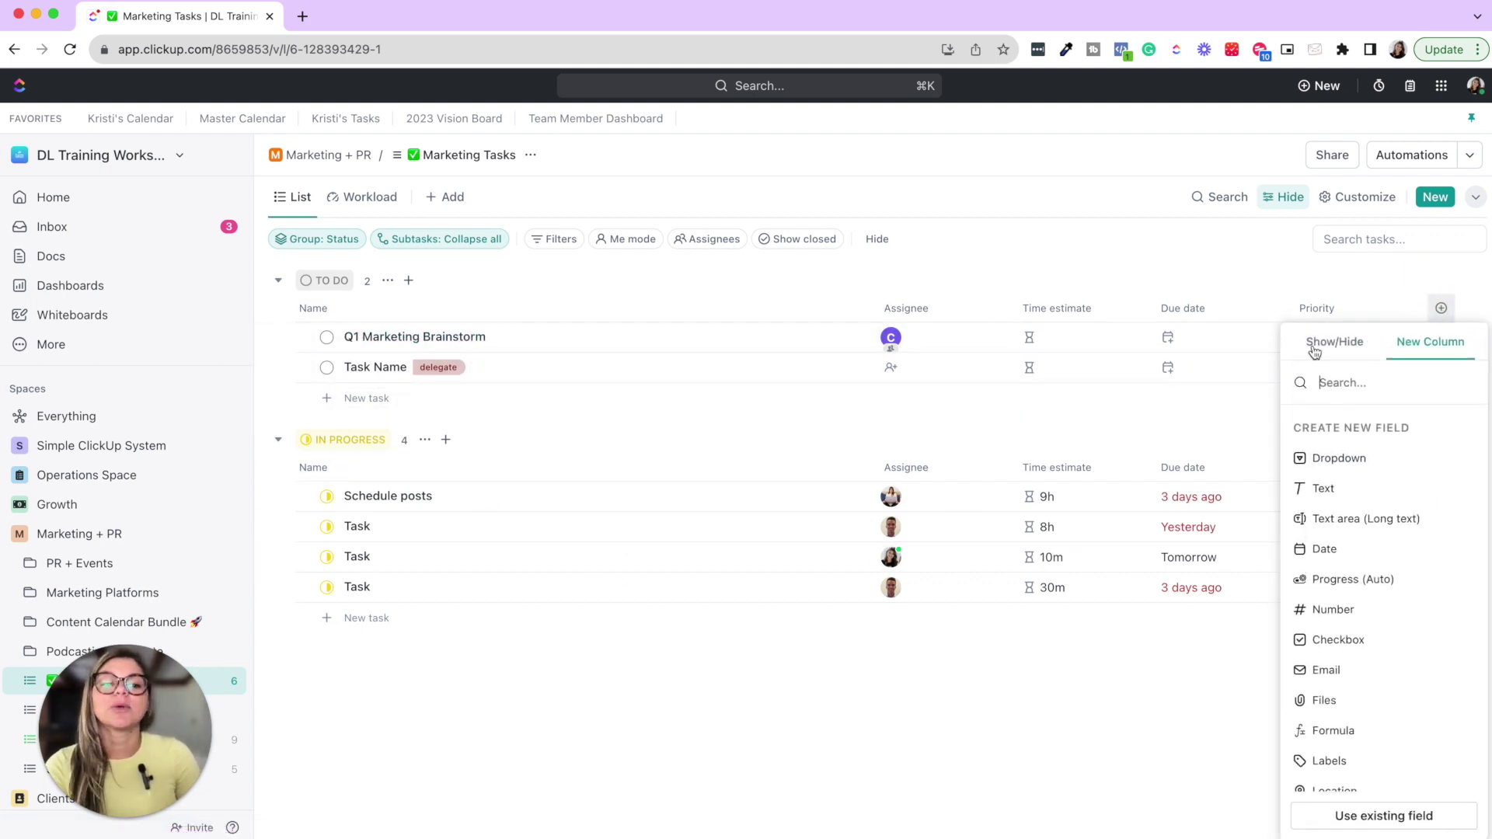
click(1321, 343)
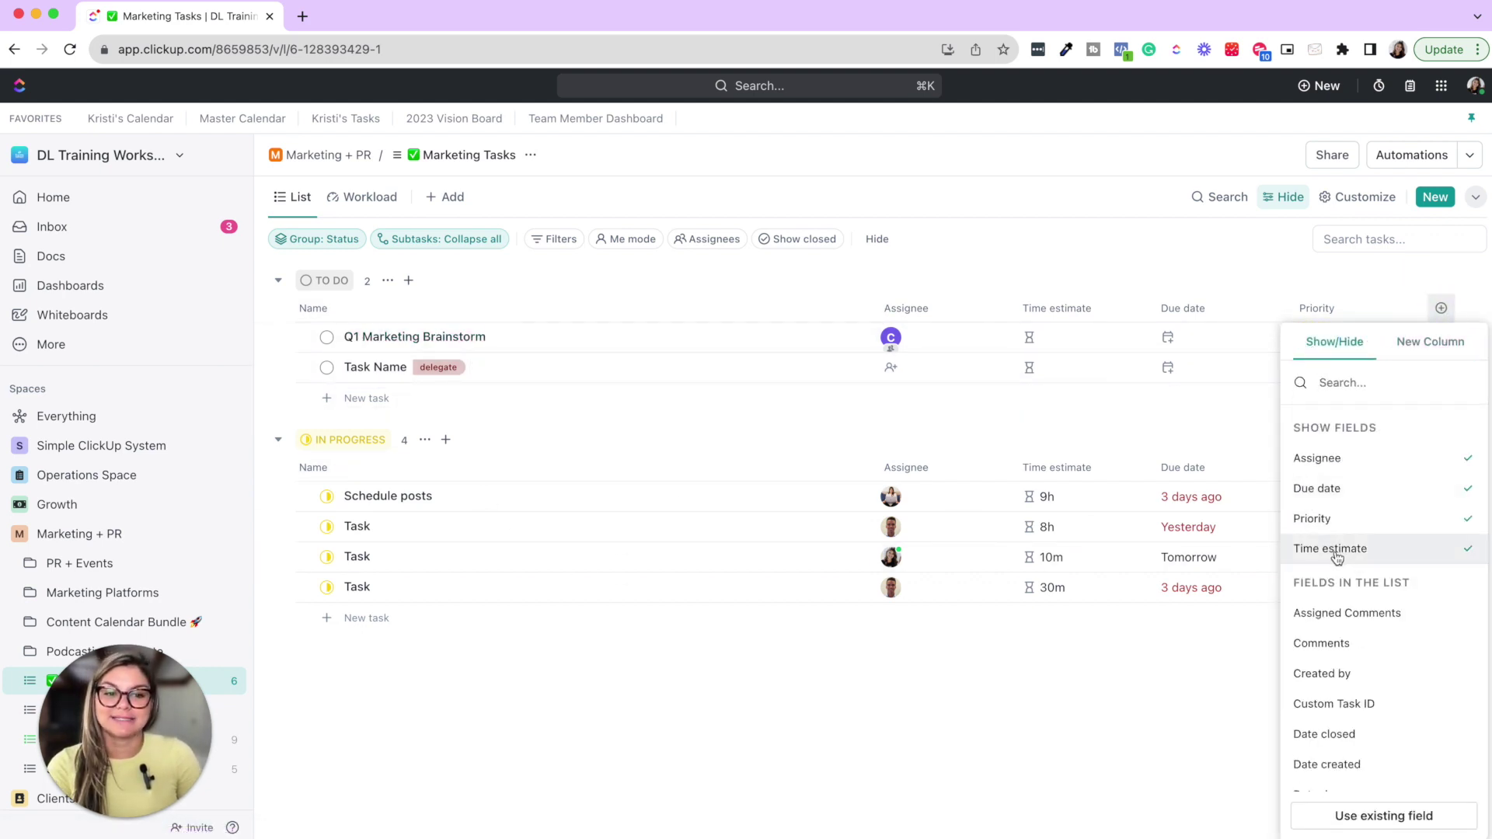
text(tim)
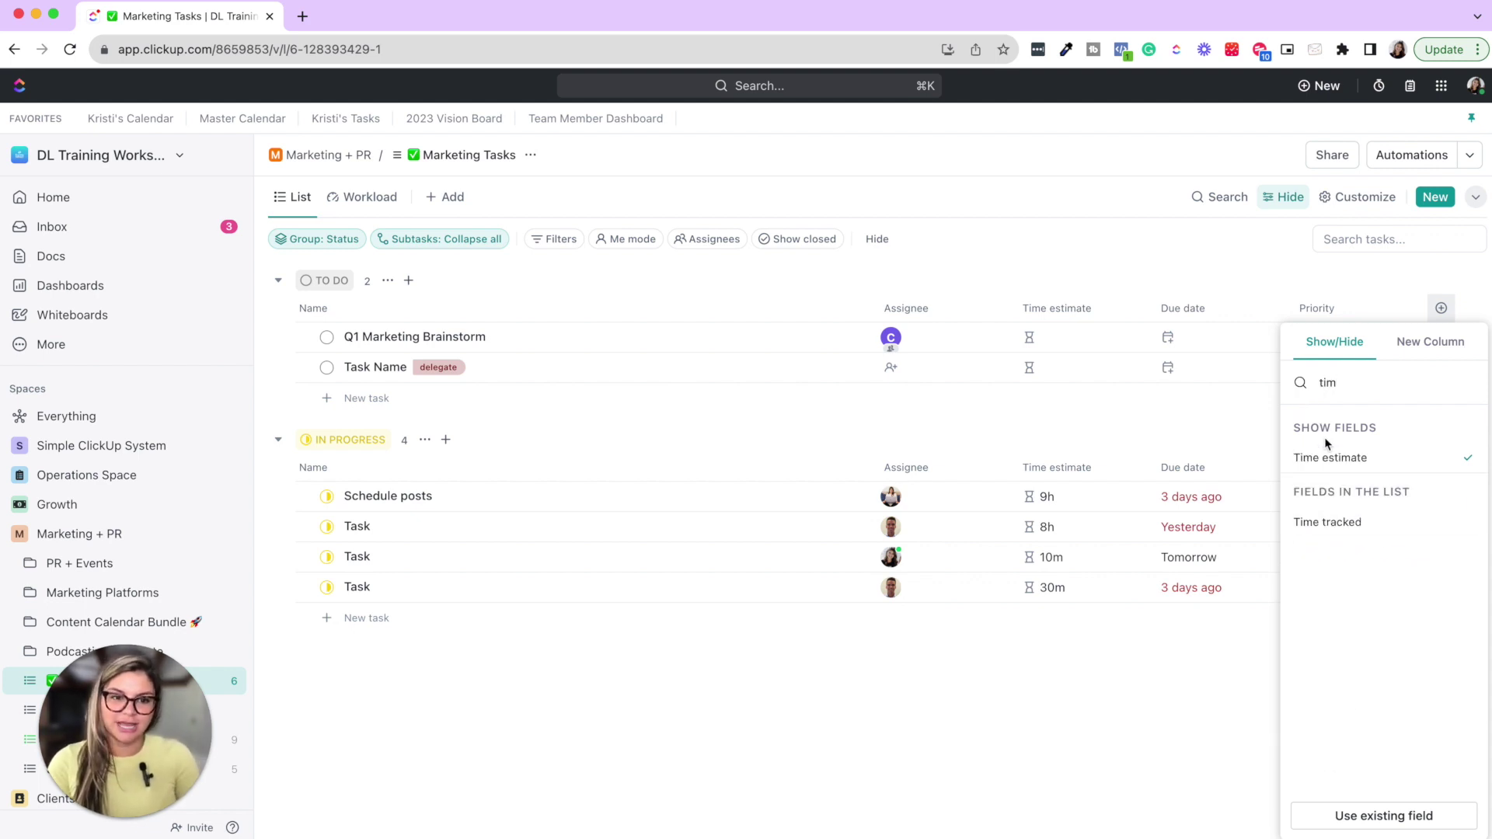
click(1073, 762)
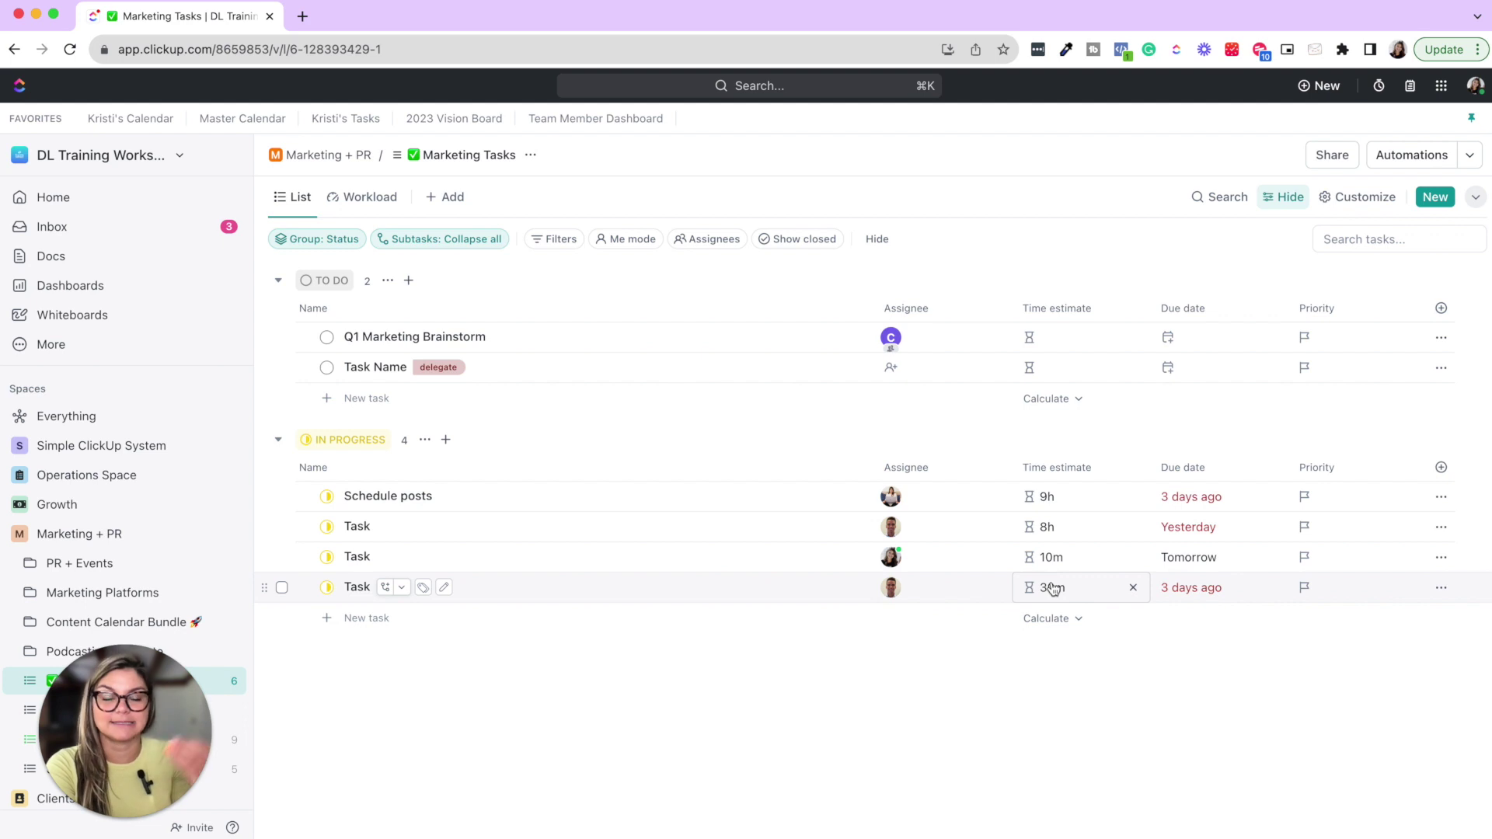
click(372, 498)
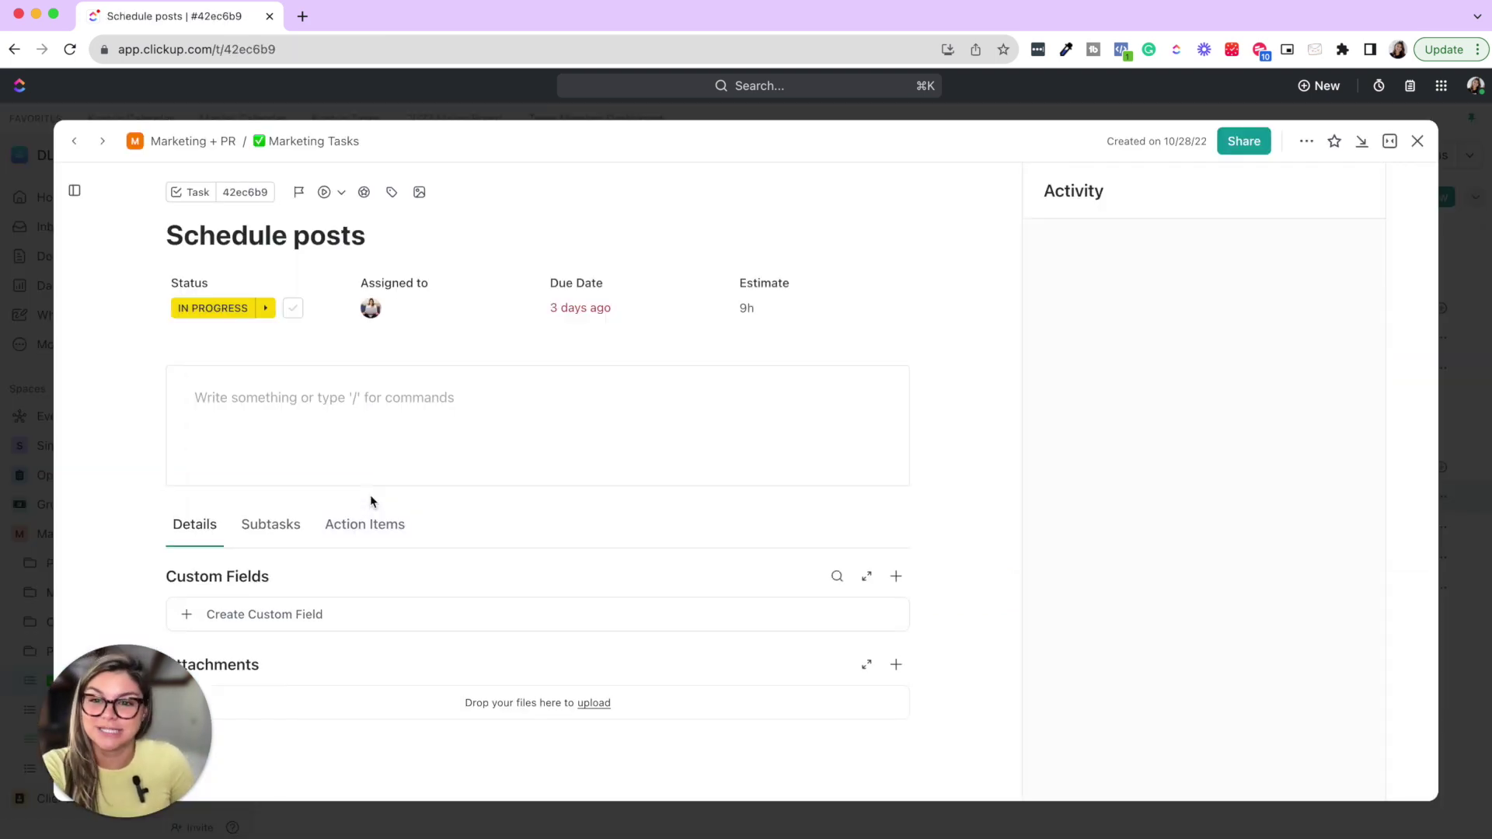
click(438, 103)
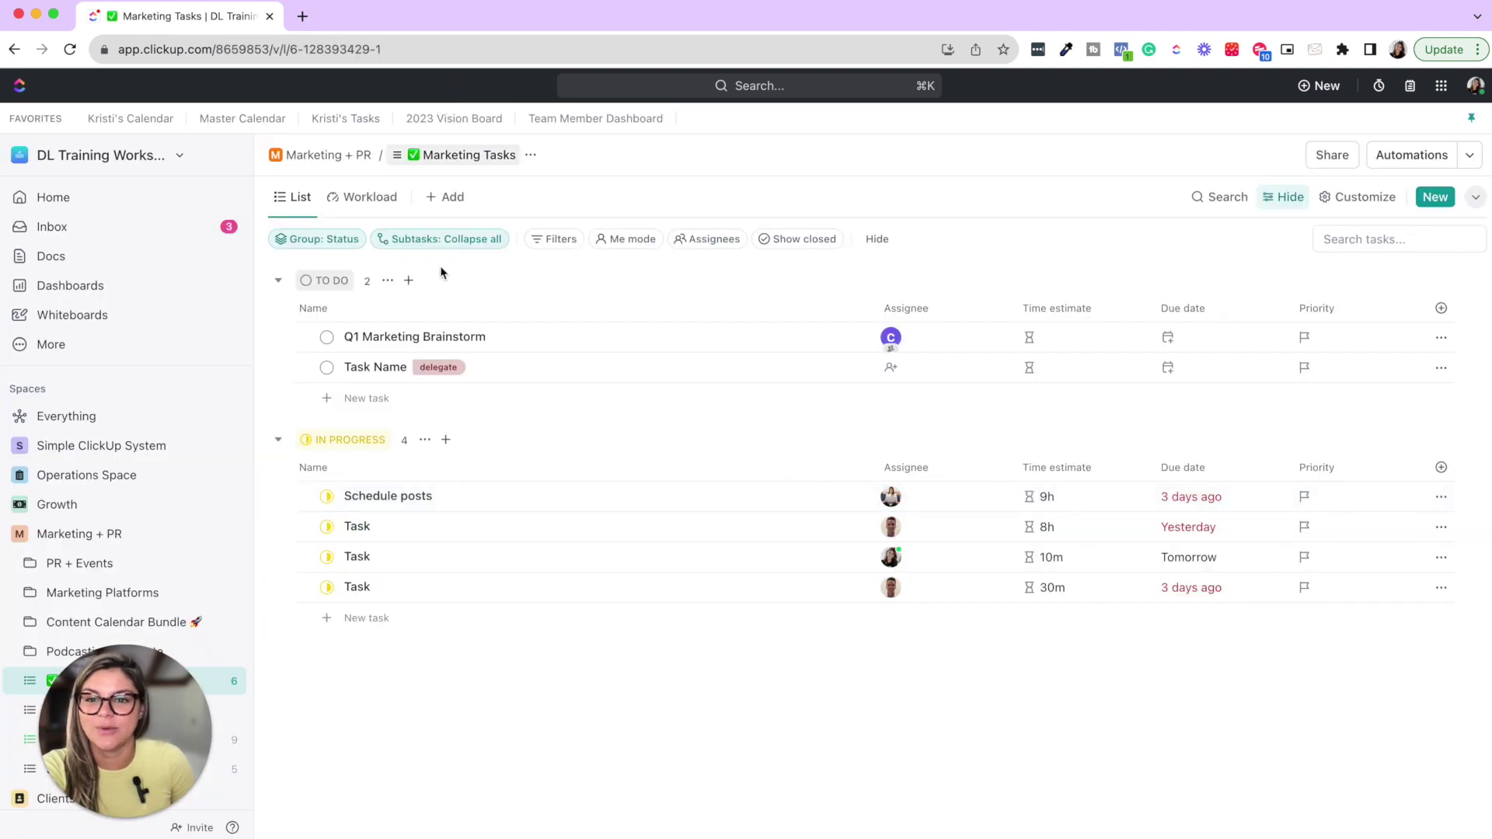
Give the Q1 Marketing Brainstorm task a 30-minute time estimate
click(369, 342)
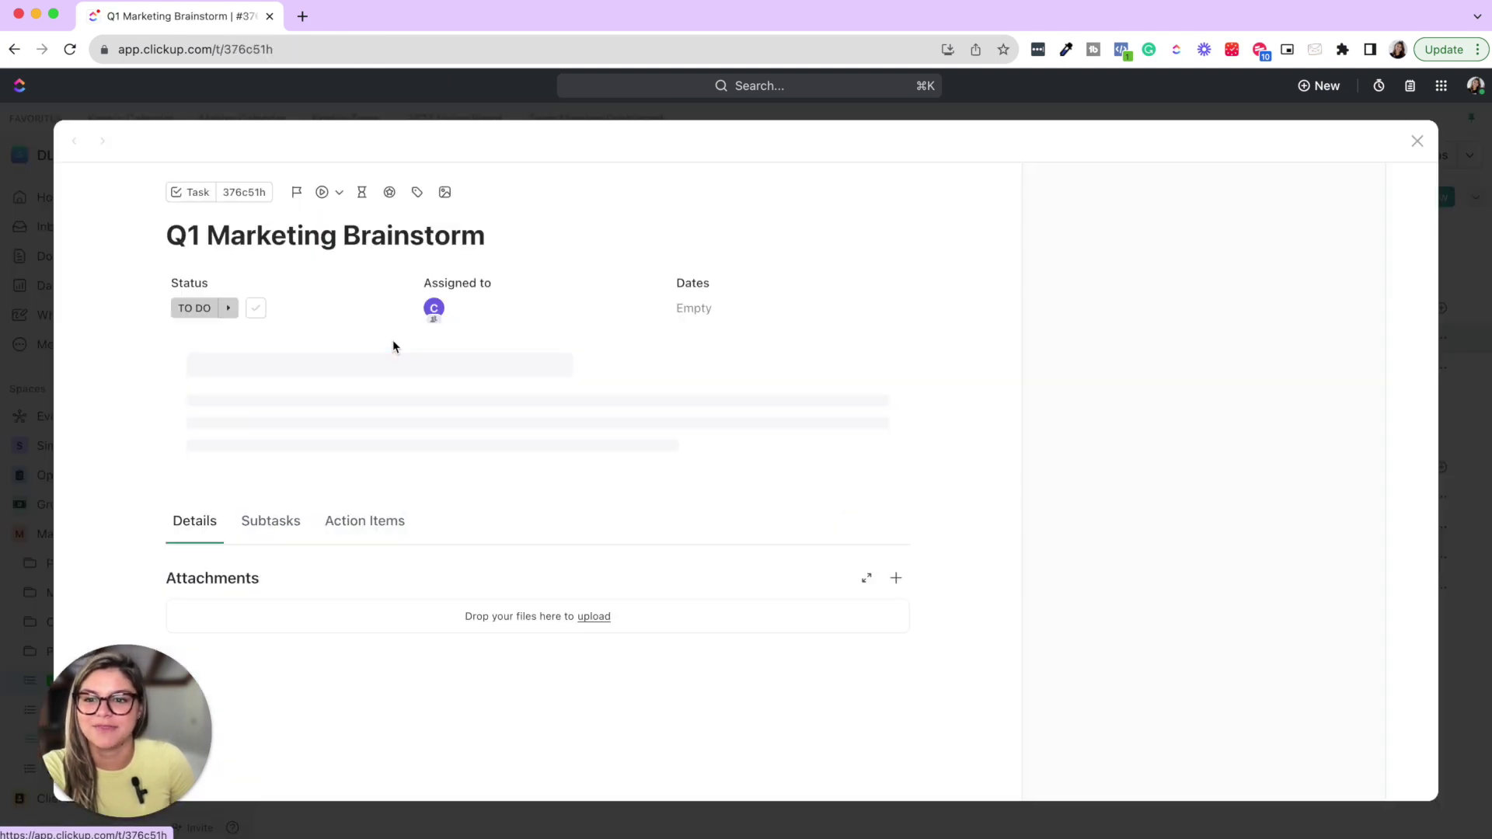
click(363, 195)
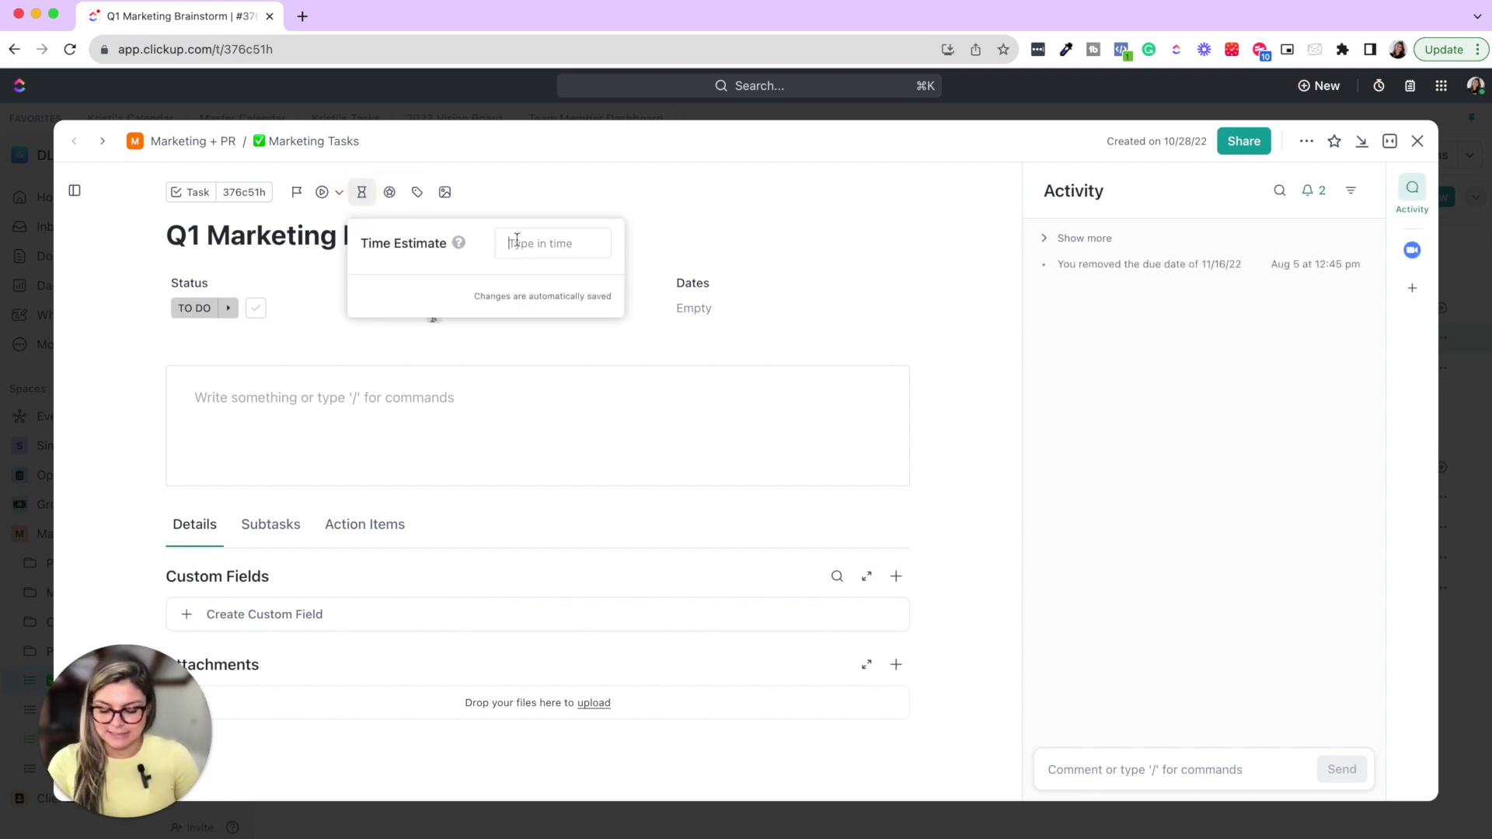
text(30 min)
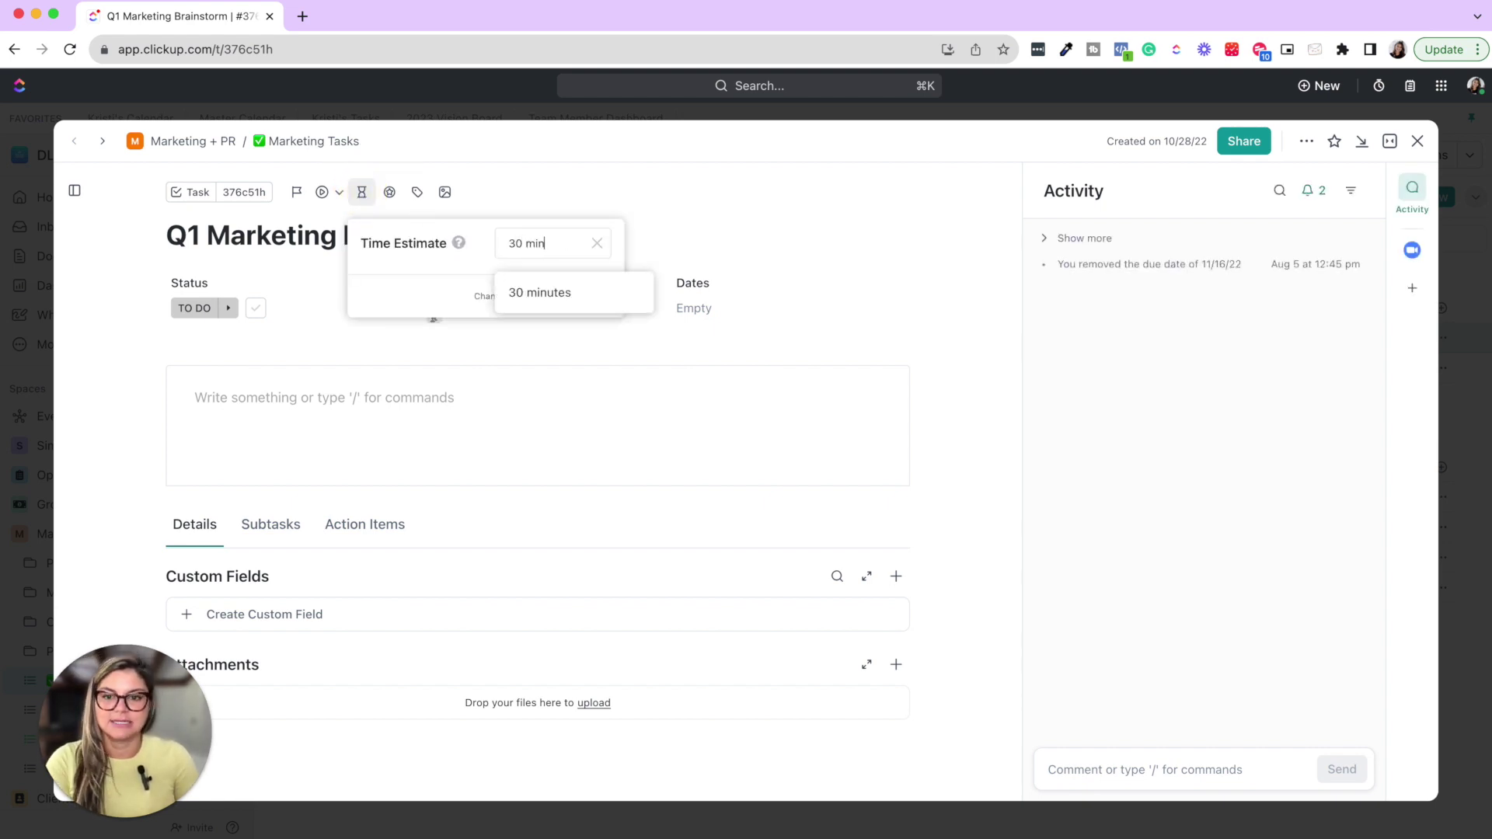
click(557, 296)
click(784, 225)
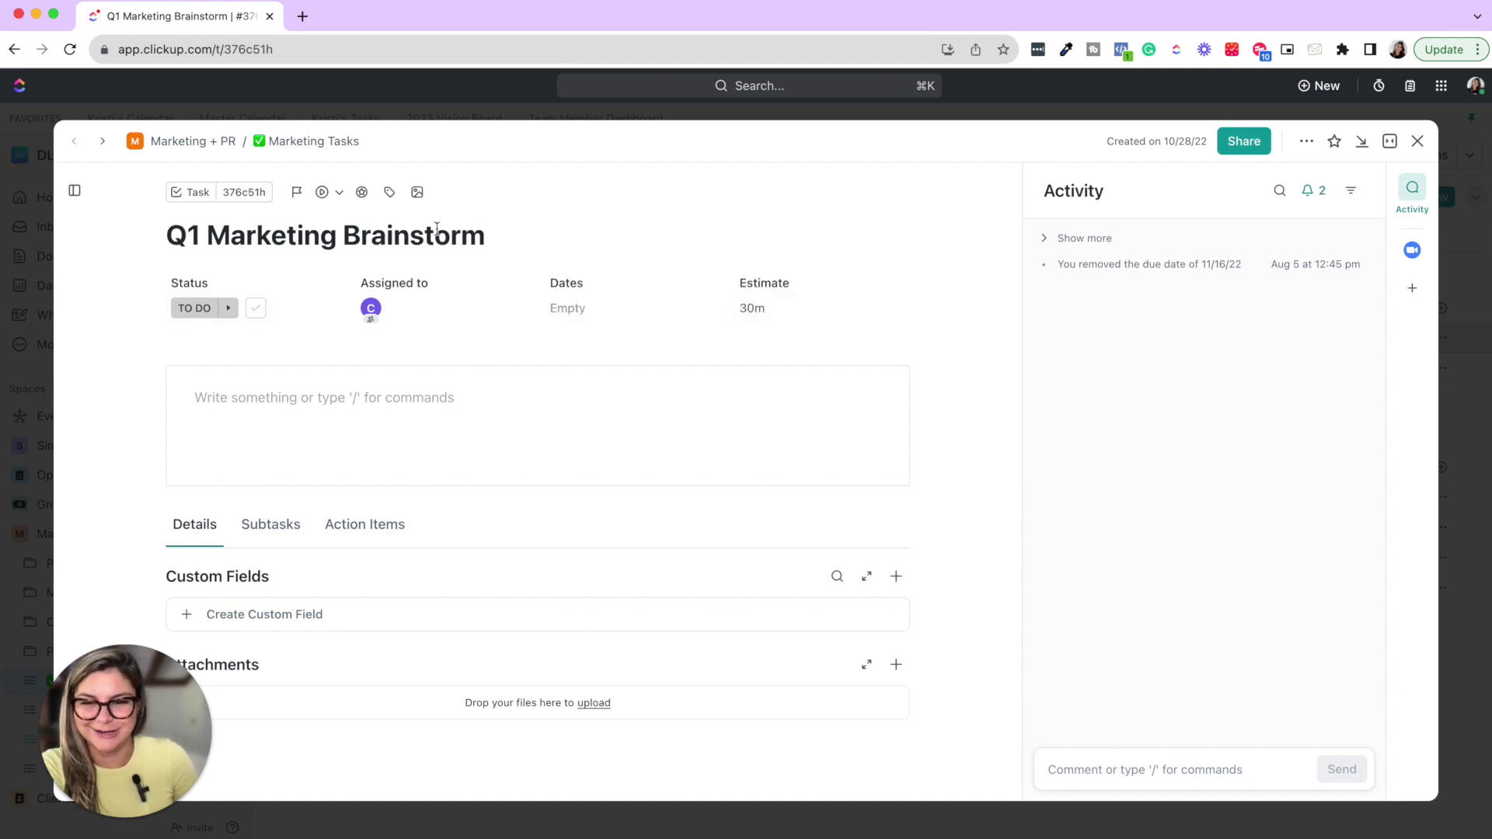
click(465, 116)
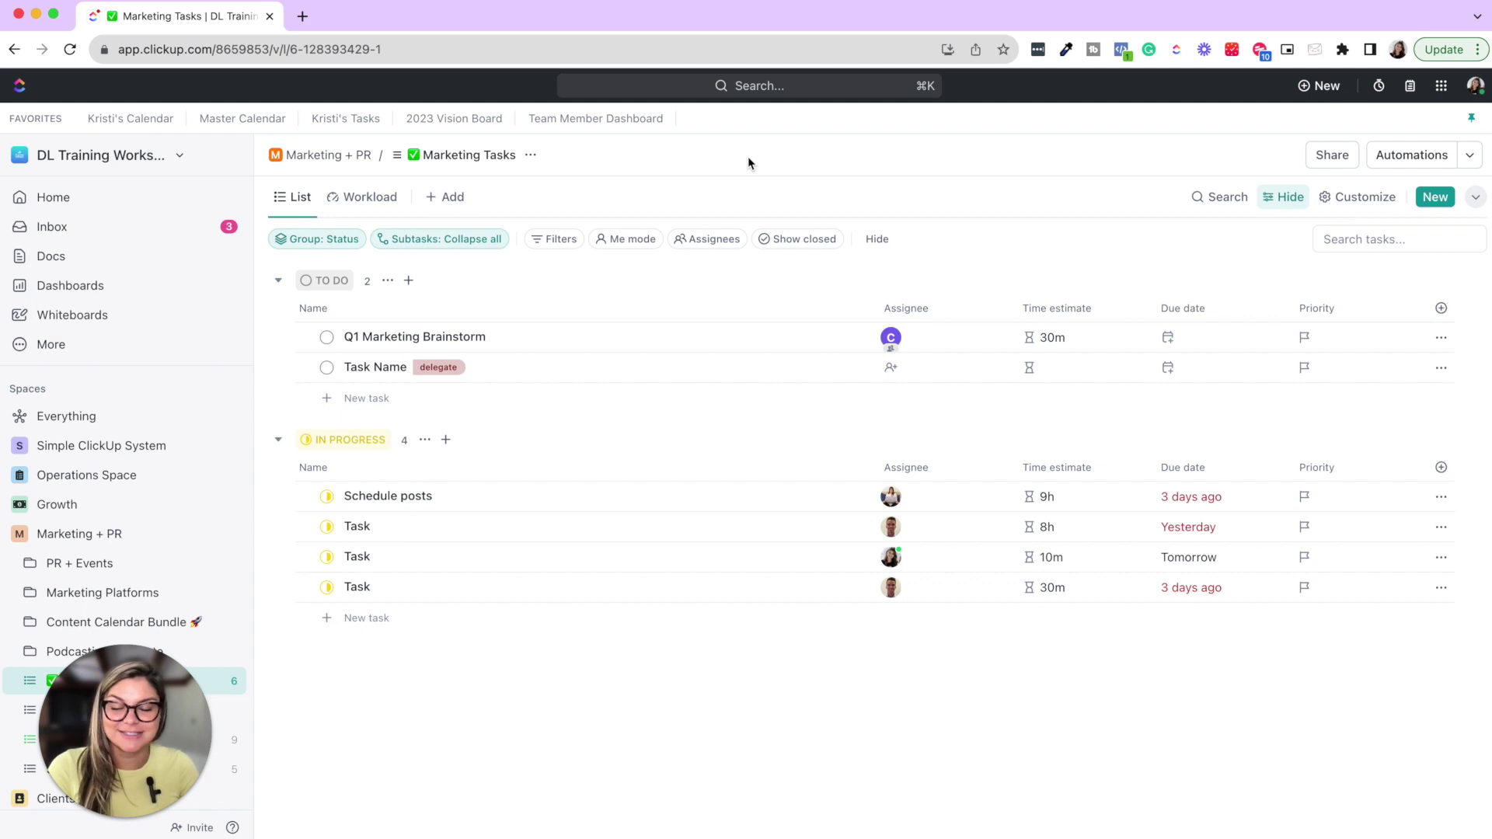
Search the sidebar for 'sop lib' and open the SOP Library list
drag(118, 748, 432, 736)
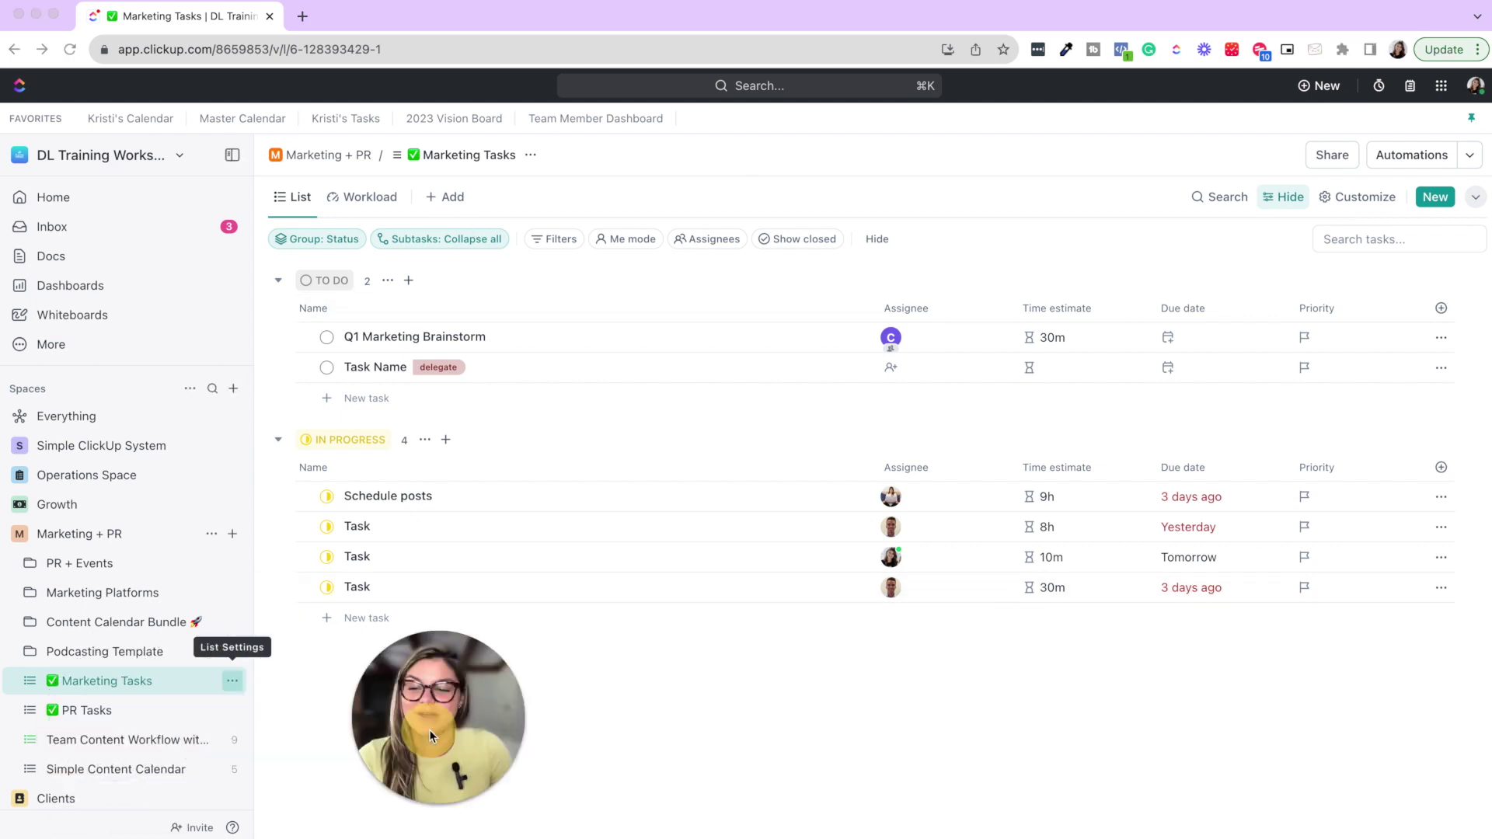
click(212, 389)
text(sop lib)
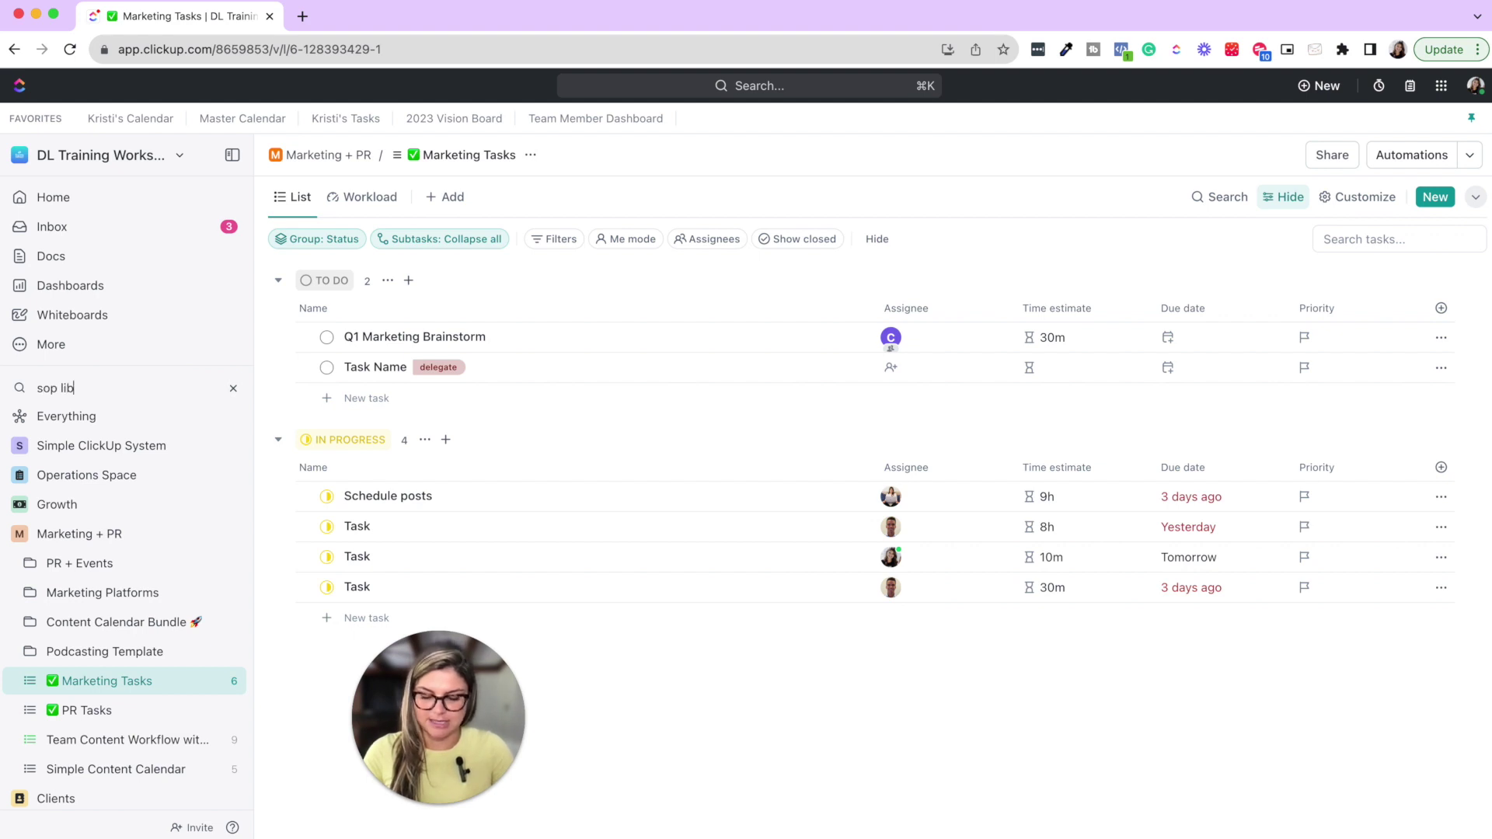
click(131, 476)
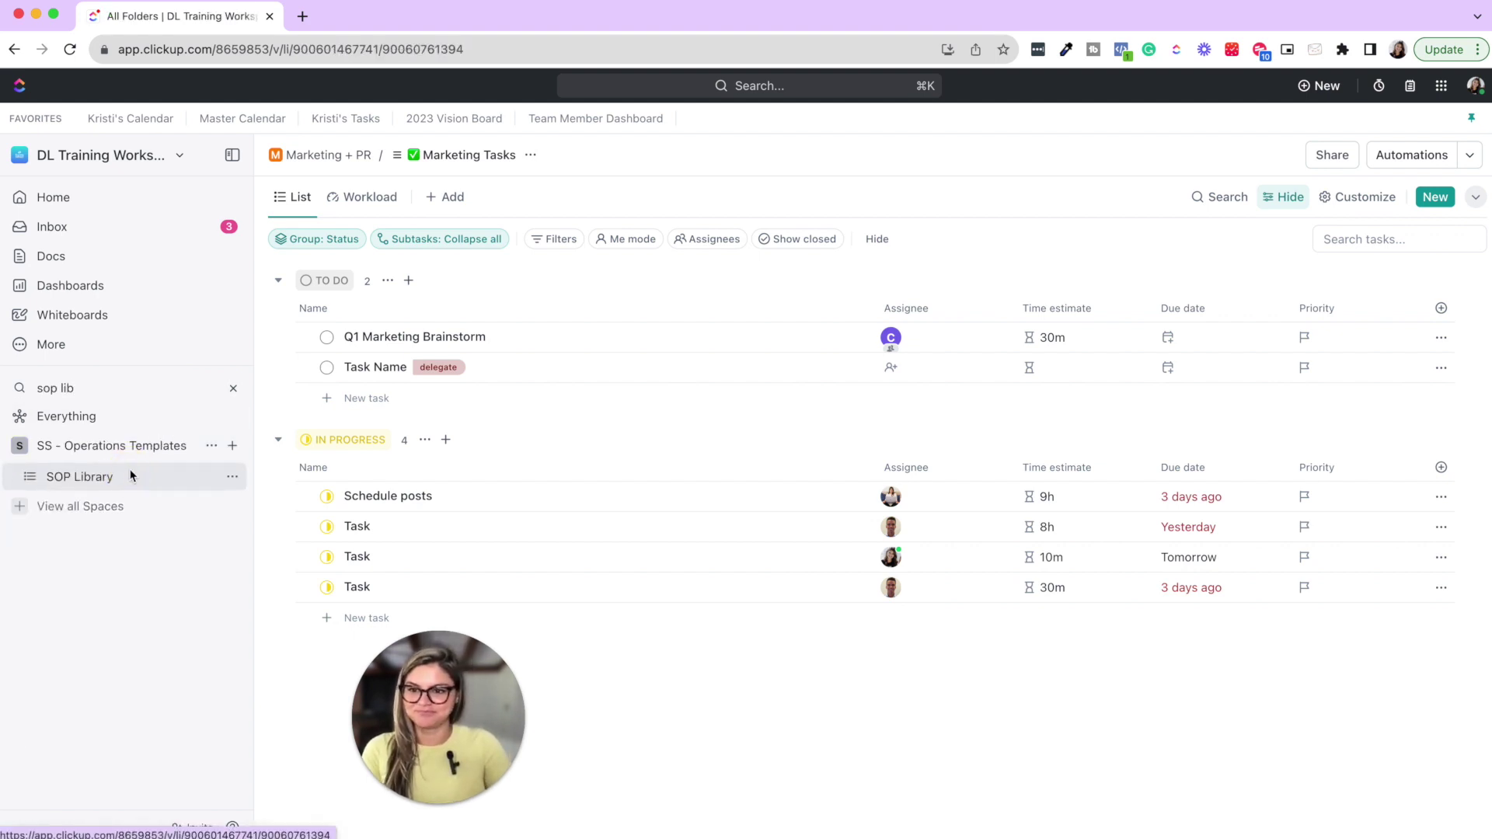
click(131, 475)
drag(412, 727, 149, 712)
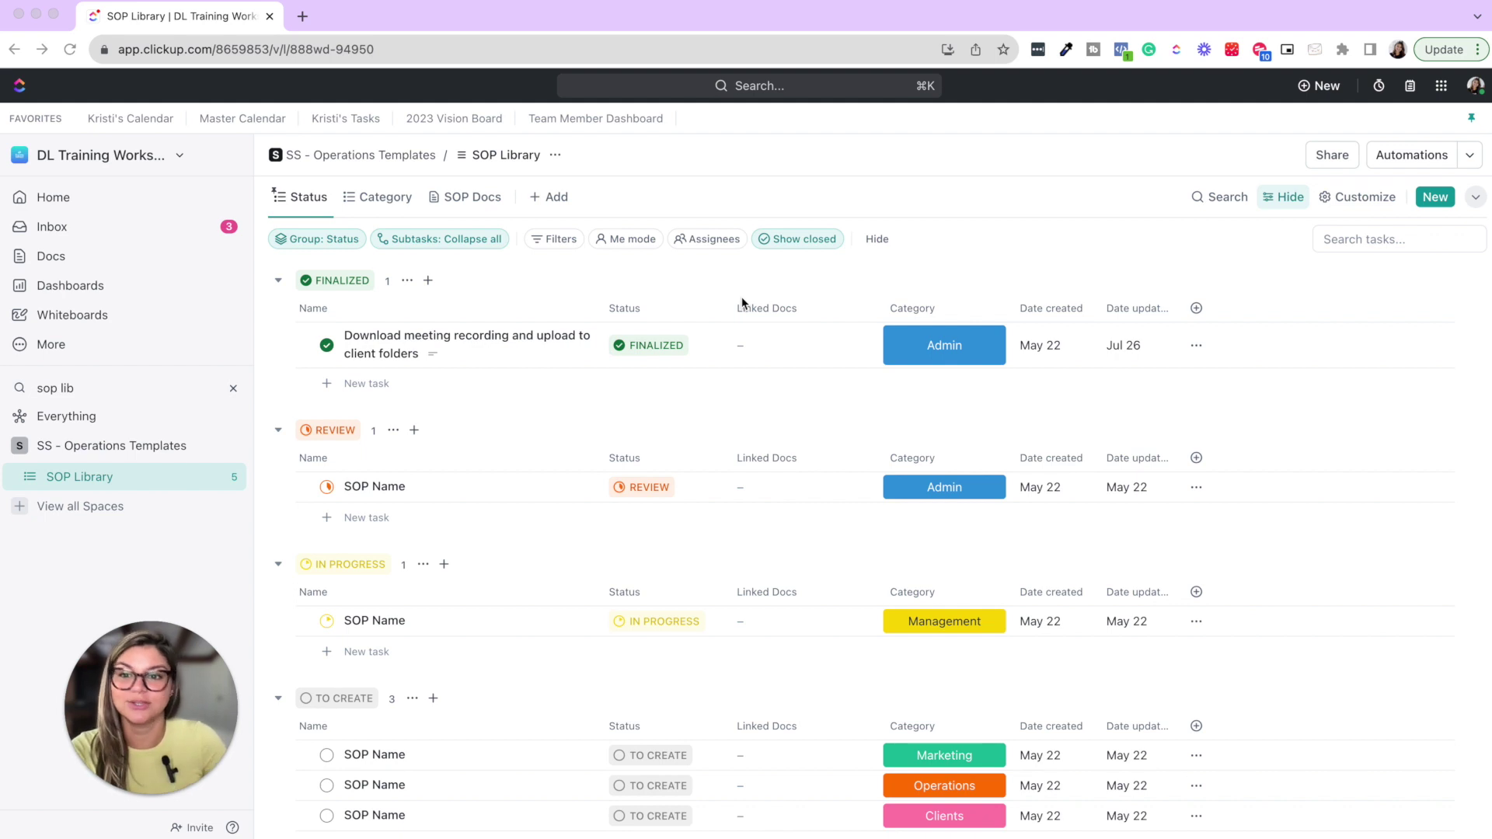
click(327, 346)
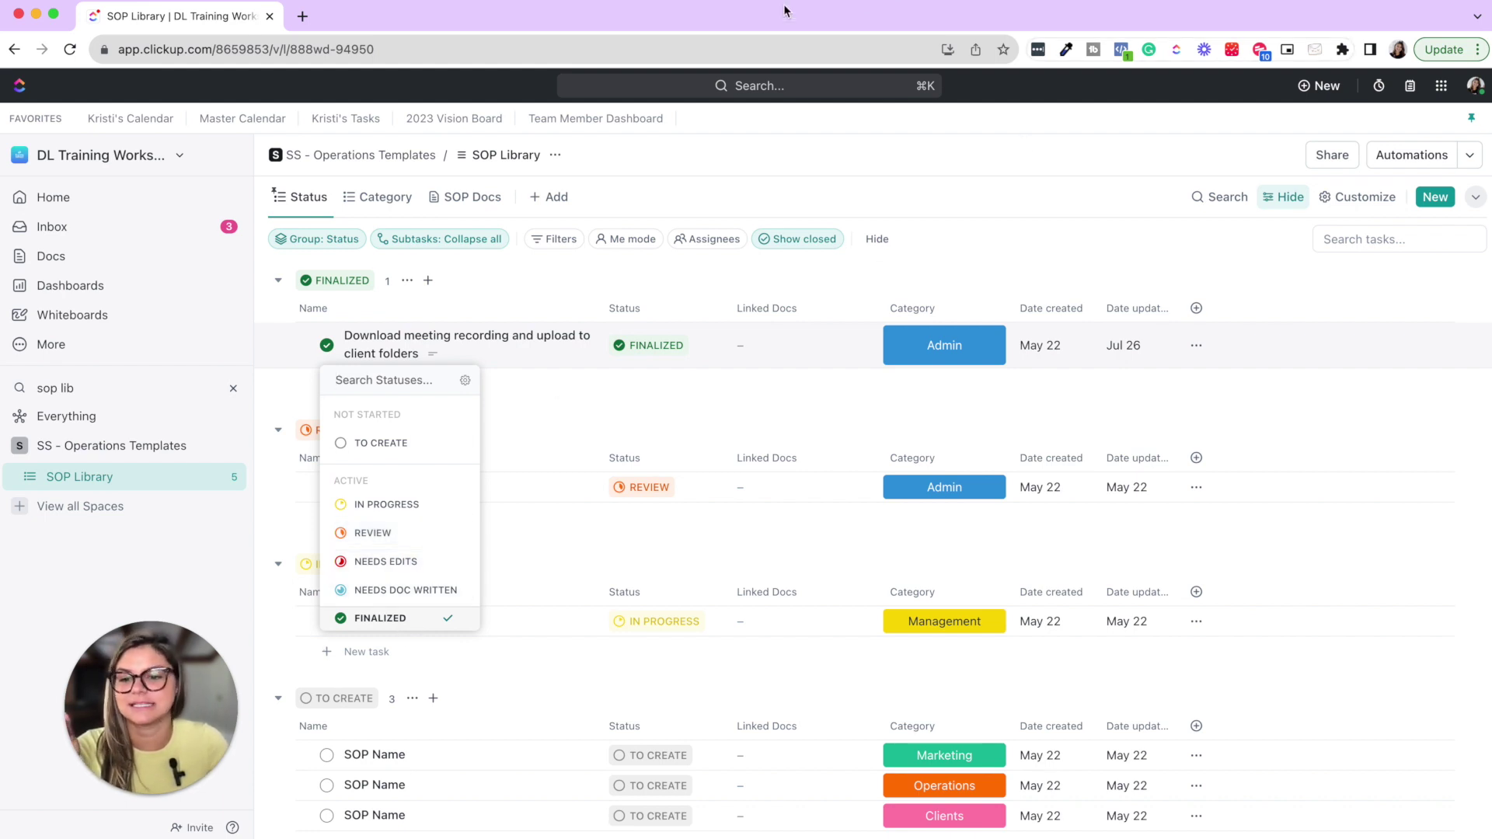
click(1063, 236)
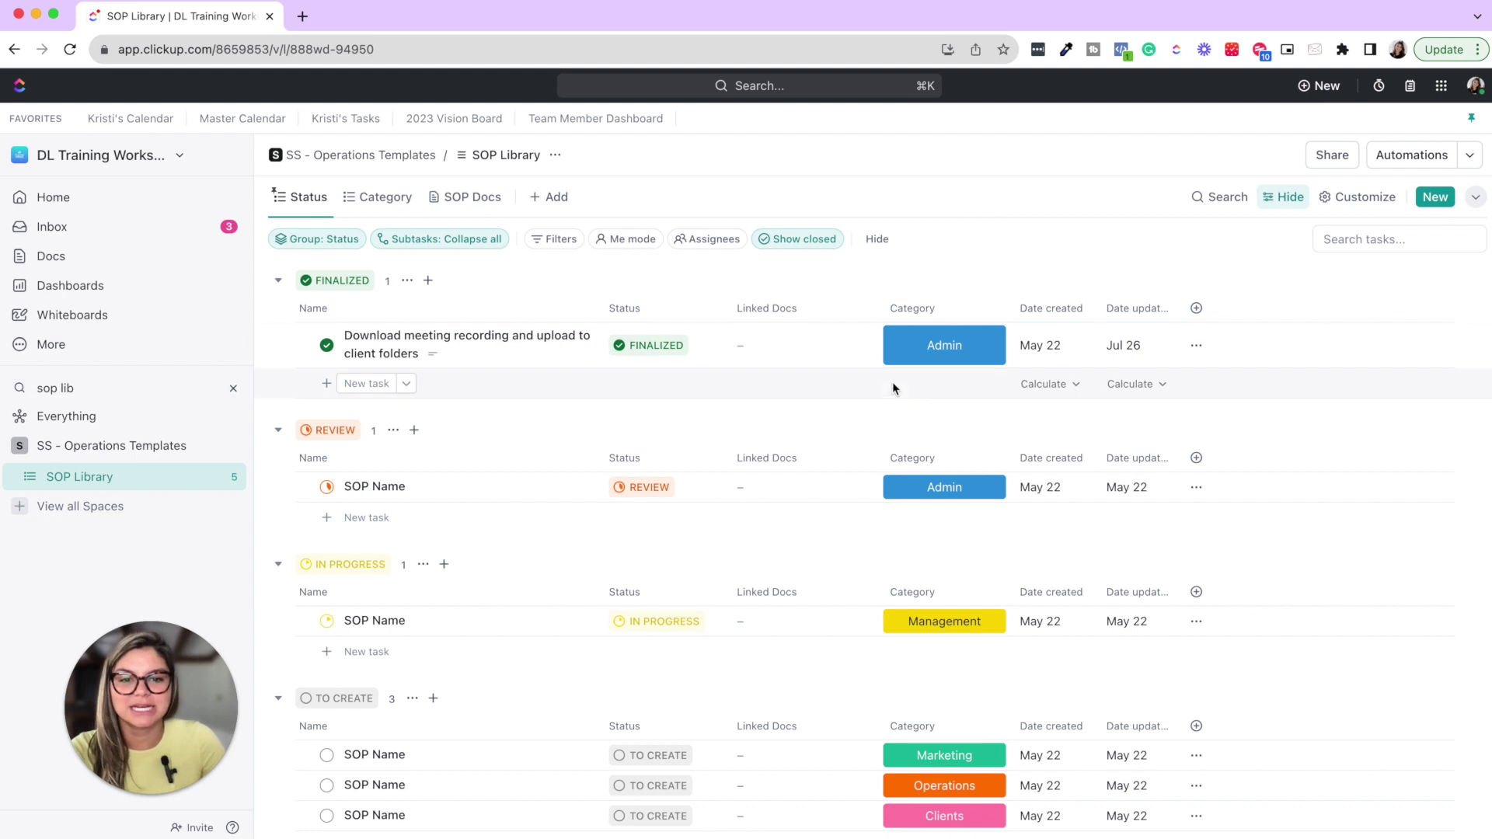
click(907, 354)
scroll(968, 560, down, 1)
click(1023, 226)
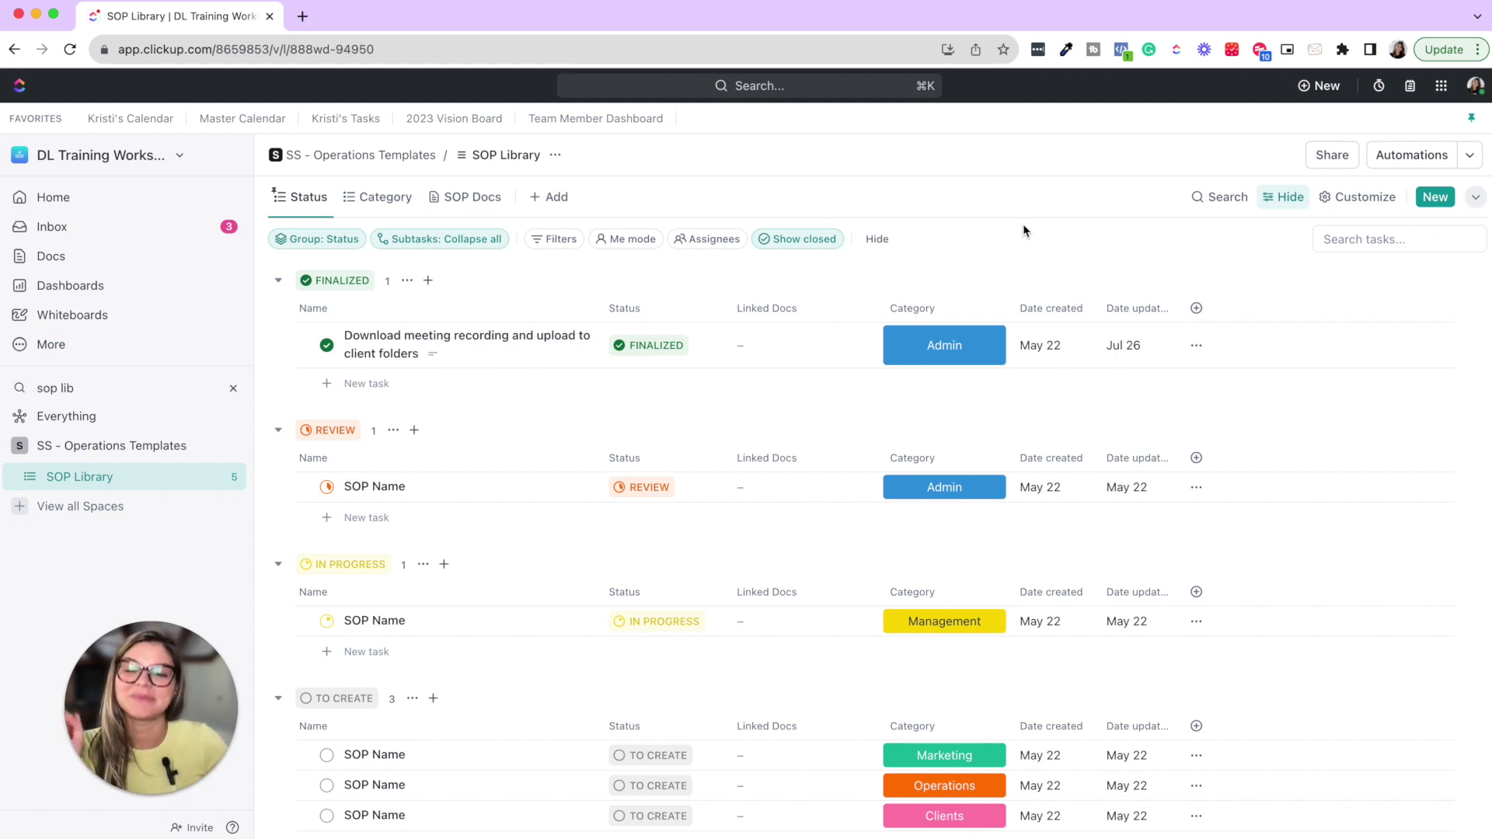
scroll(527, 284, down, 1)
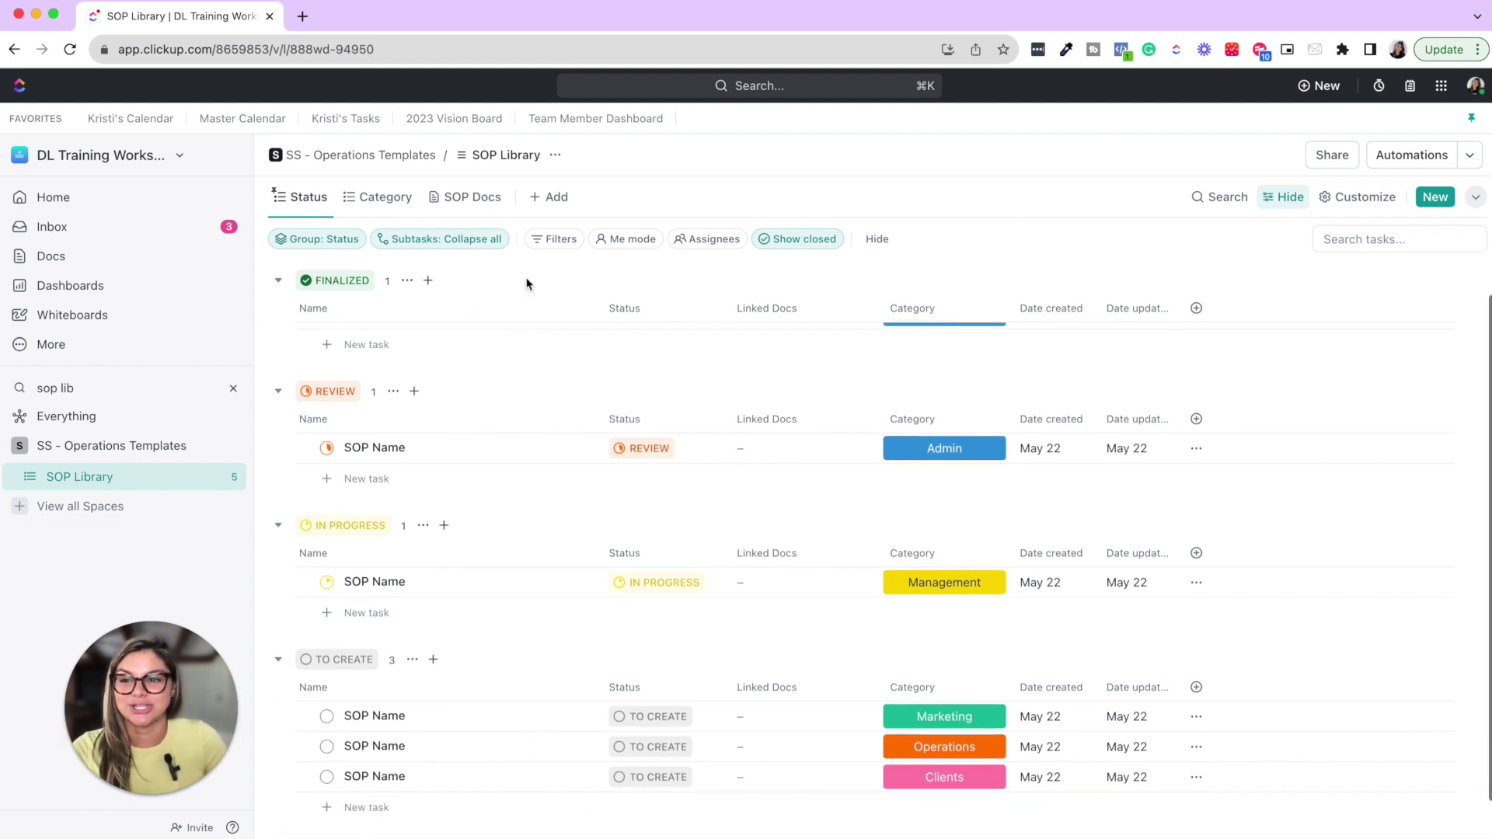
scroll(526, 283, up, 1)
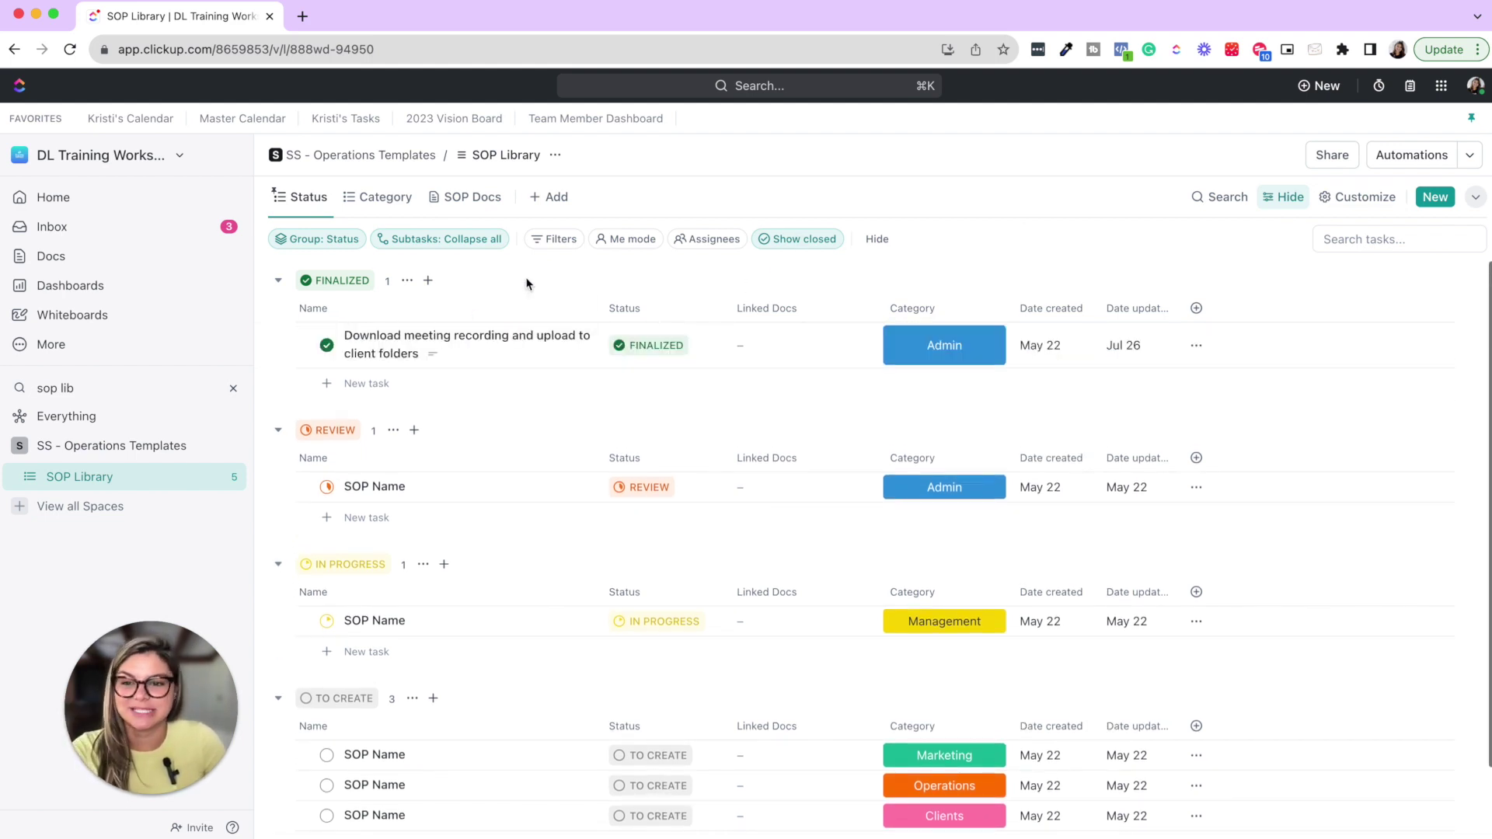
click(367, 346)
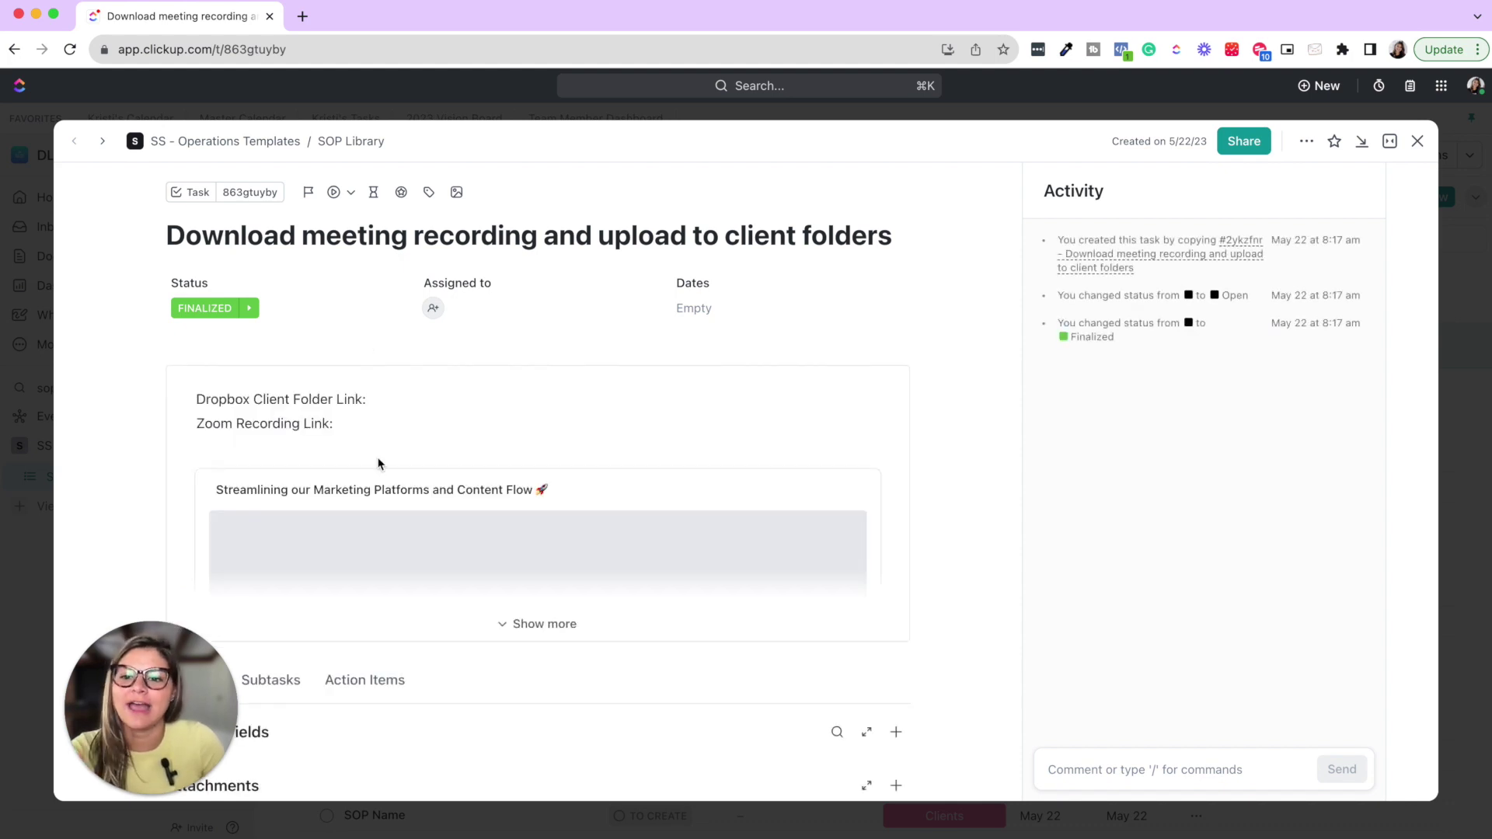
click(405, 396)
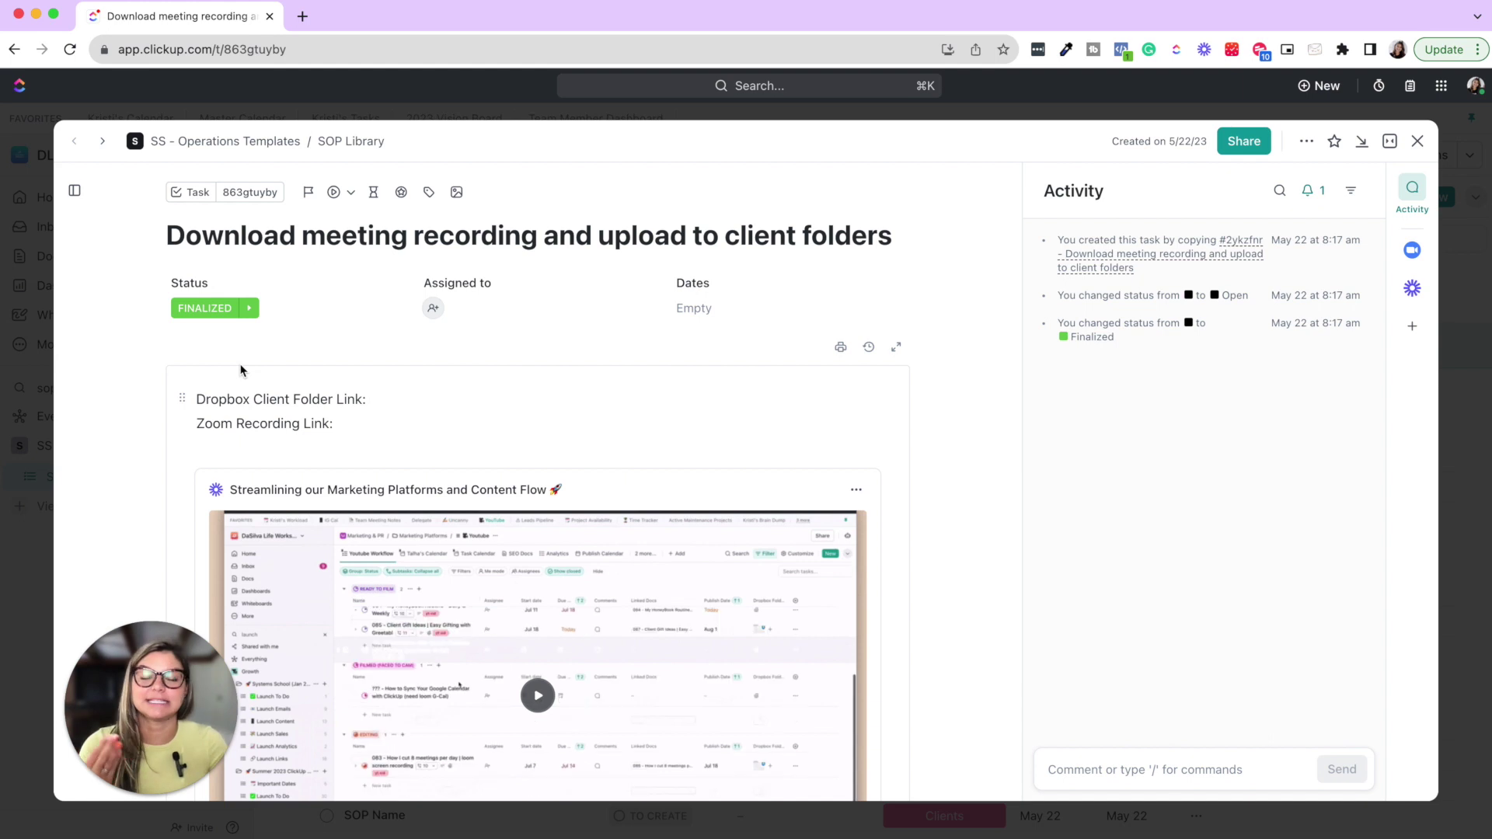
scroll(453, 317, down, 10)
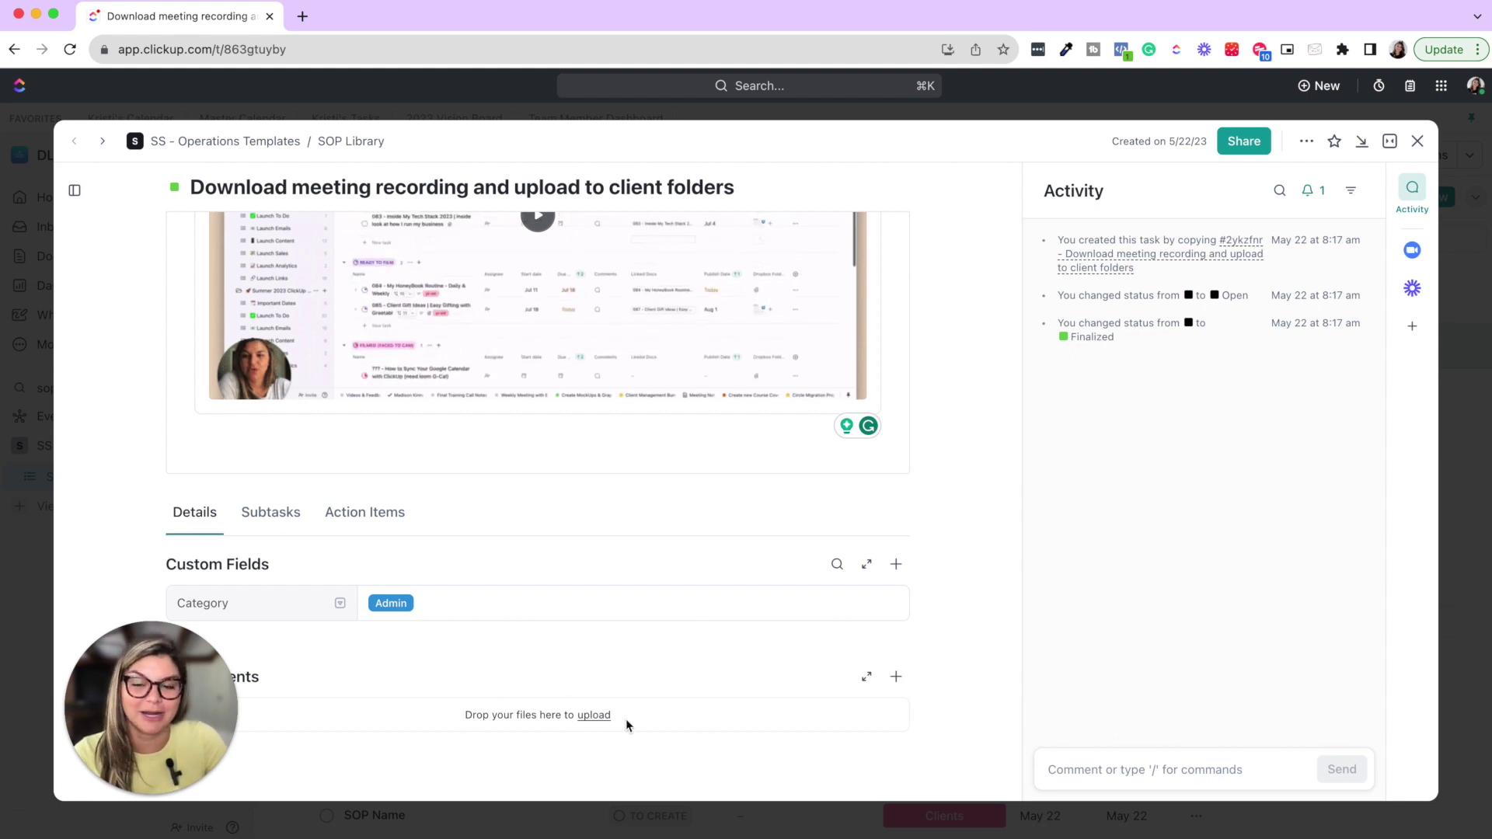
scroll(626, 723, up, 5)
scroll(627, 720, up, 3)
scroll(626, 720, down, 6)
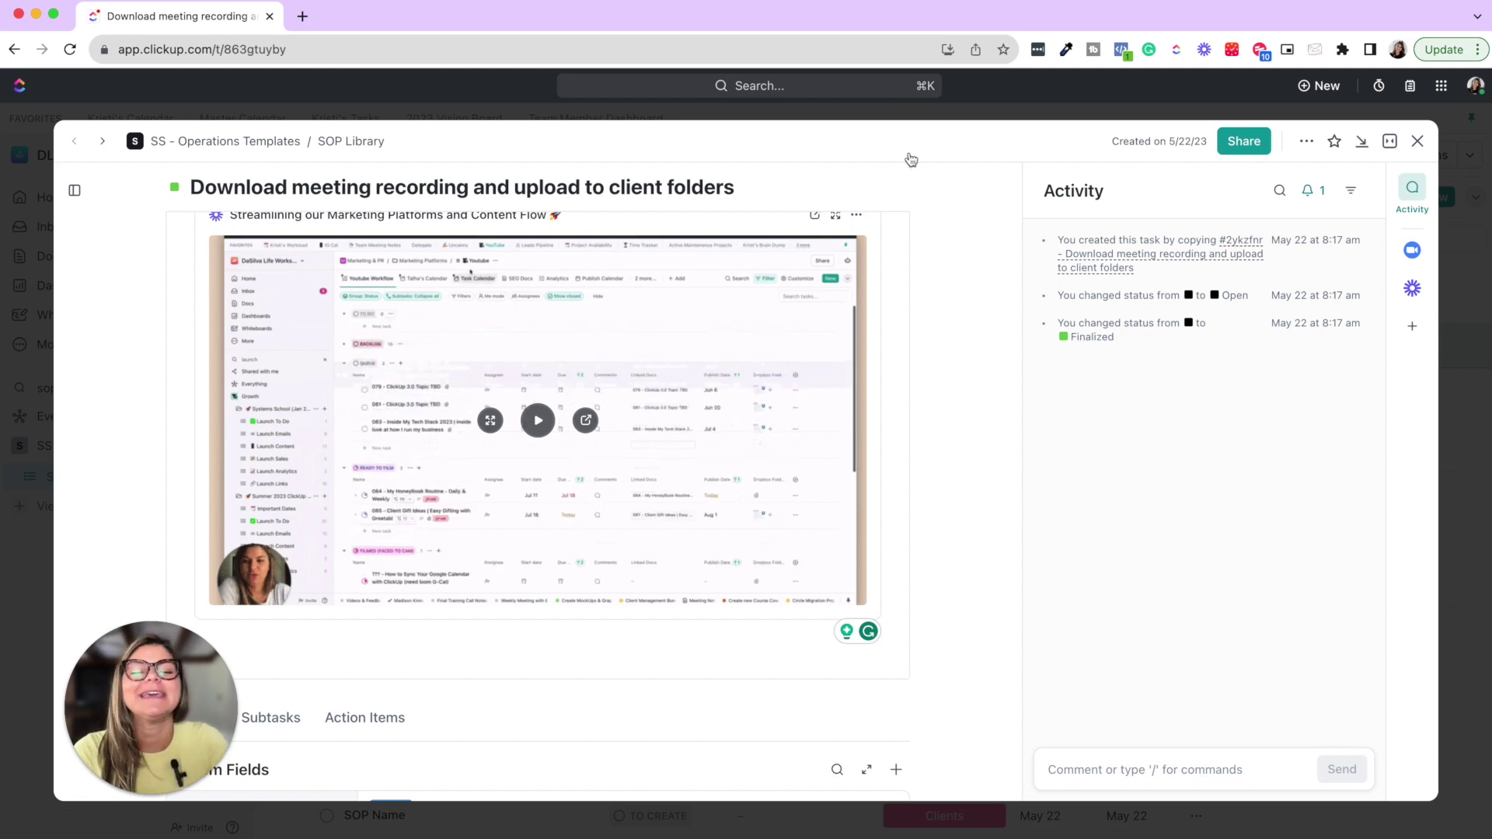
scroll(870, 317, up, 2)
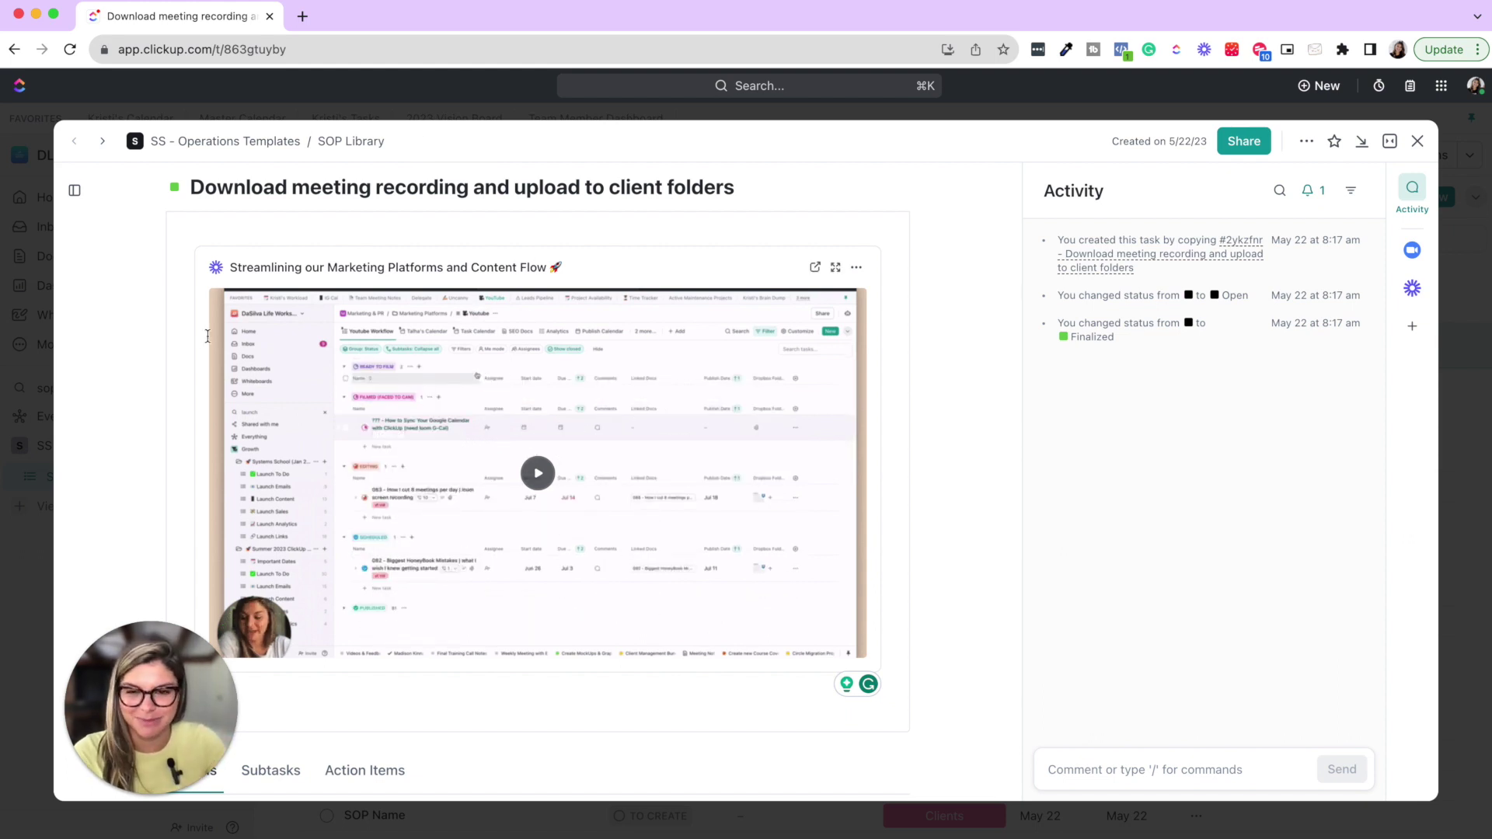
scroll(207, 336, up, 3)
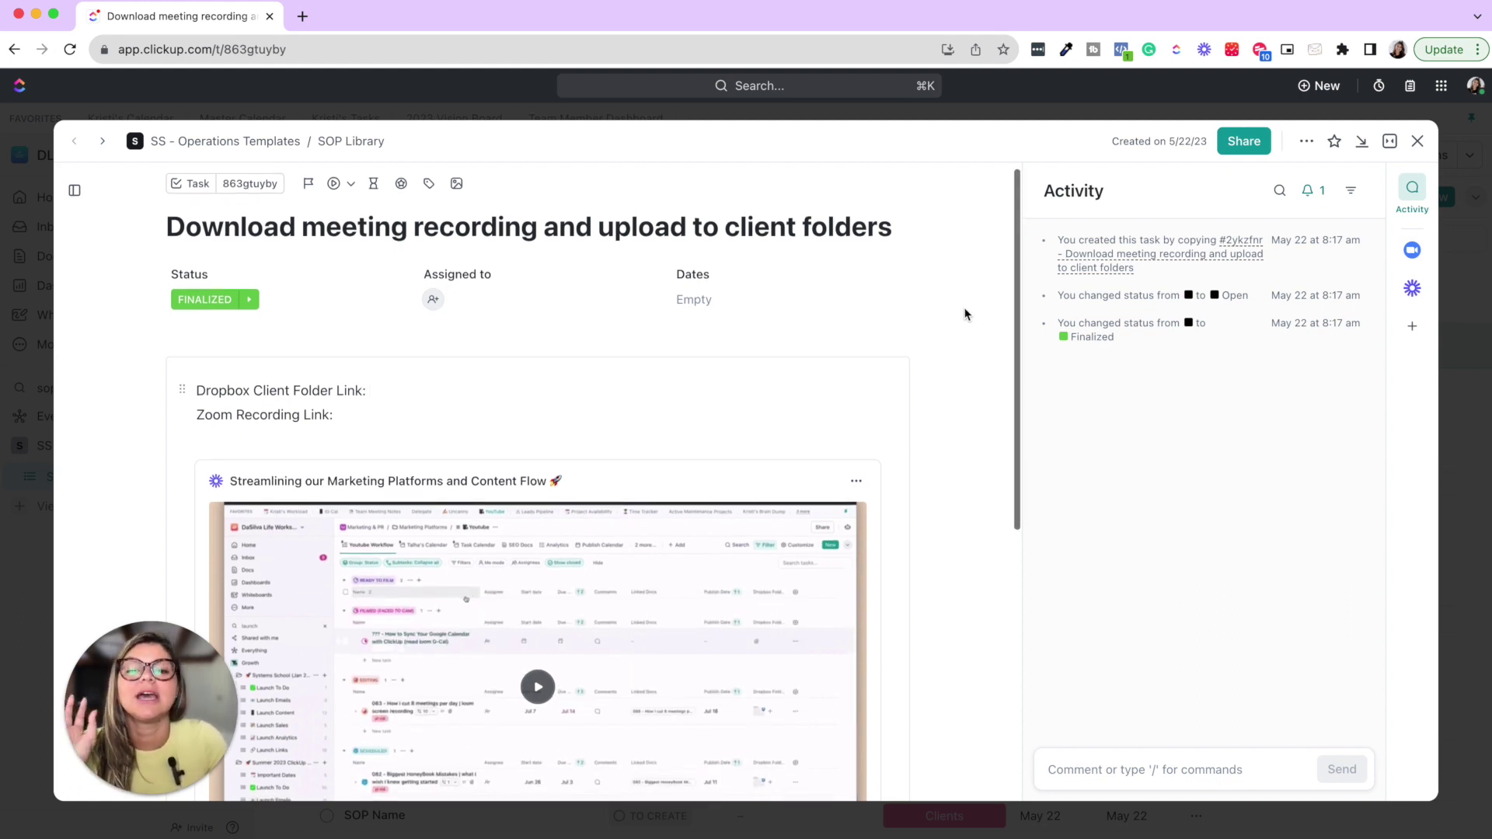
scroll(956, 303, down, 1)
scroll(943, 295, up, 1)
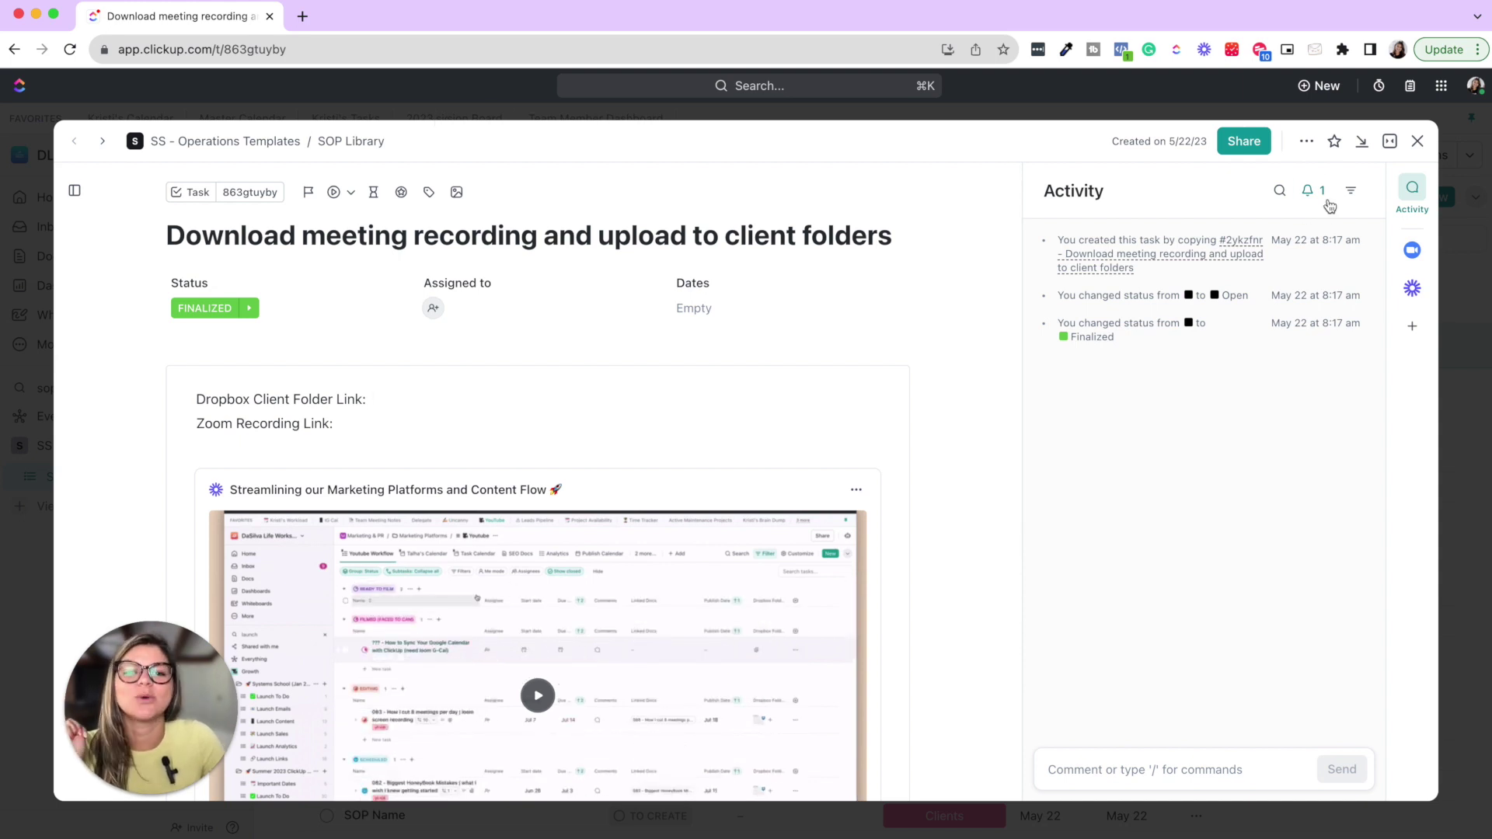
click(395, 114)
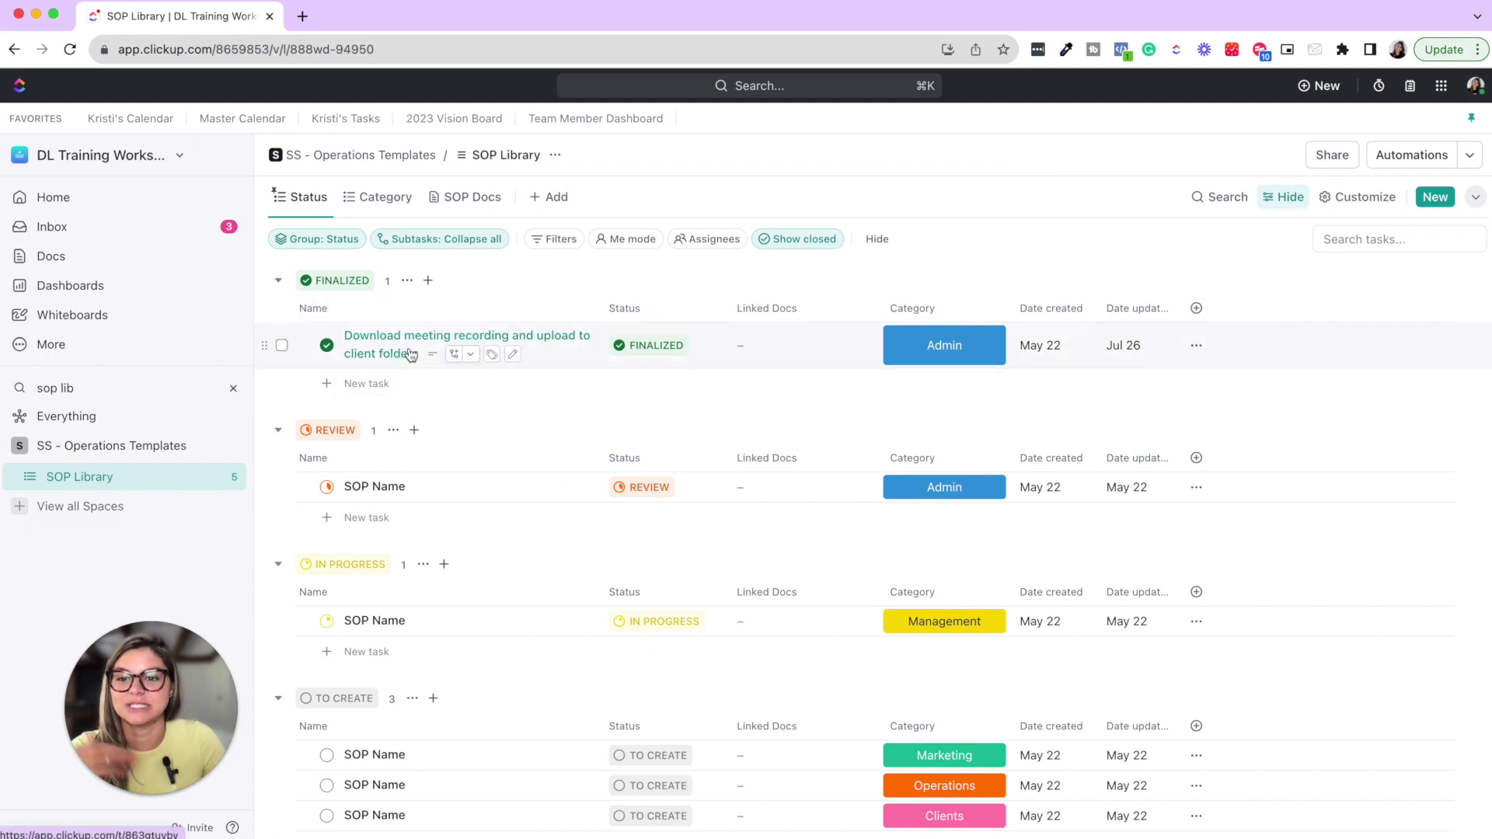
Copy the finalized meeting-recording SOP task's link, then clear the sidebar search
right_click(385, 350)
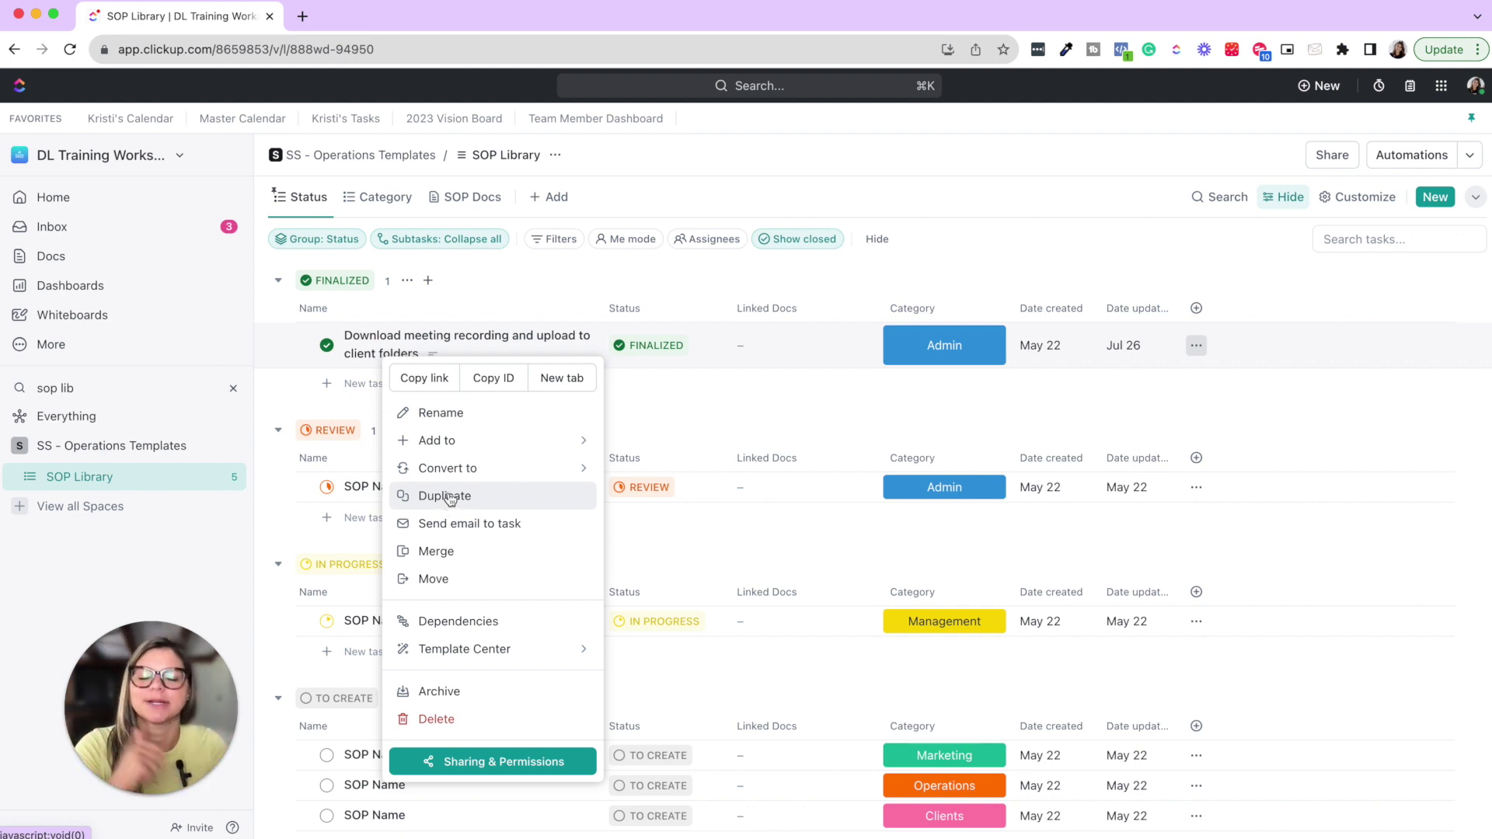
click(479, 290)
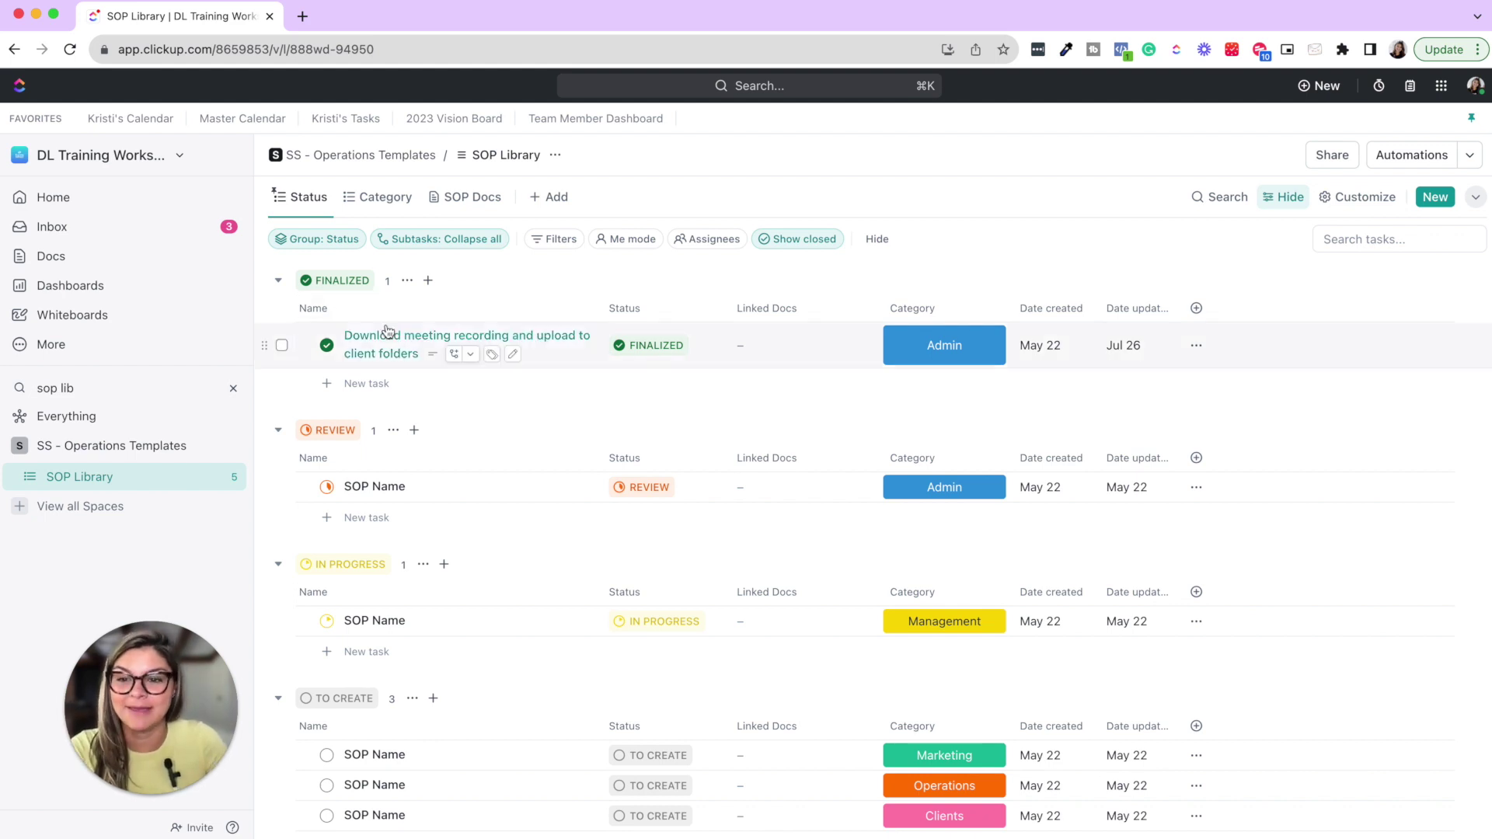
right_click(392, 351)
click(449, 377)
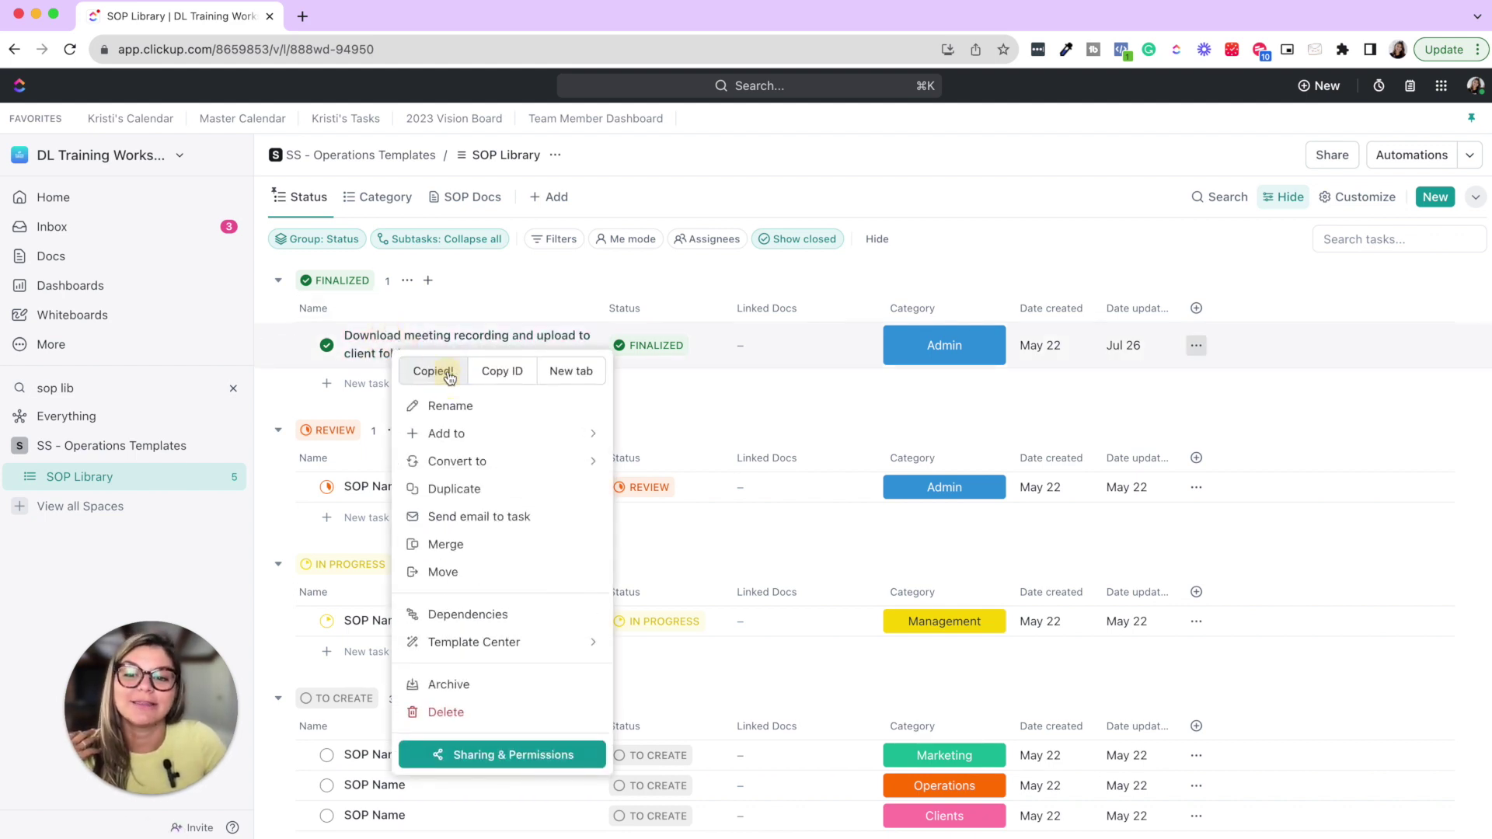
click(529, 292)
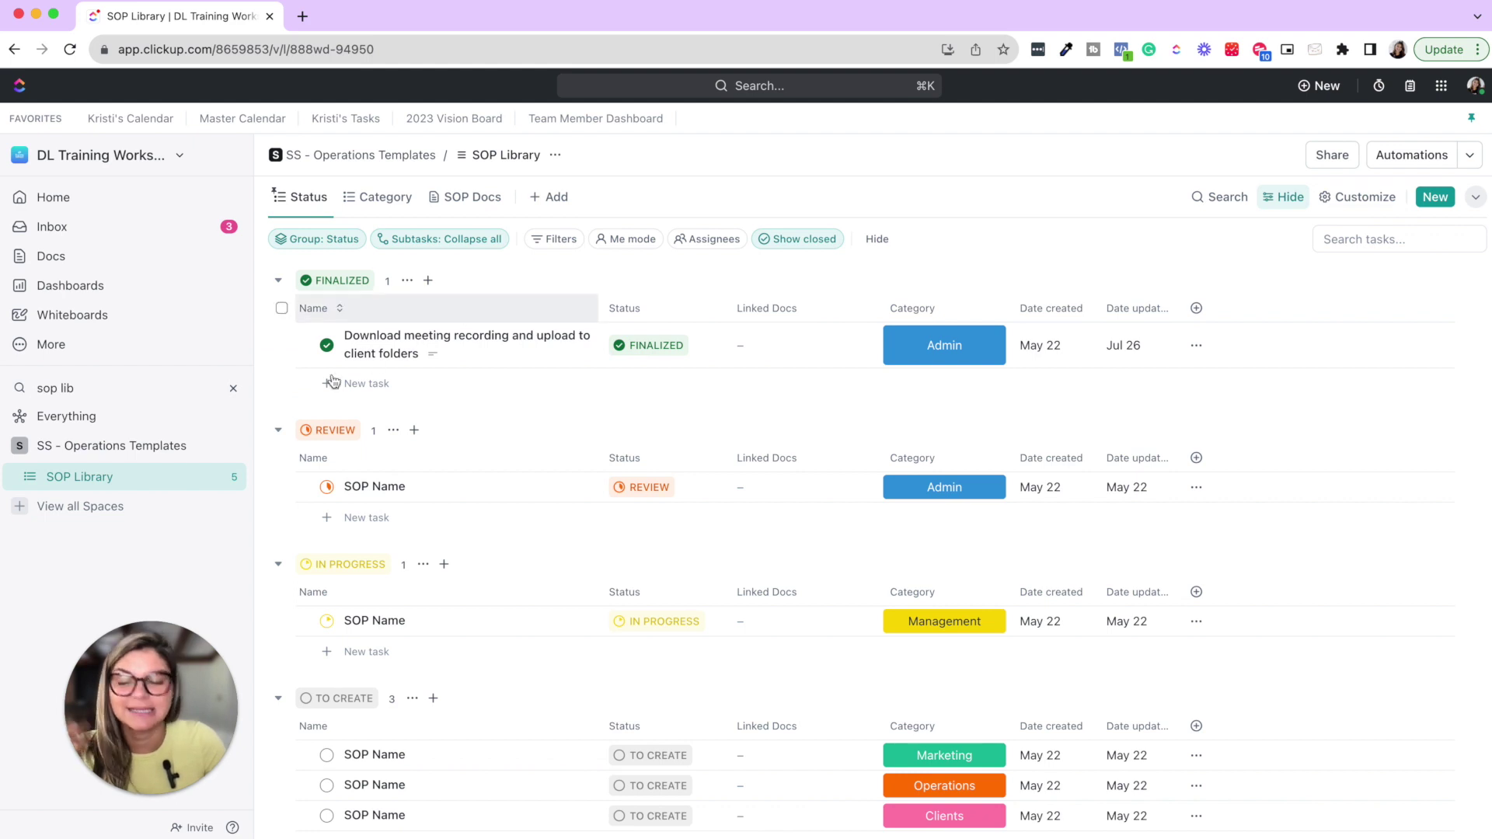
click(234, 389)
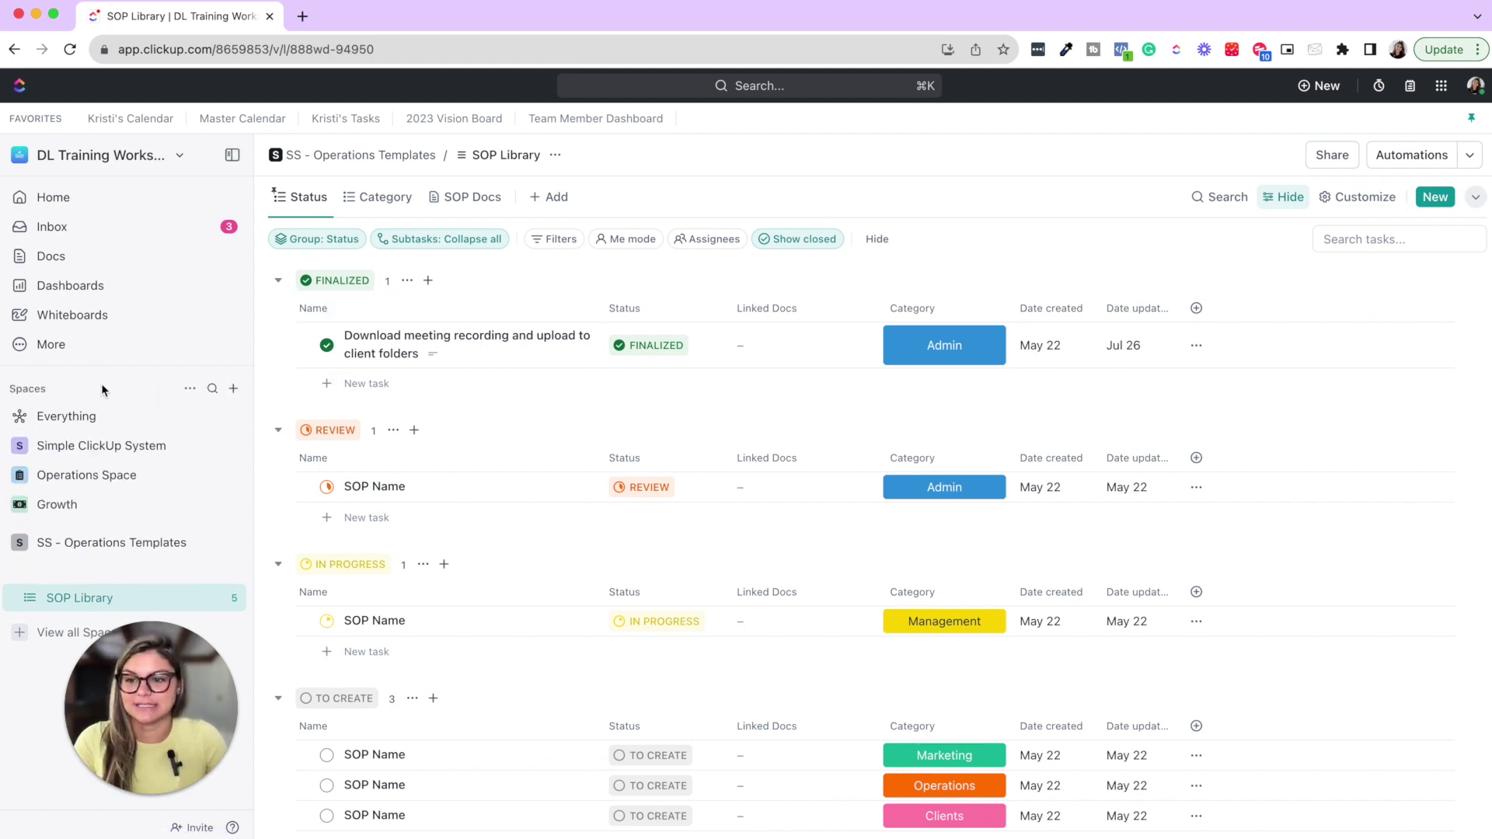
Search the sidebar for 'a' and open the Admin Tasks list
click(213, 389)
text(admin)
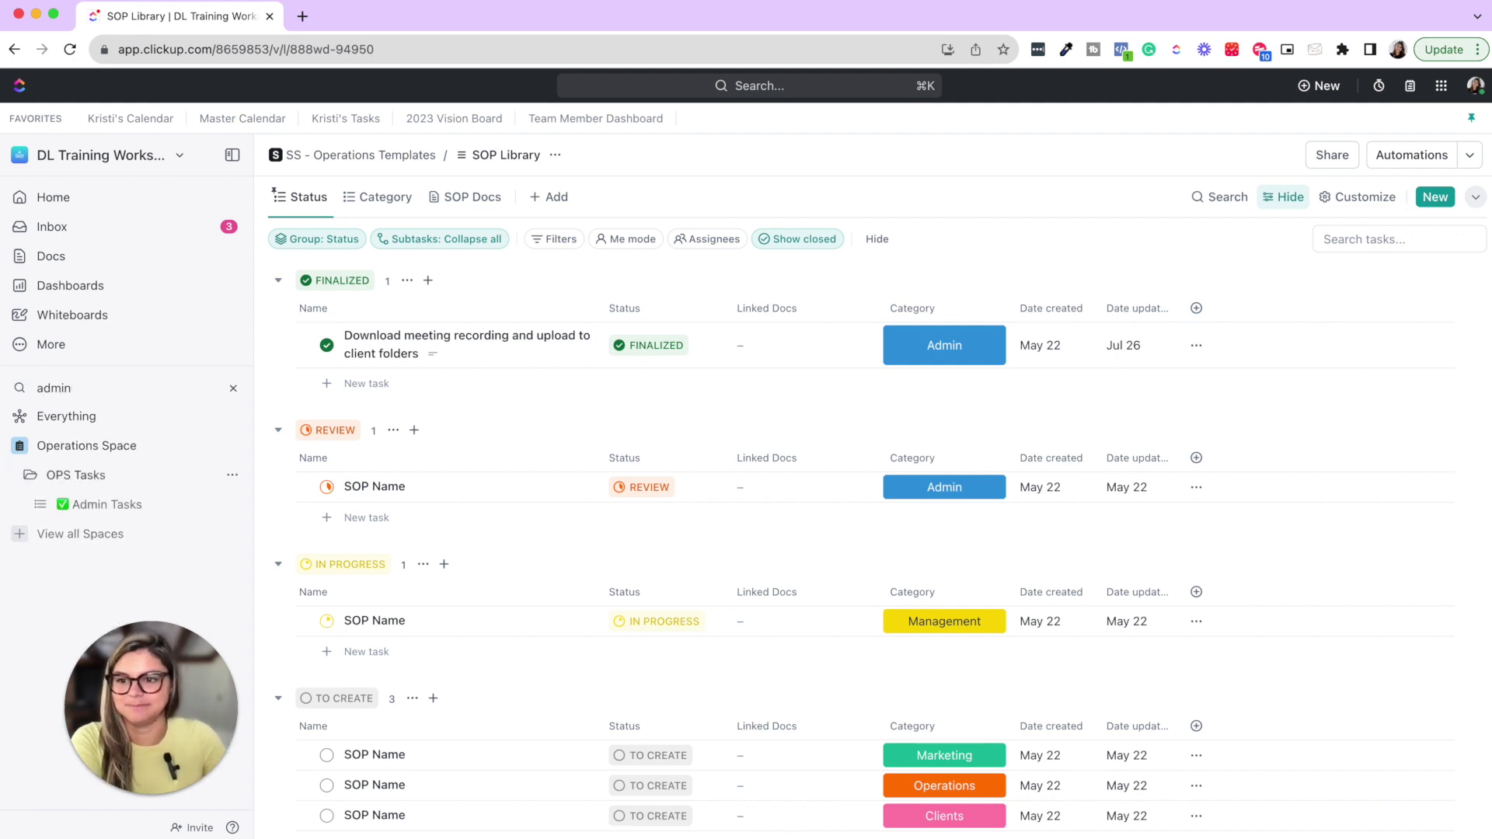
click(124, 506)
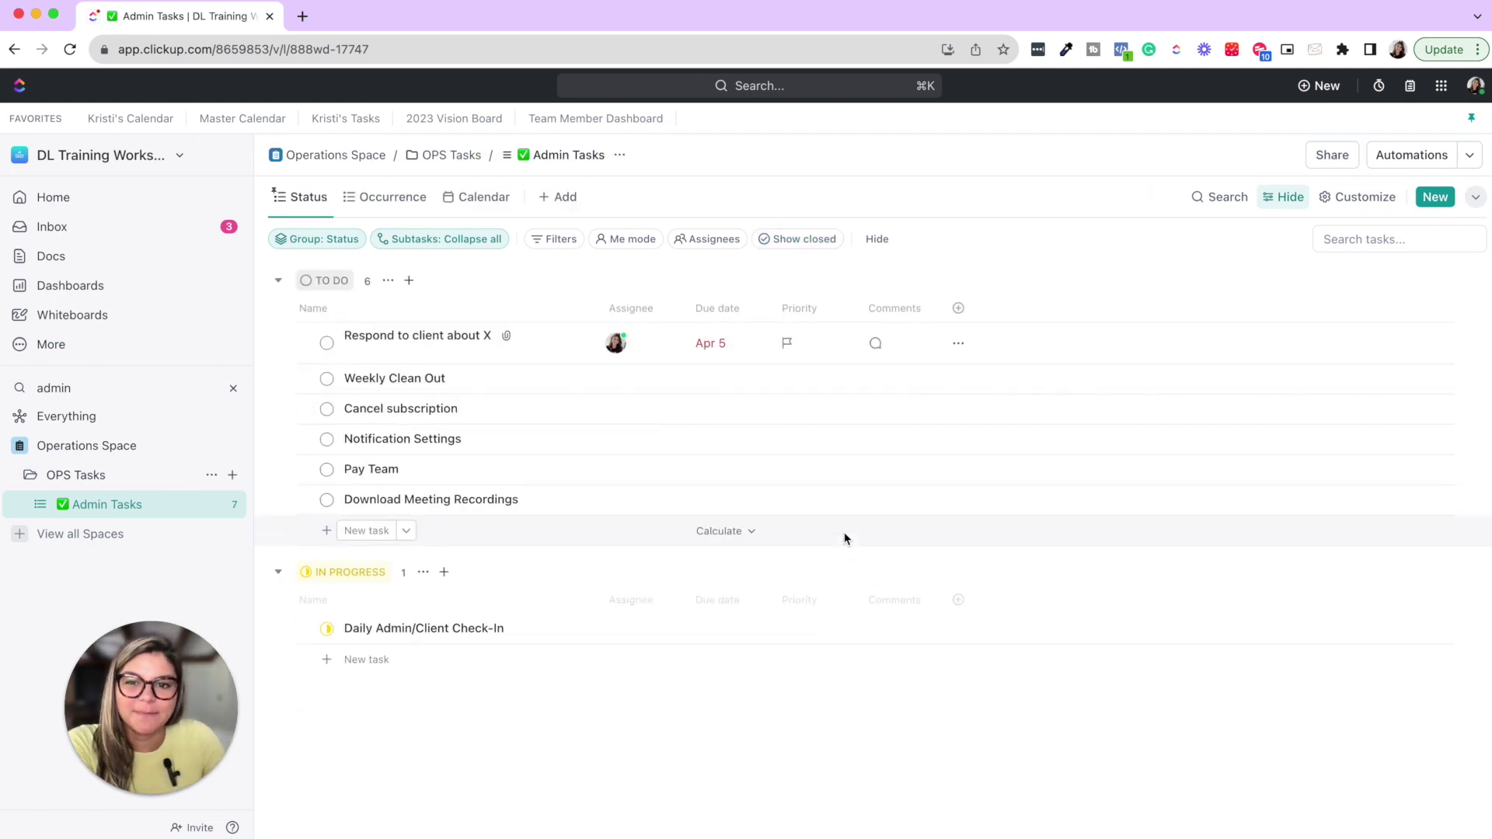
Paste the copied SOP task link into the Download Meeting Recordings description under SOP Video
click(417, 501)
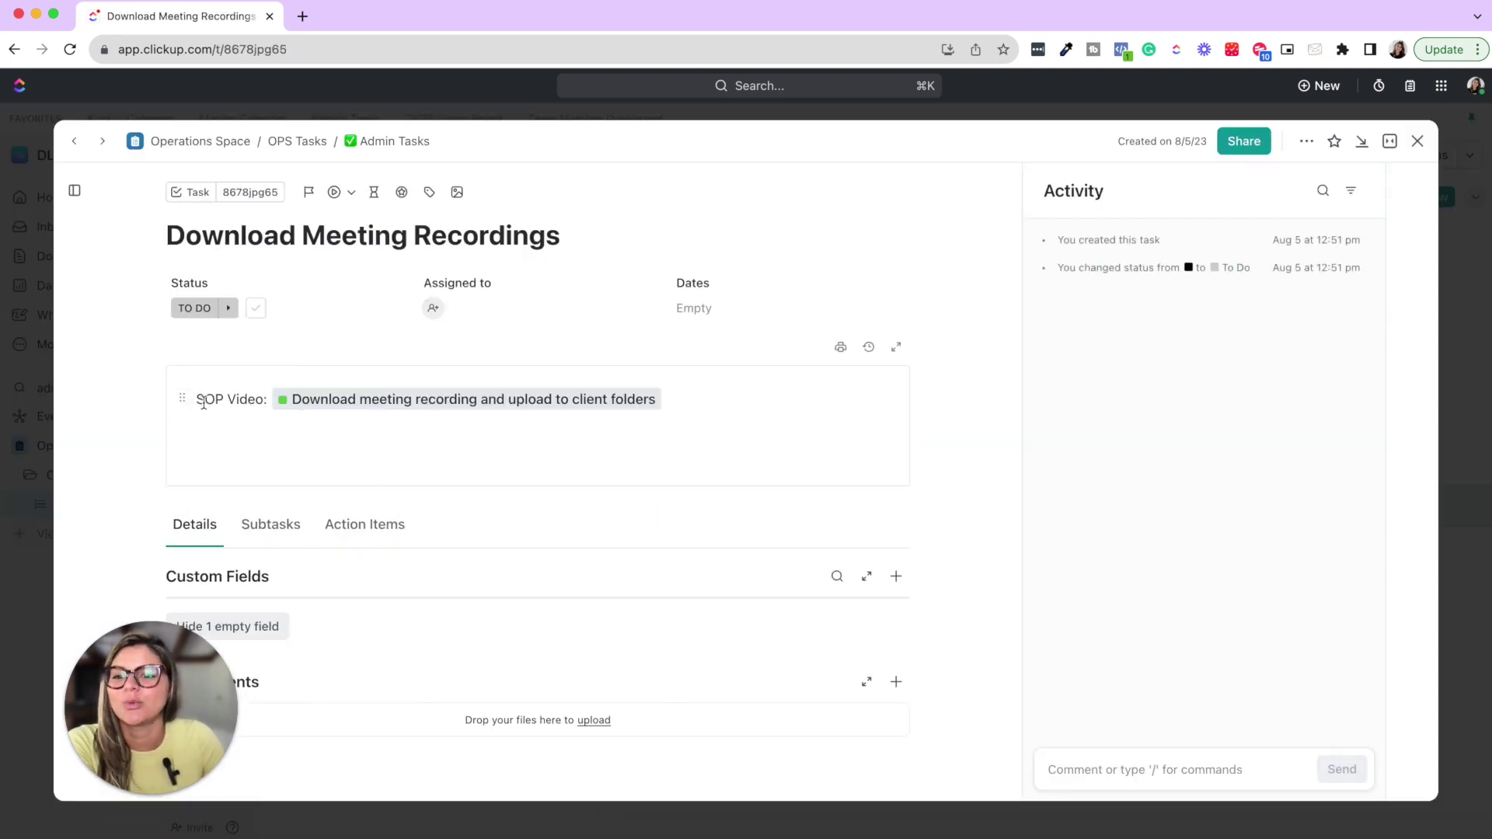
click(746, 395)
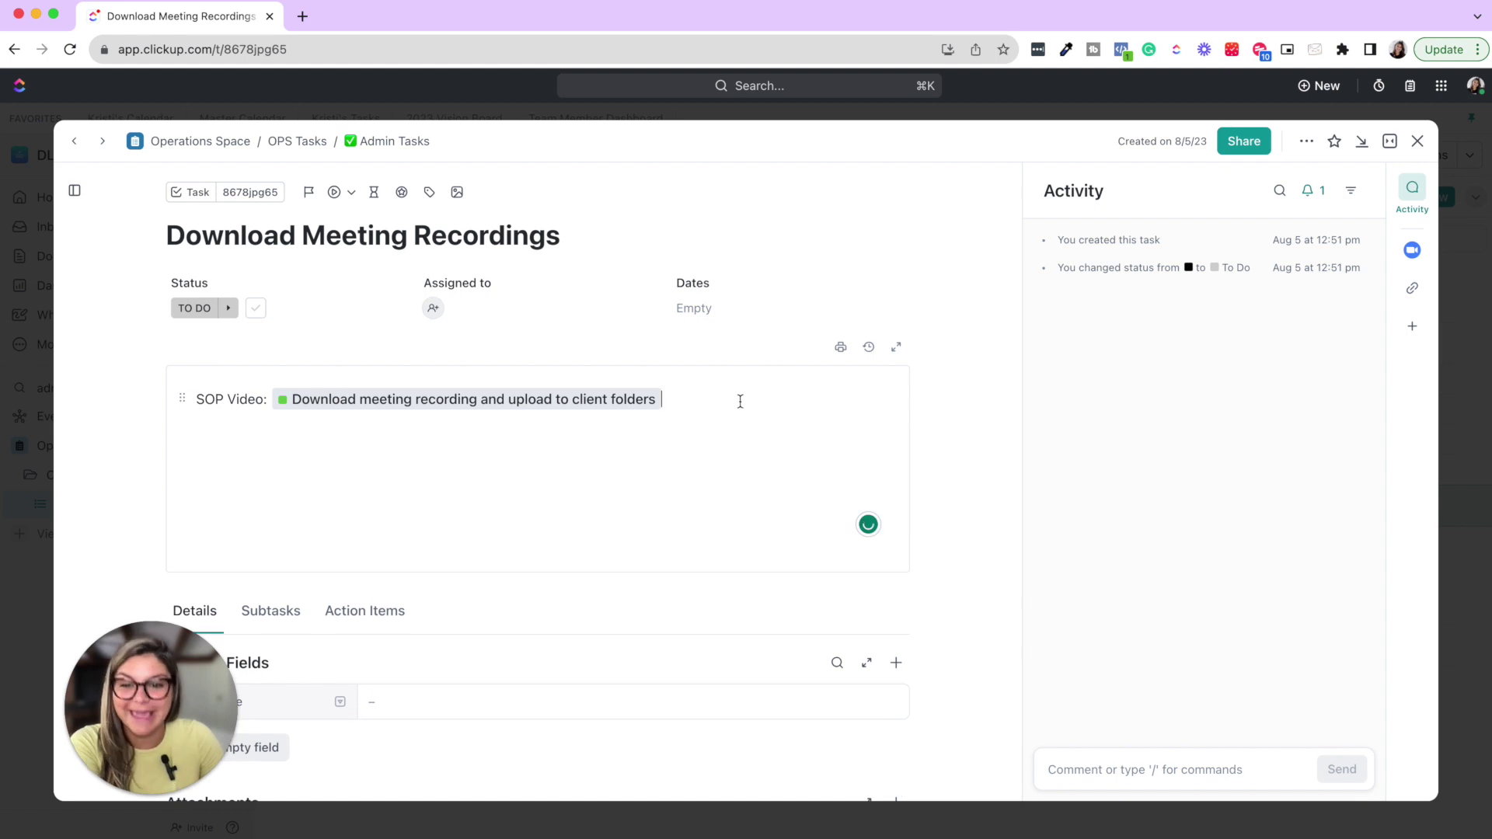
key(Return)
key(super+v)
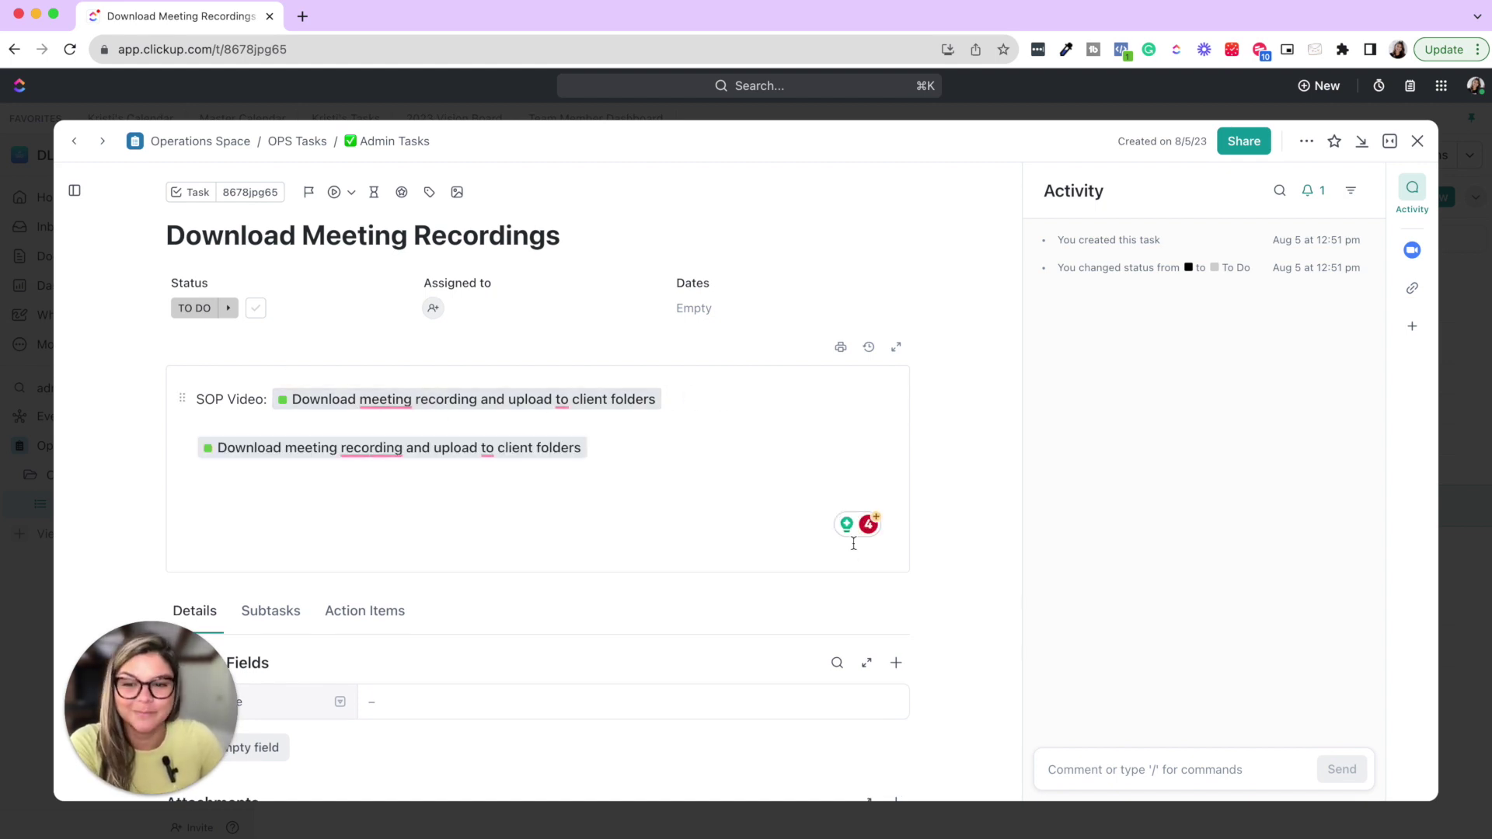
key(BackSpace)
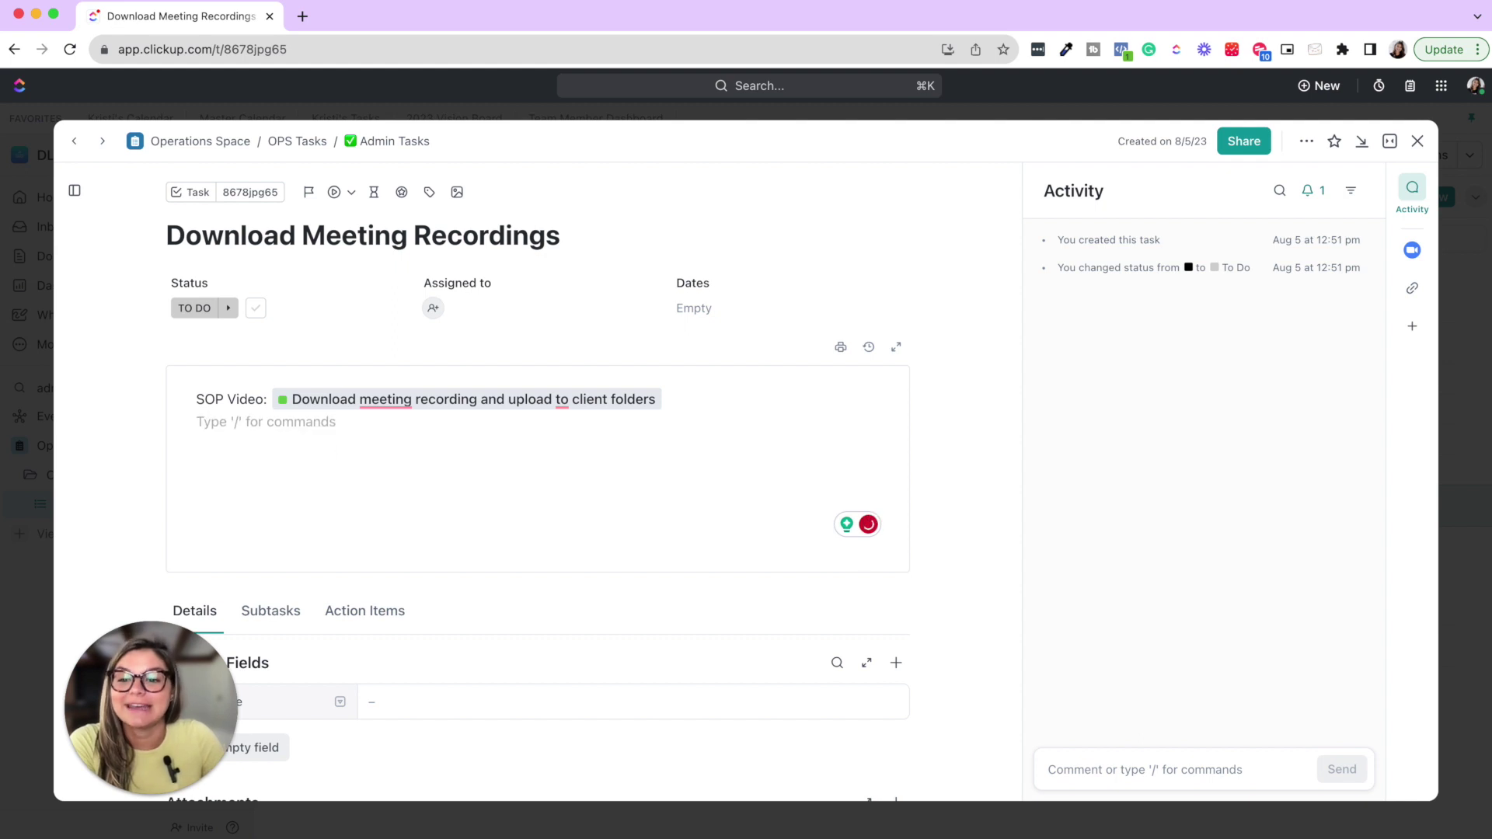
mouse_move(455, 410)
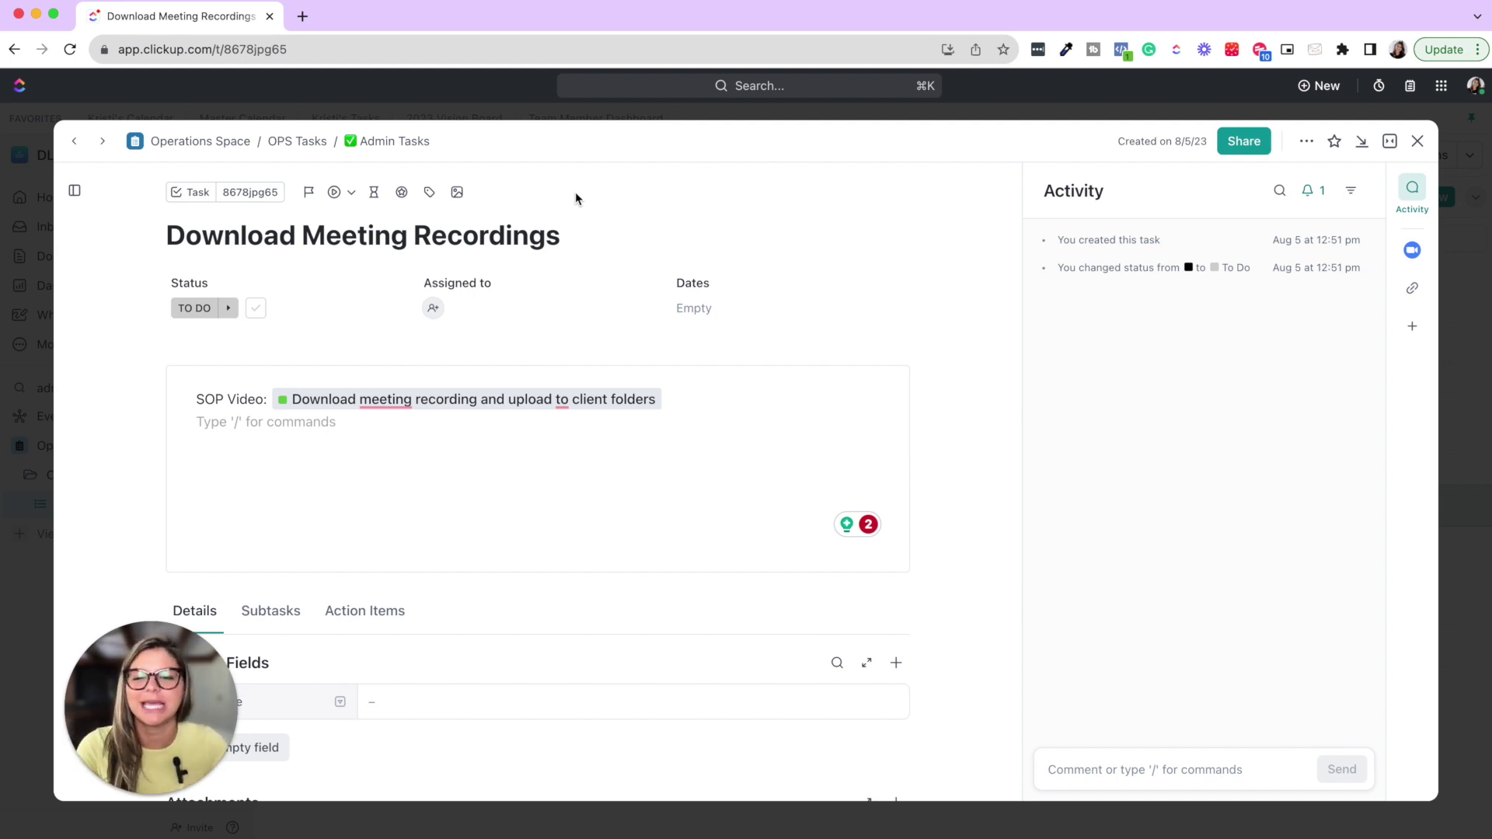
Close the Download Meeting Recordings task to return to the Admin Tasks list
click(458, 112)
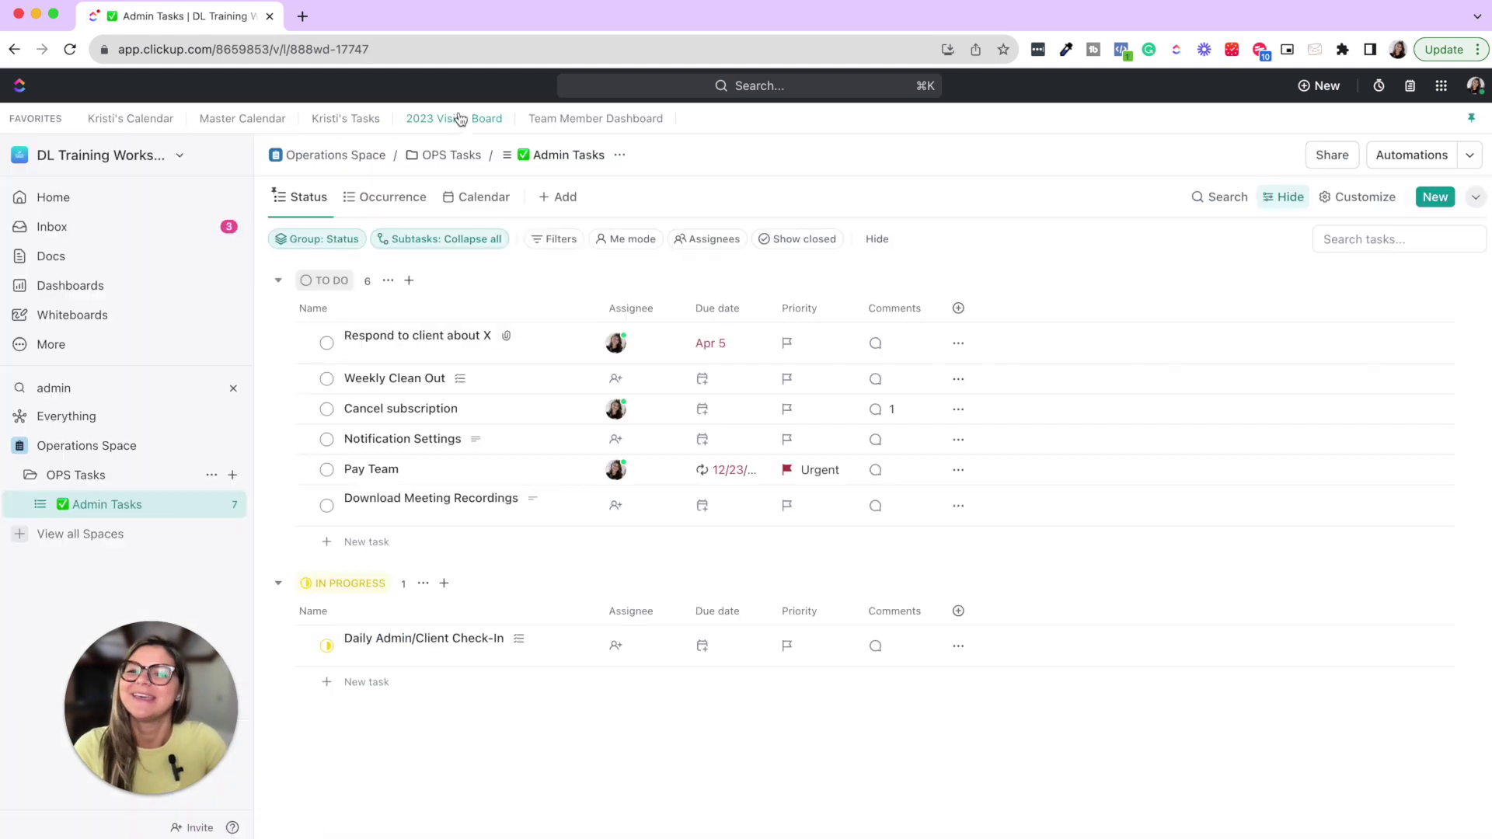